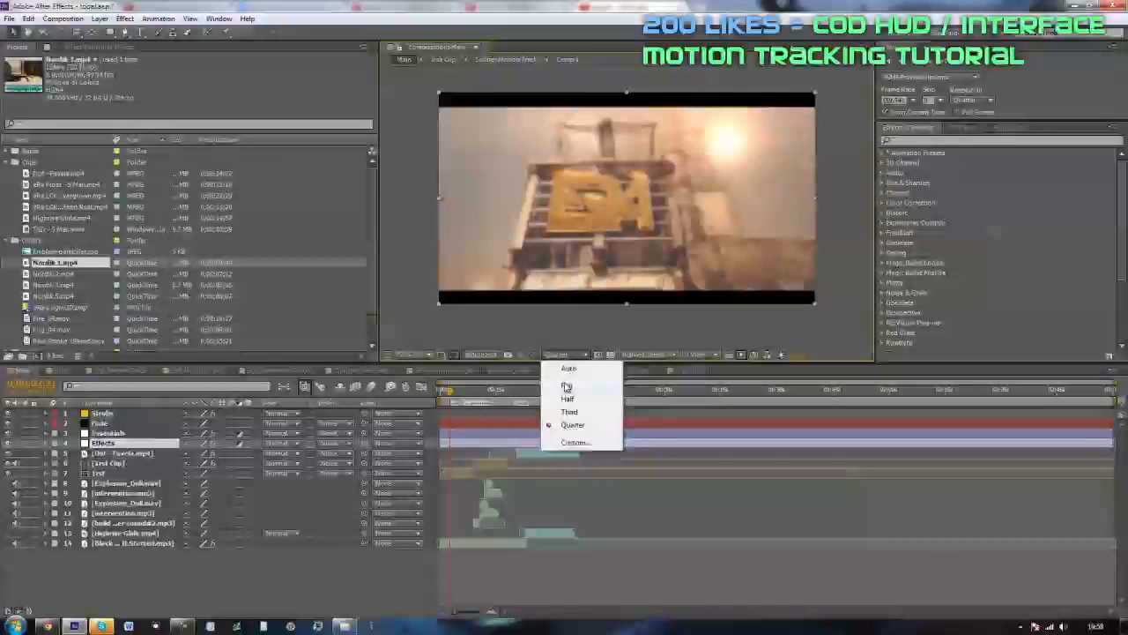
scroll(637, 218, "up", 4)
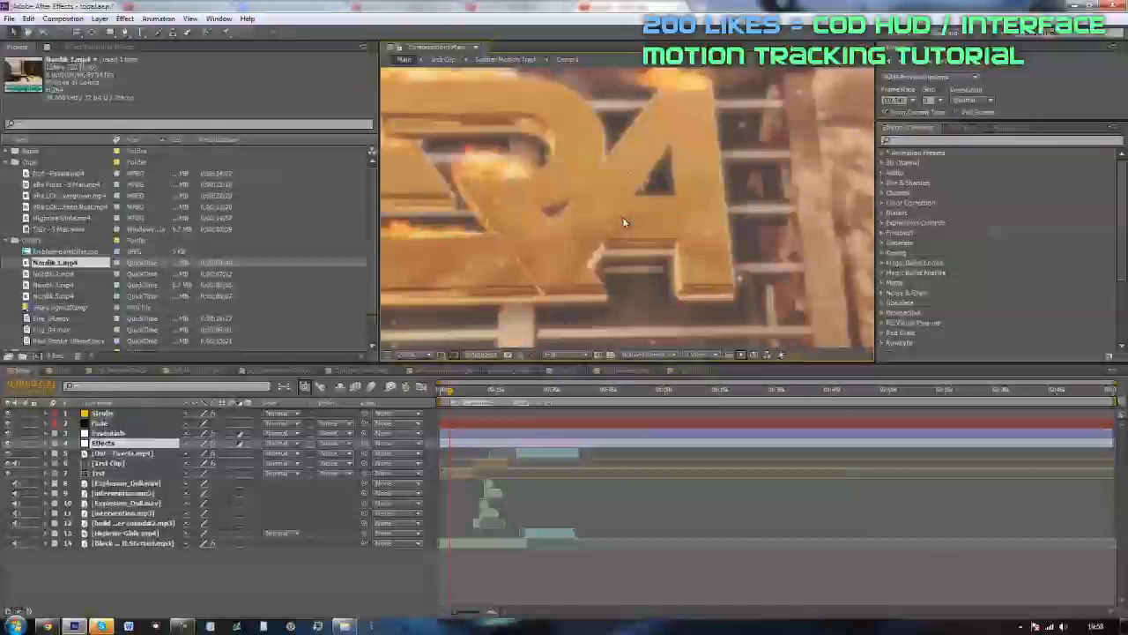
scroll(521, 197, "down", 2)
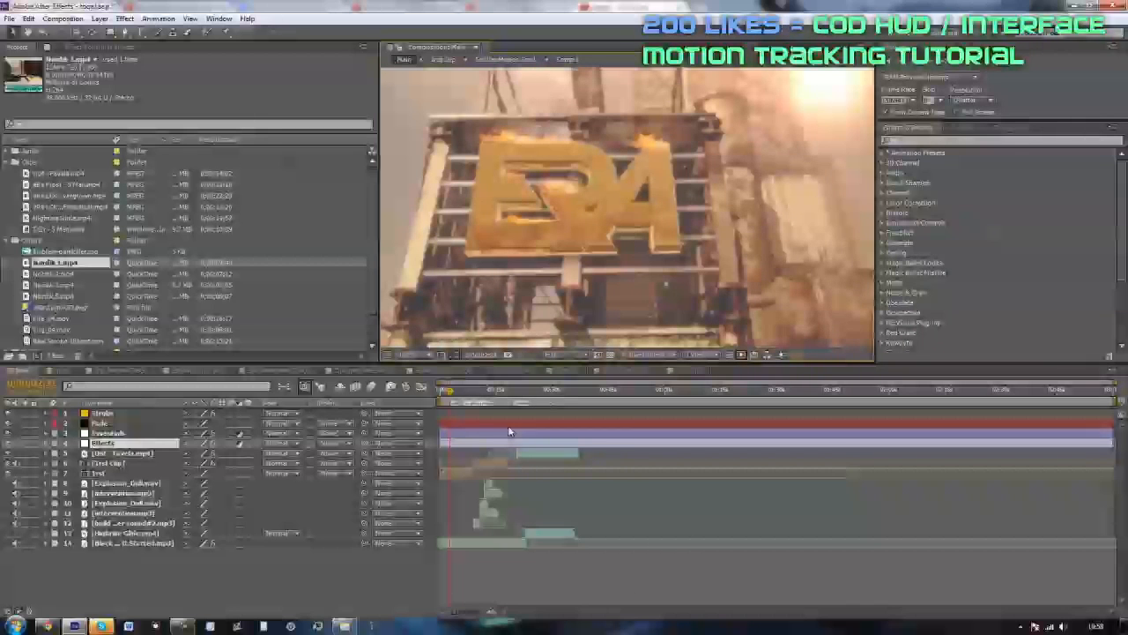
scroll(564, 190, "down", 3)
scroll(670, 212, "up", 3)
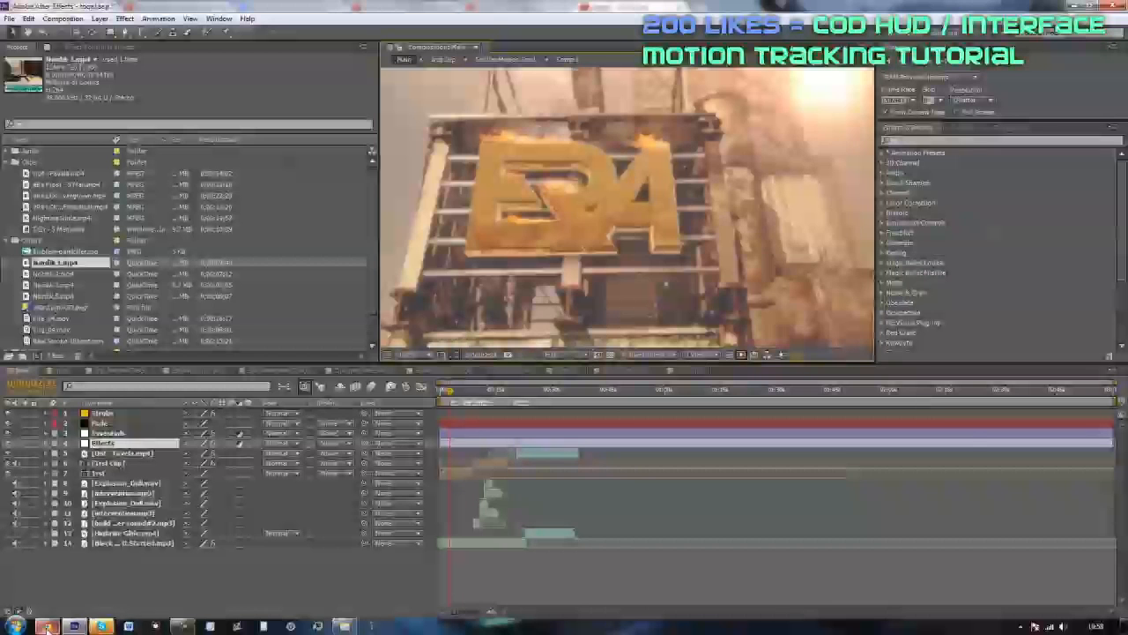
Step: Switch to the browser and examine the motion-tracked text in the voqze, the peas and needo YouTube videos
left_click(46, 626)
left_click(516, 7)
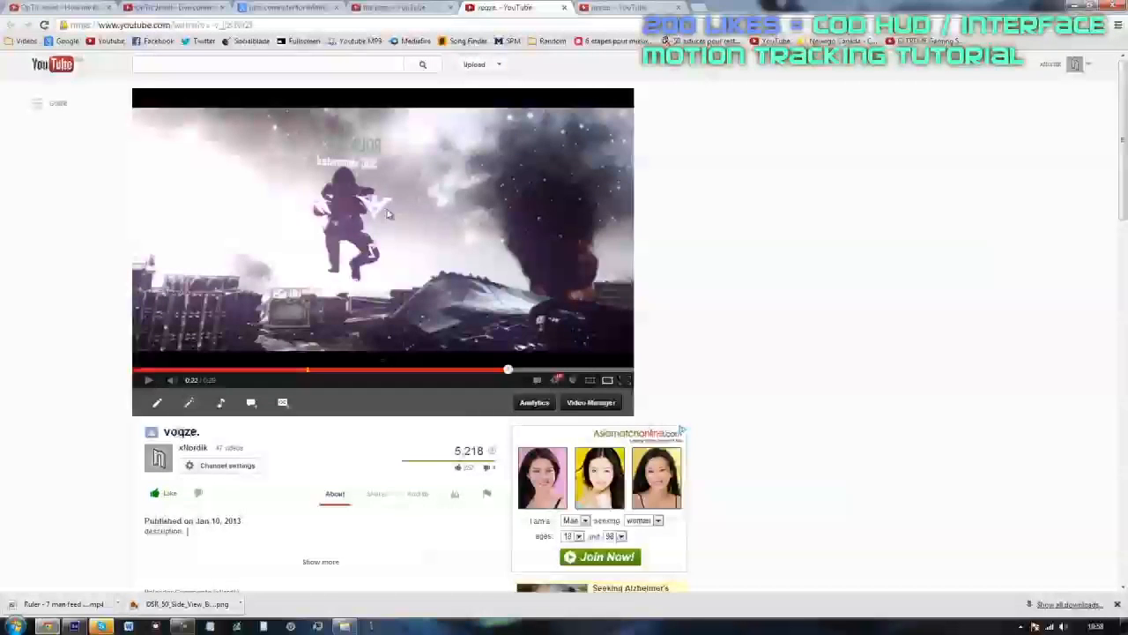
key("ctrl+shift+Tab")
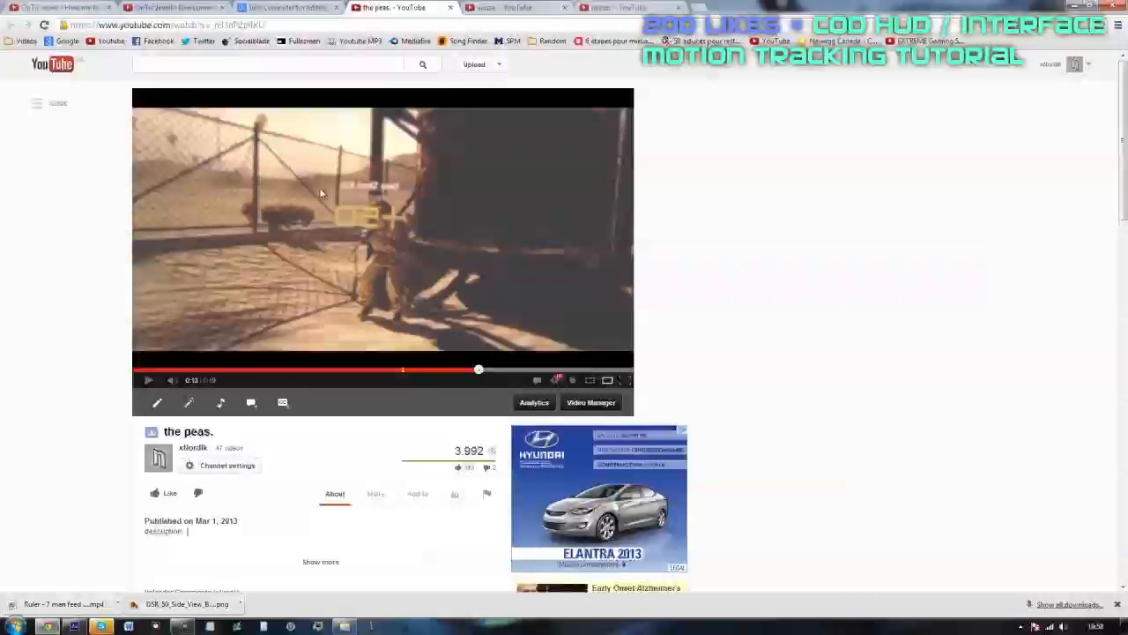
key("ctrl+Tab")
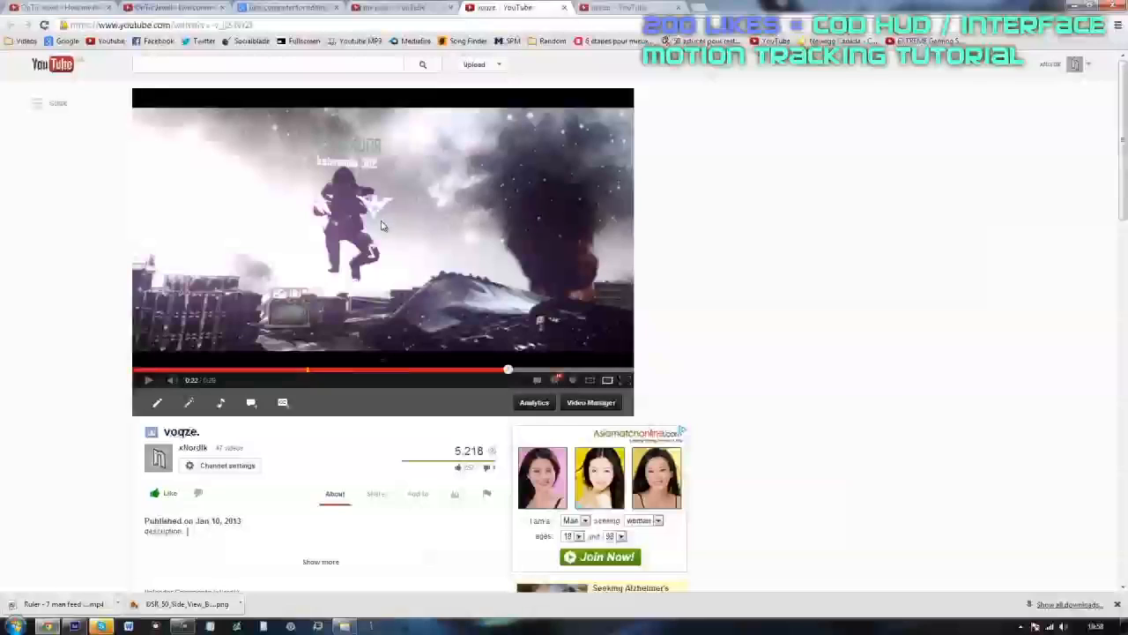
key("ctrl+Tab")
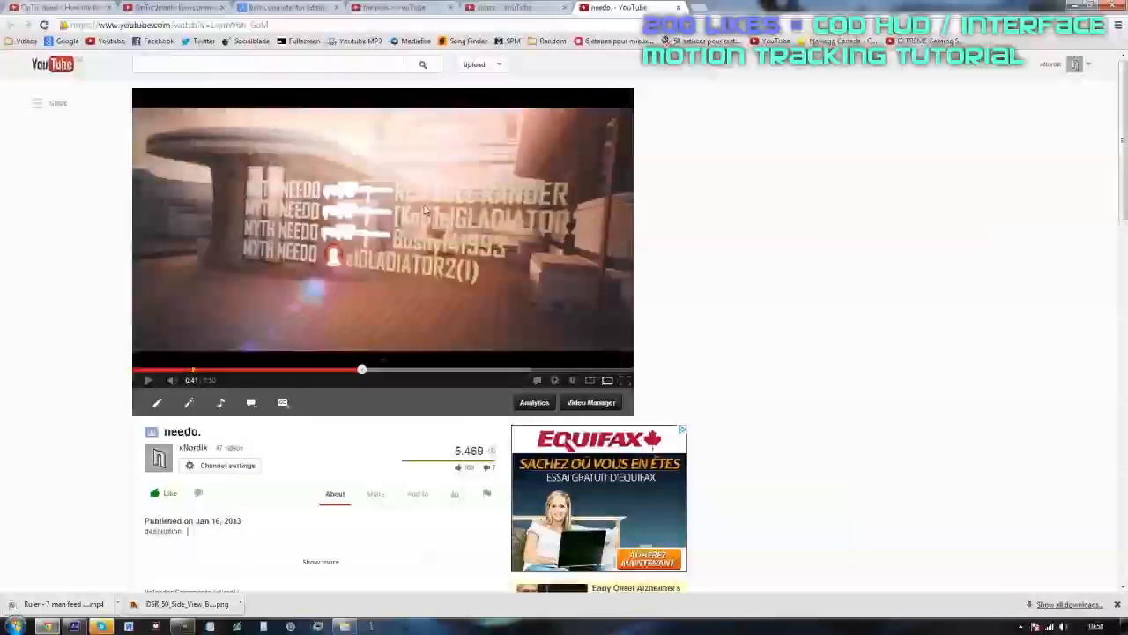
left_click(500, 9)
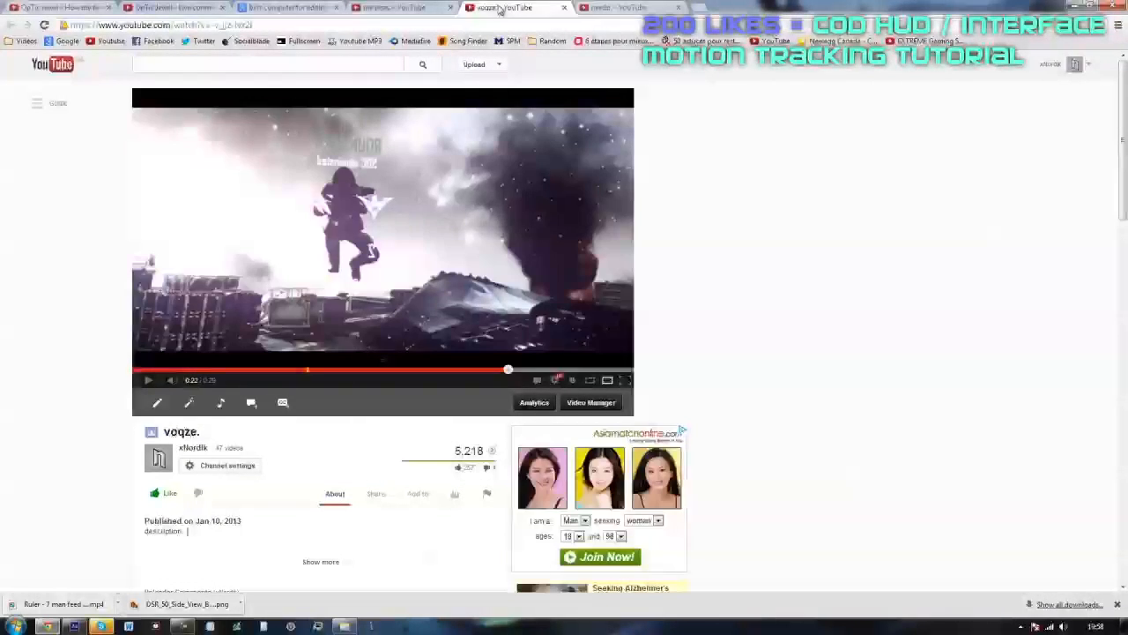
left_click(393, 8)
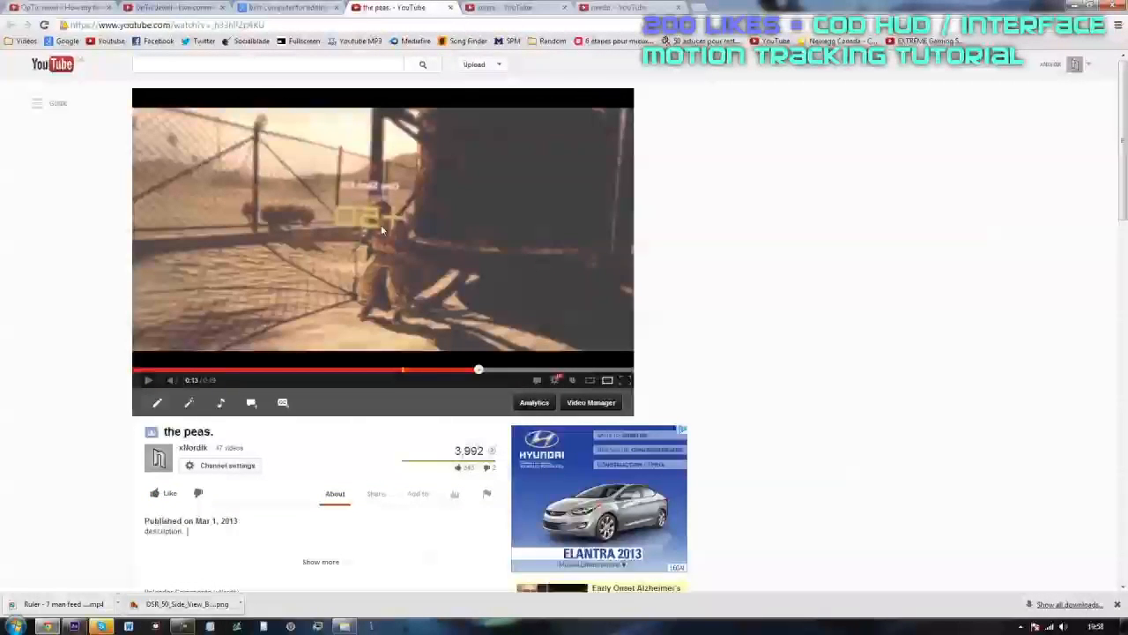
left_click(516, 8)
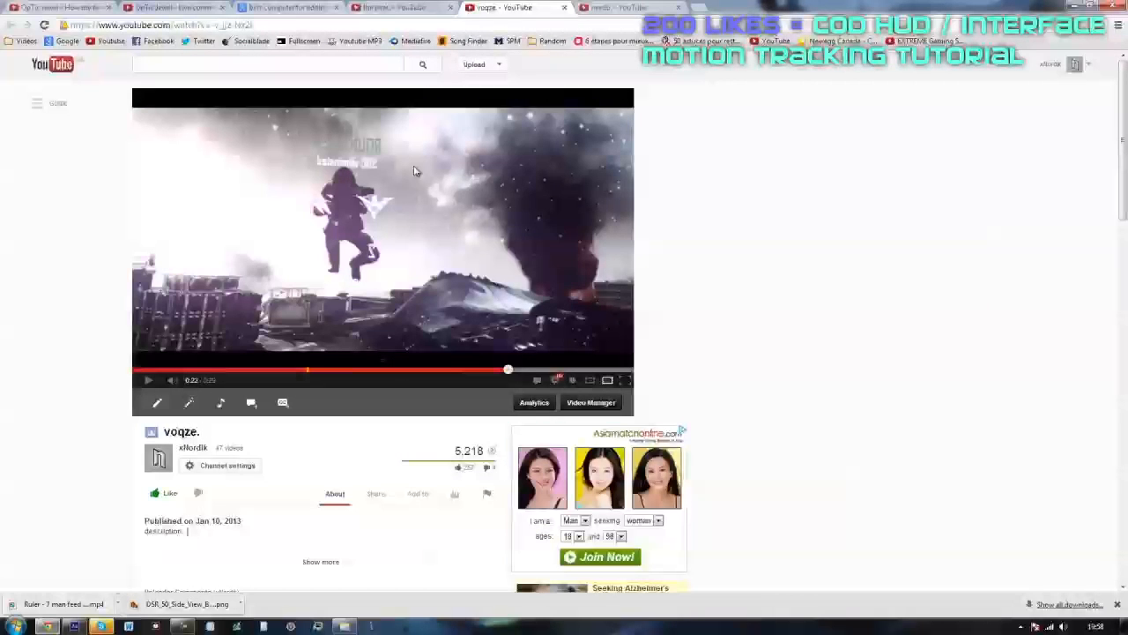
left_click(584, 8)
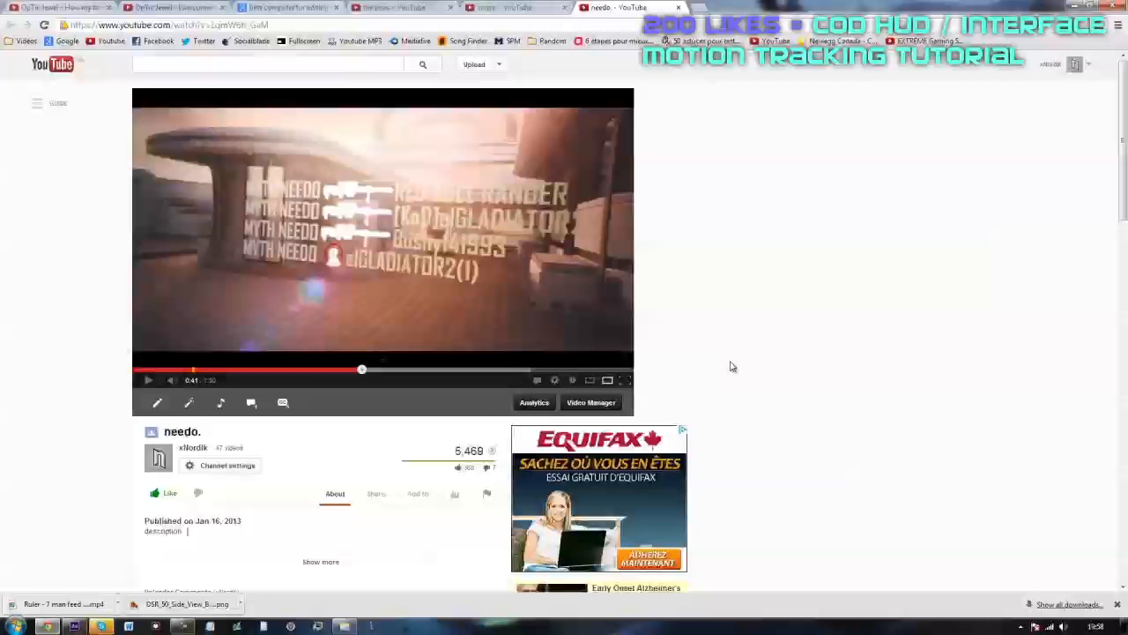
Step: Switch back to After Effects, go to a slightly different frame of the Main composition and collapse the Others and Clips project folders
left_click(75, 626)
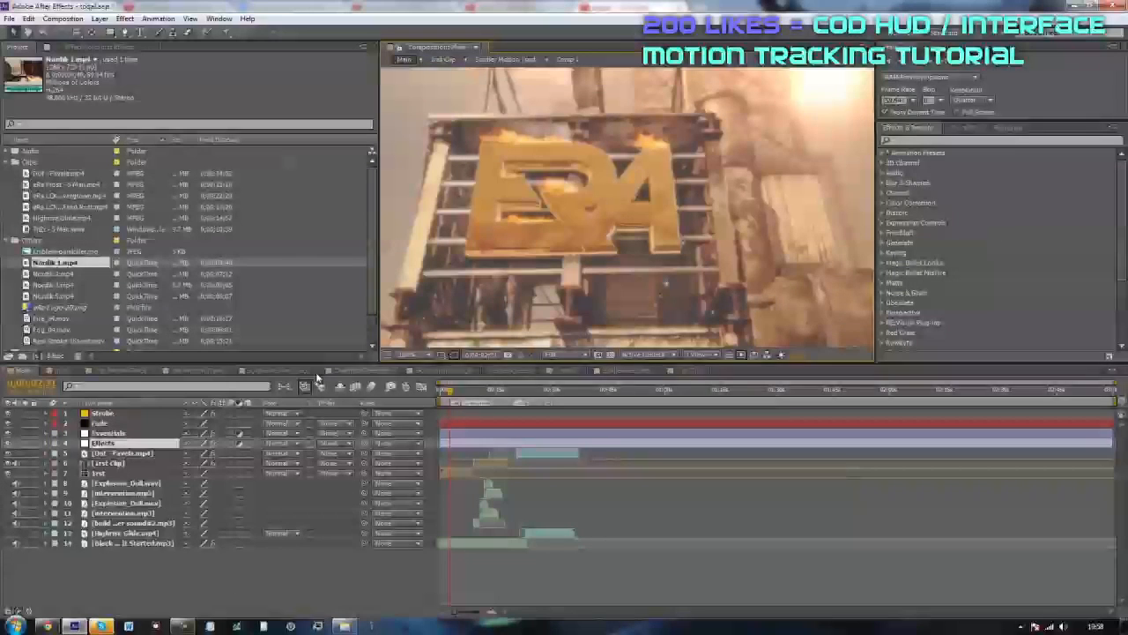
left_click(451, 390)
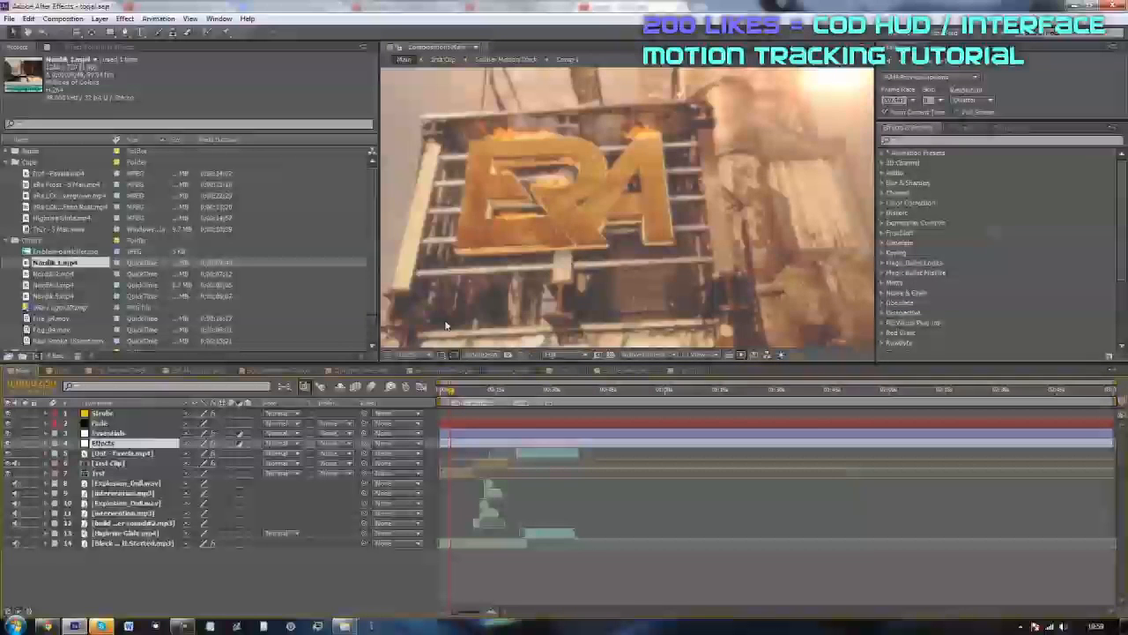
scroll(448, 323, "down", 1)
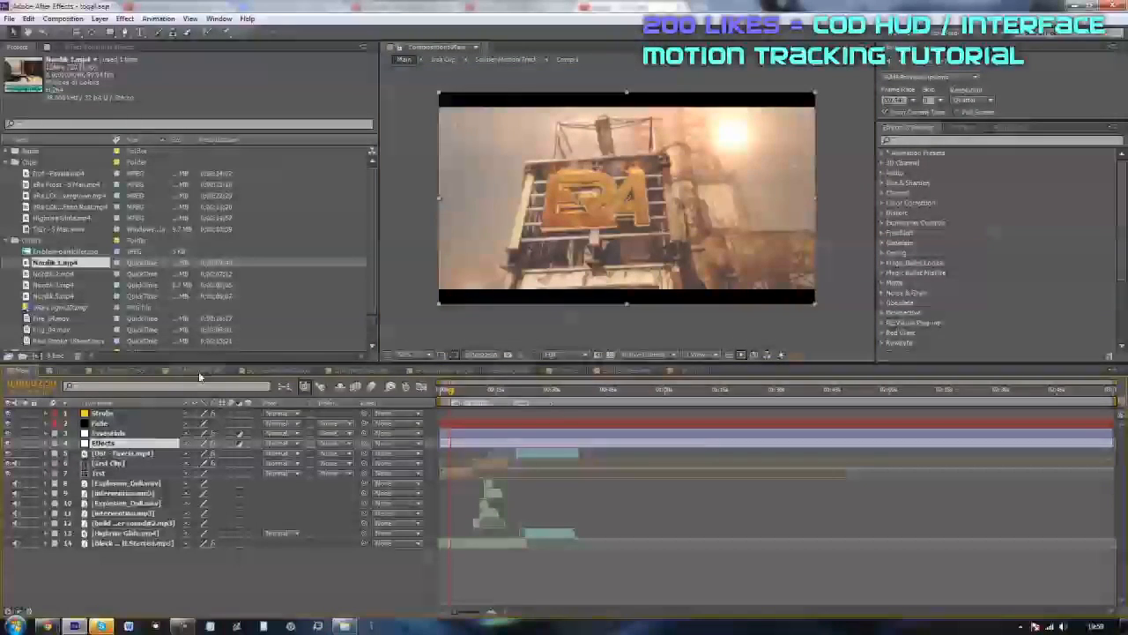
left_click(14, 240)
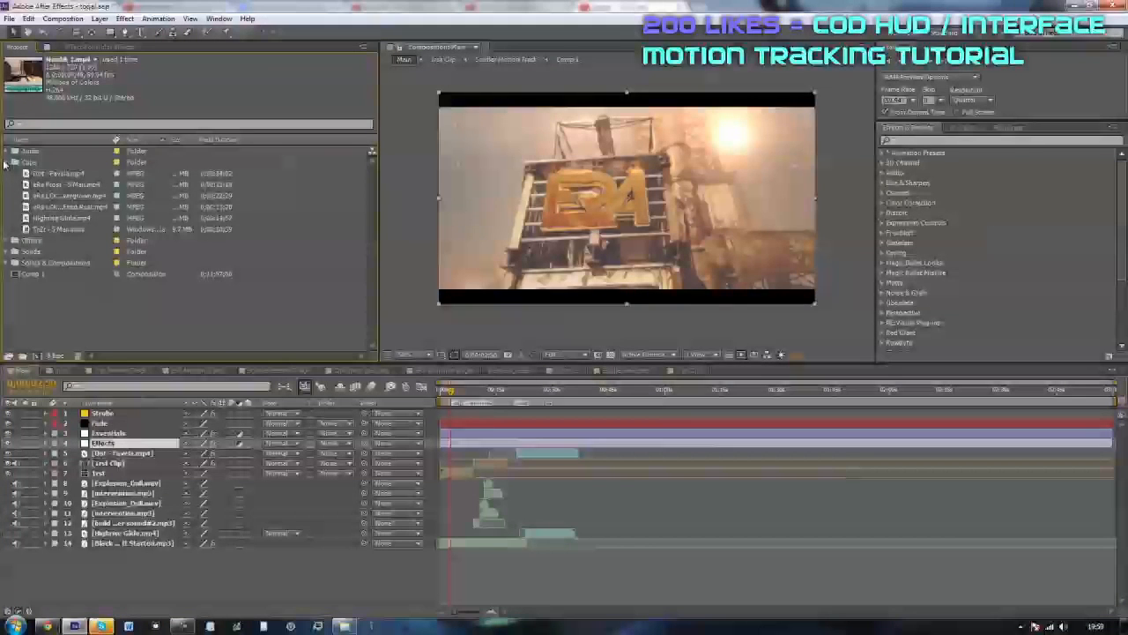
left_click(15, 162)
Step: Create a new composition with a width of 1280 px and a height of 720 px
left_click(35, 356)
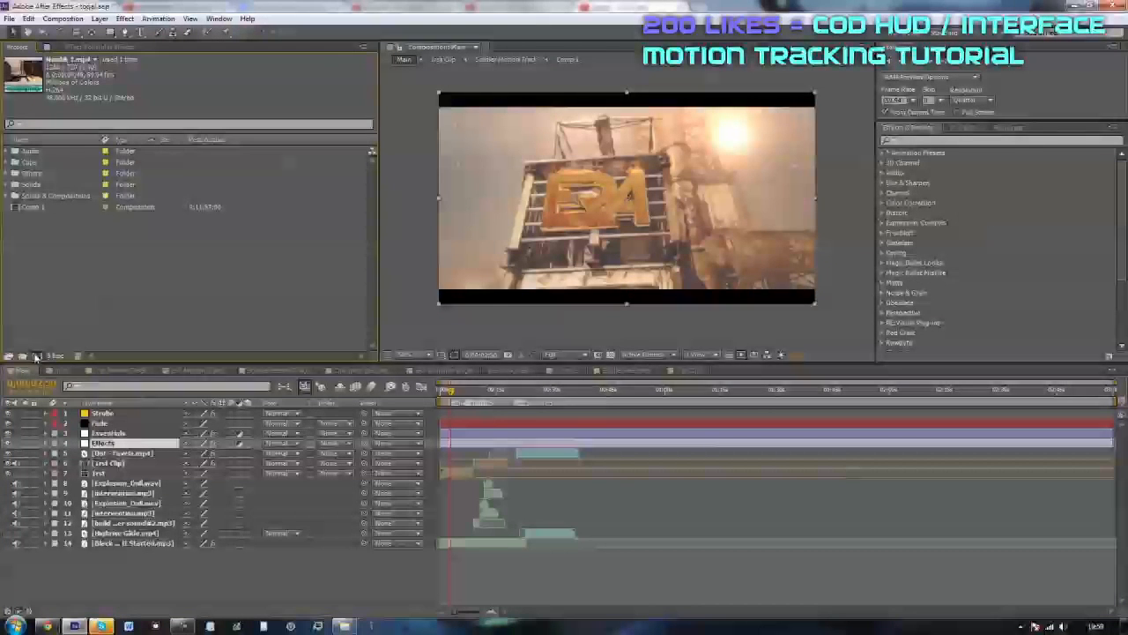
left_click(503, 254)
type("1280")
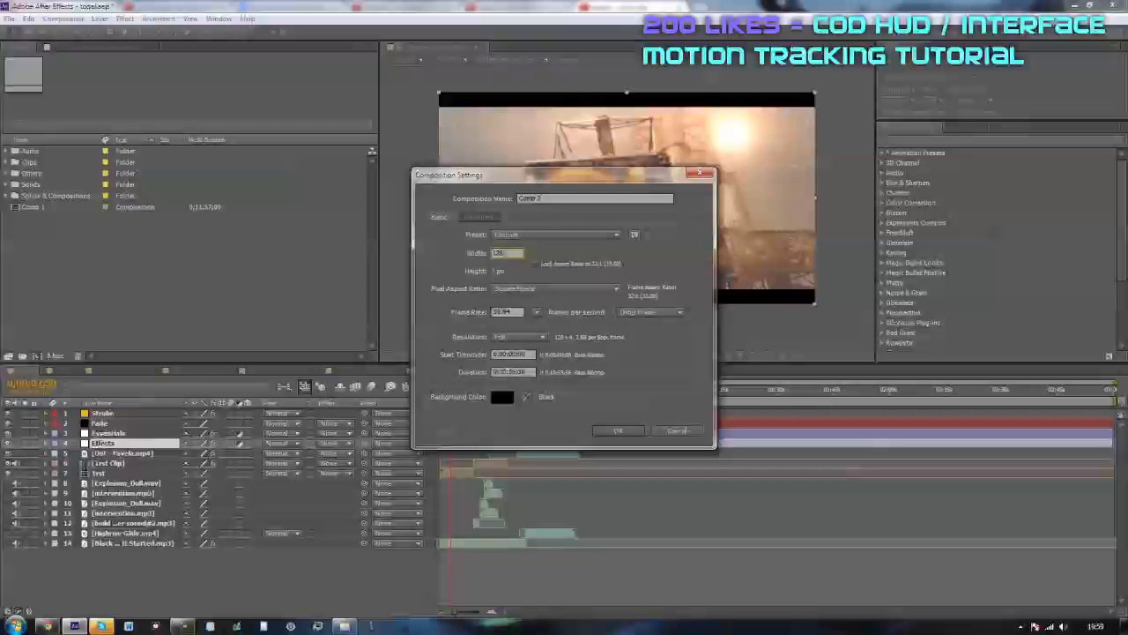
key("Tab")
type("7")
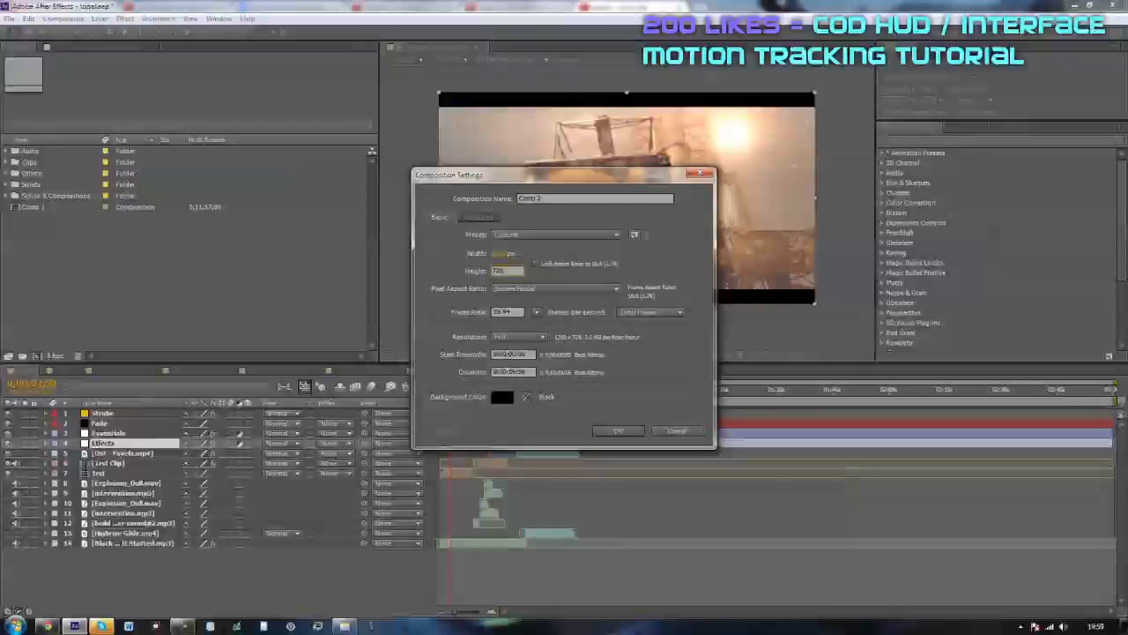
key("Return")
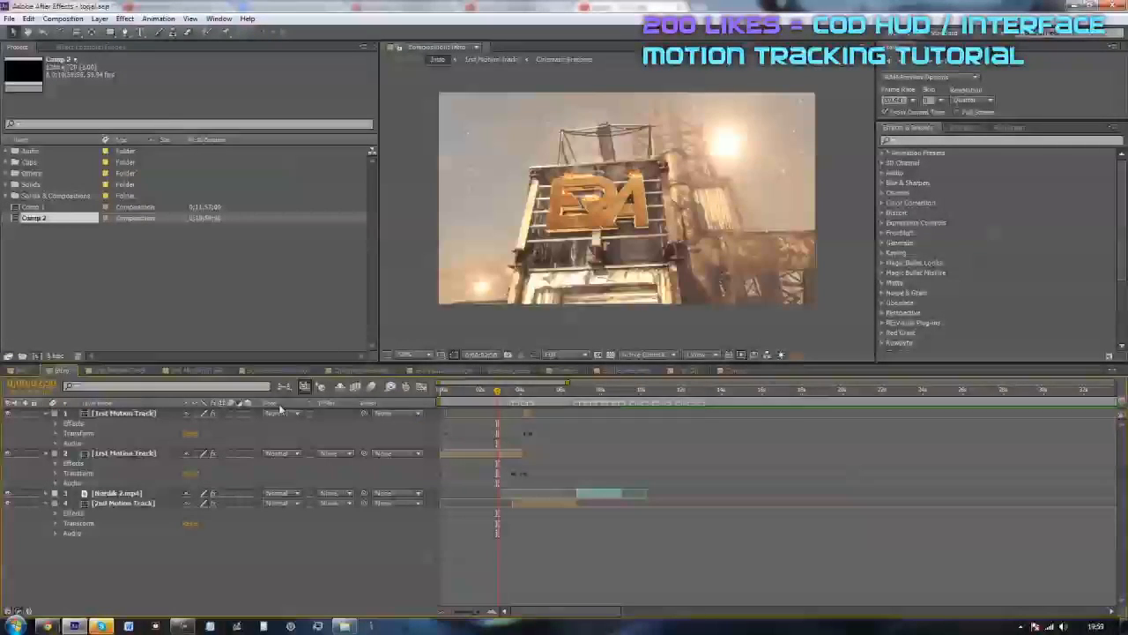
Step: Duplicate the 1rst Motion Track composition in the Solids & Compositions folder
left_click(104, 371)
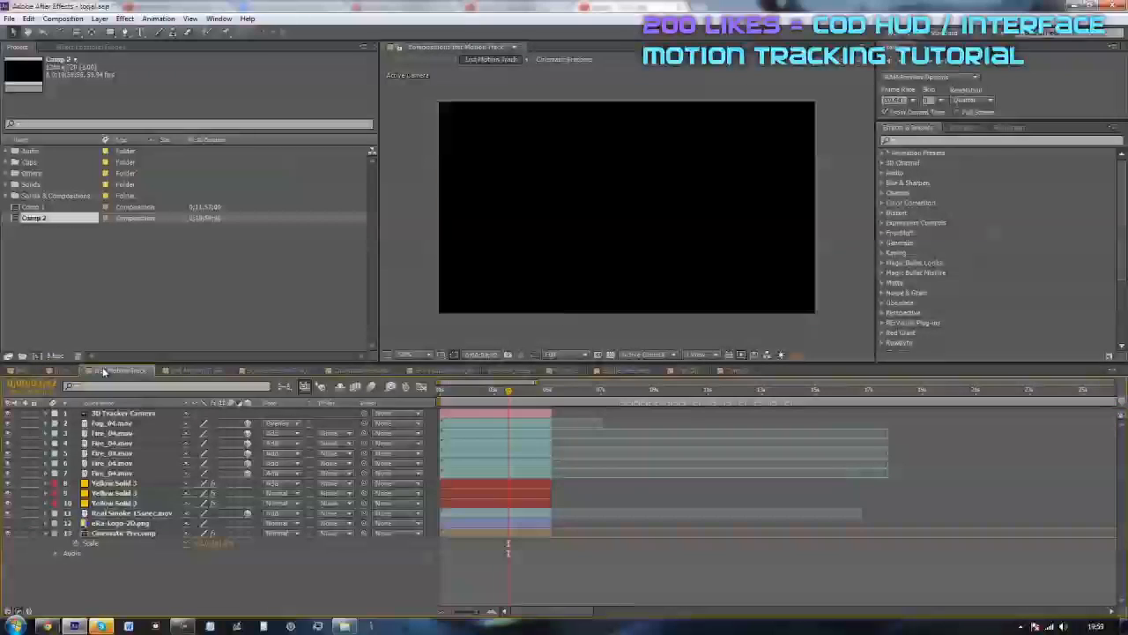
left_click(8, 175)
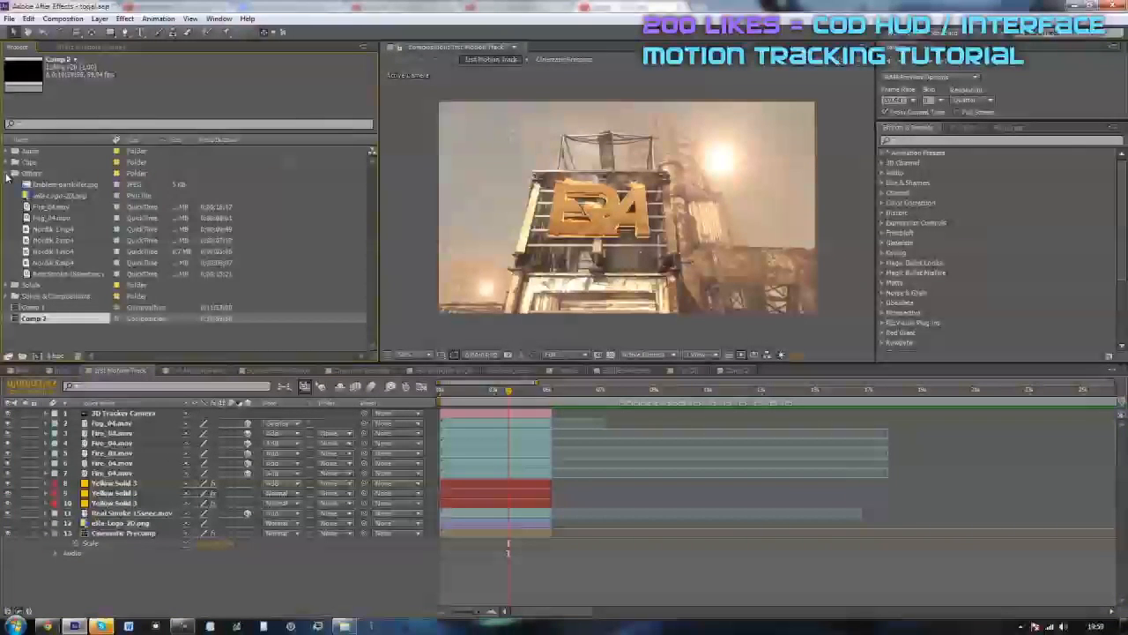
left_click(8, 175)
left_click(8, 195)
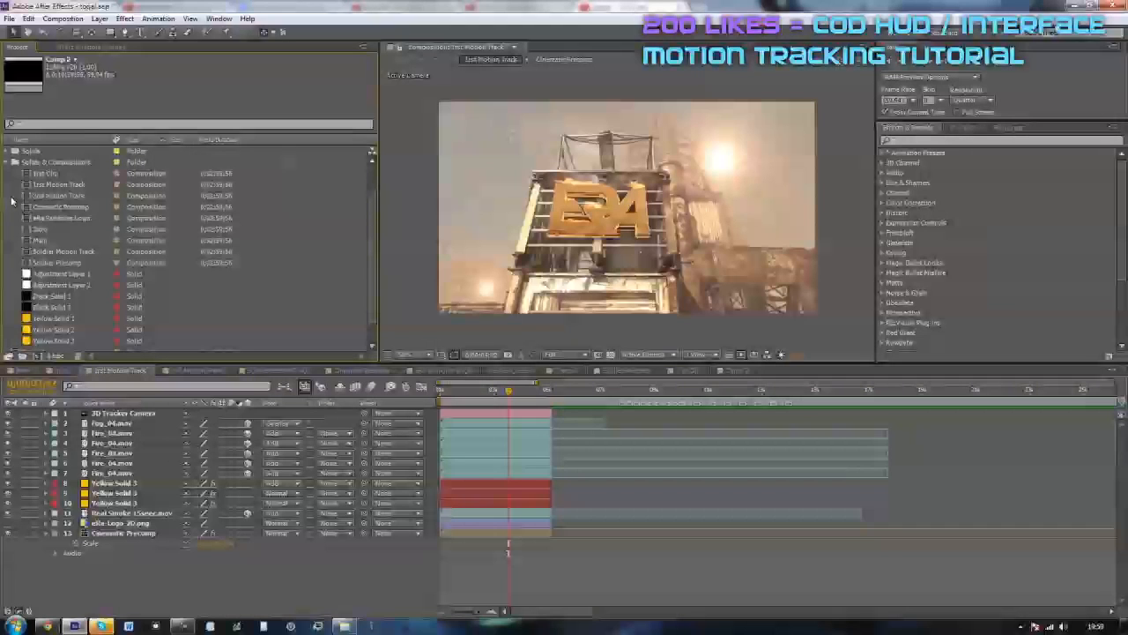
left_click(65, 185)
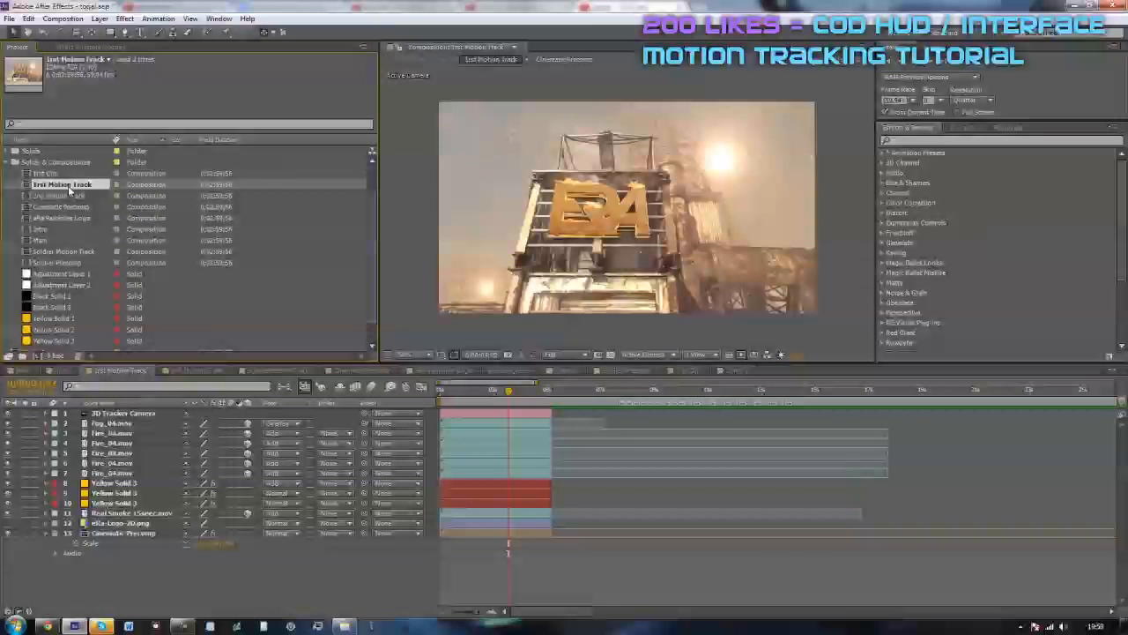
key("ctrl+d")
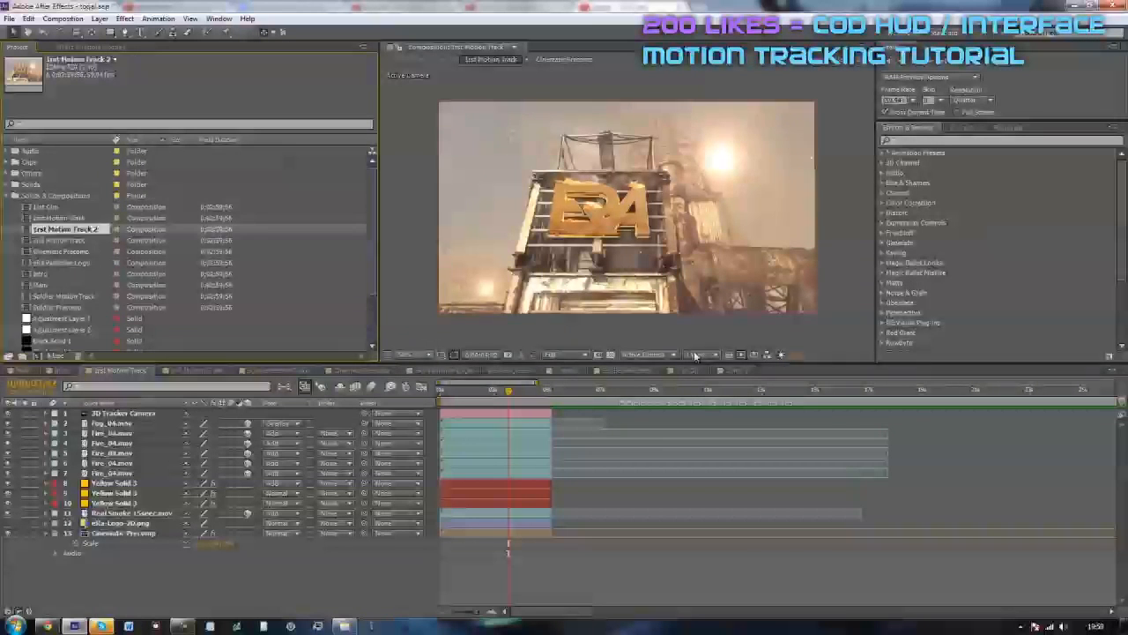
Step: Open the duplicated motion track composition, move to a later frame and hide its Fog_04.mov and Fire_04.mov layers
double_click(64, 231)
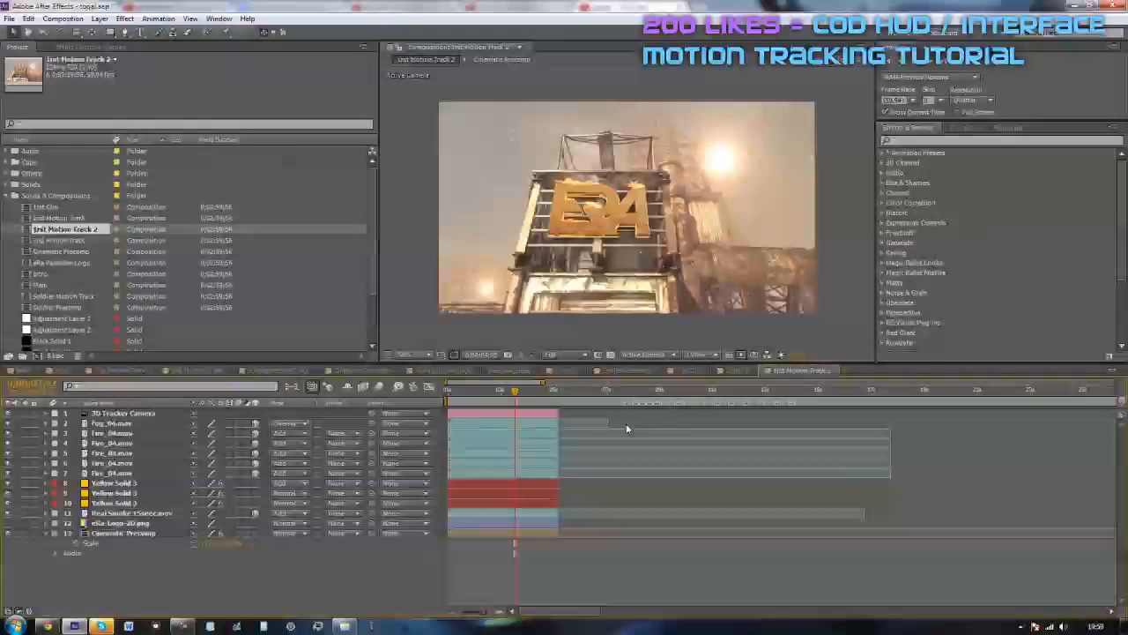
left_click_drag(514, 393, 529, 393)
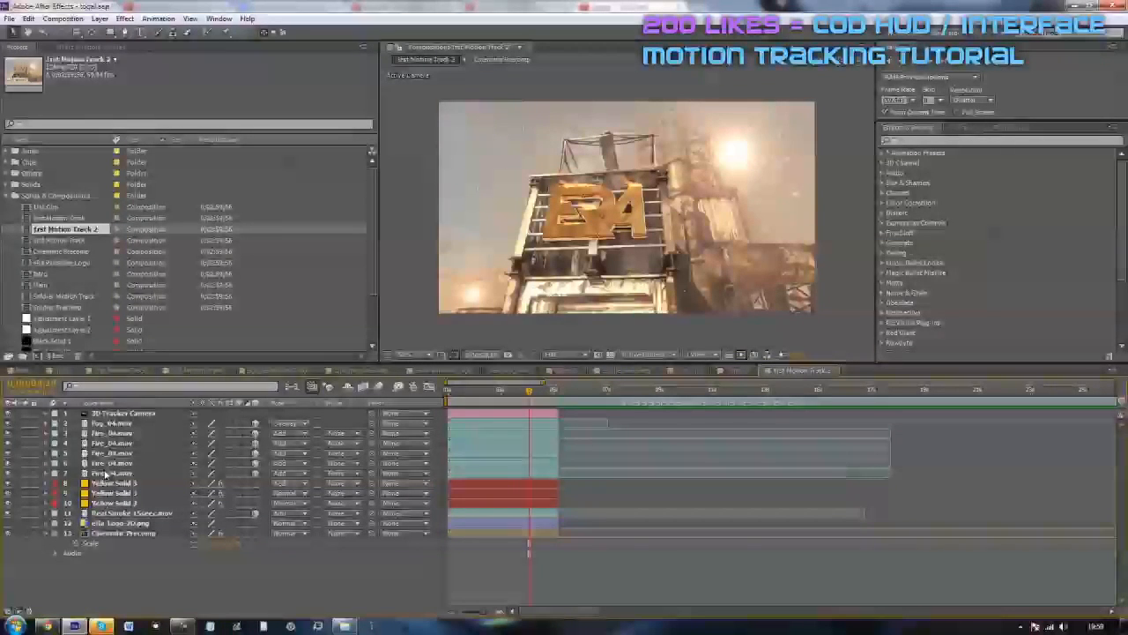
left_click(107, 473)
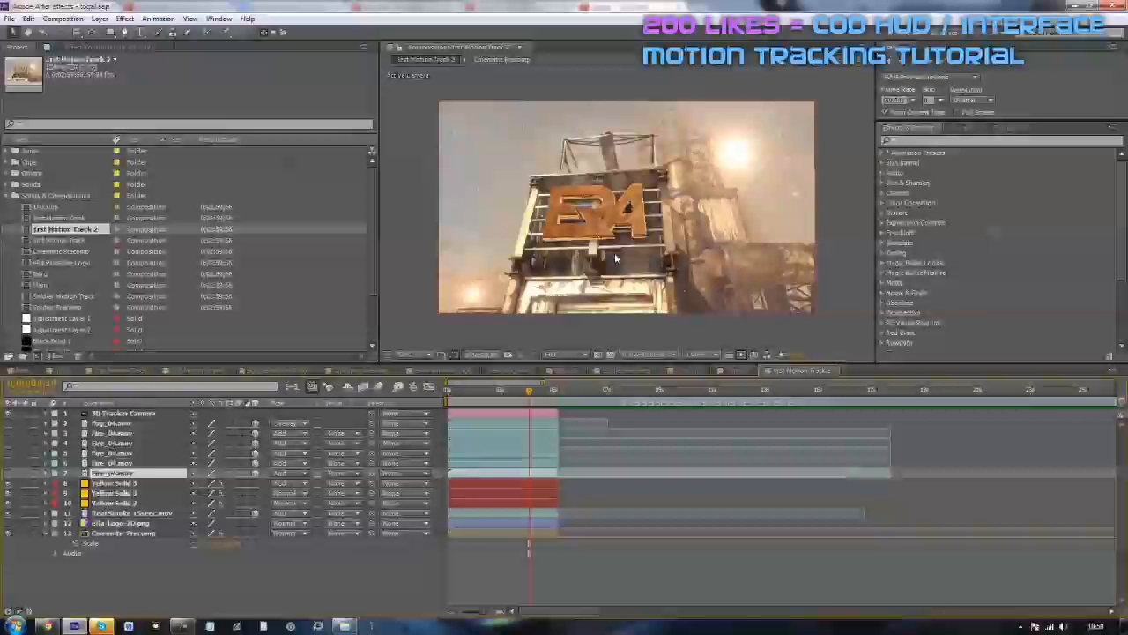
scroll(615, 258, "up", 2)
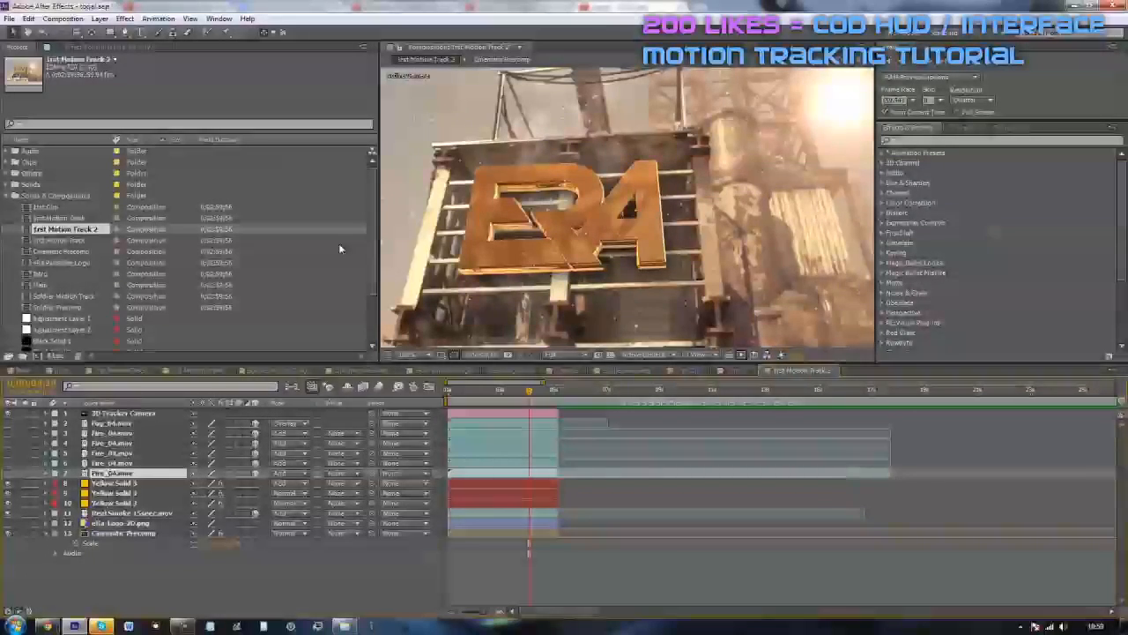
scroll(569, 259, "down", 2)
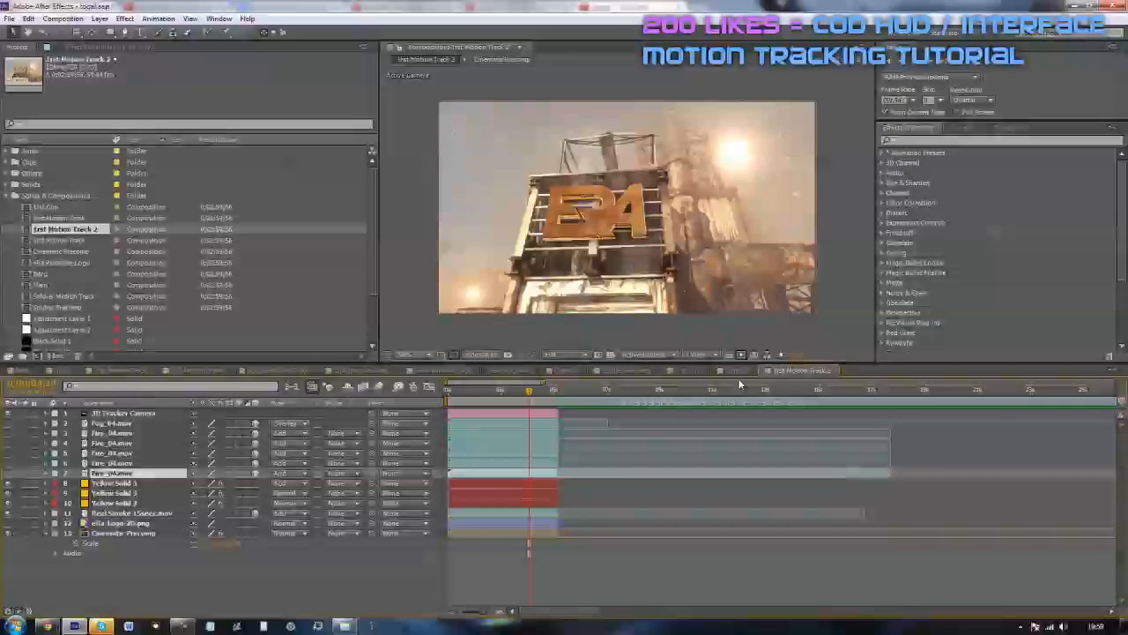
scroll(512, 282, "up", 2)
scroll(502, 290, "down", 2)
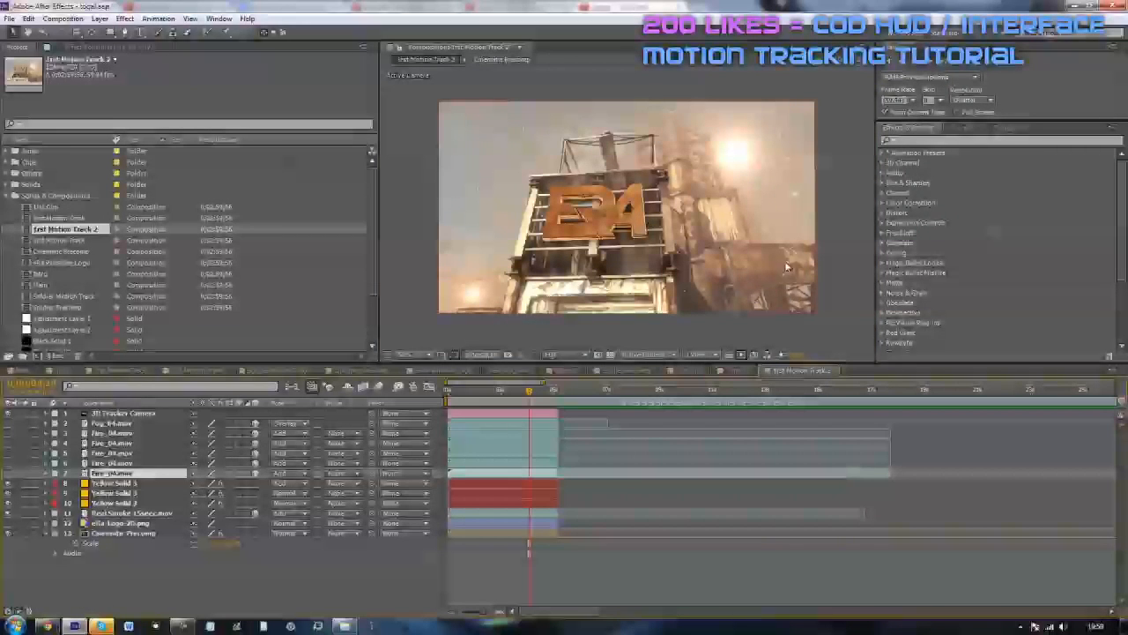
scroll(621, 269, "up", 2)
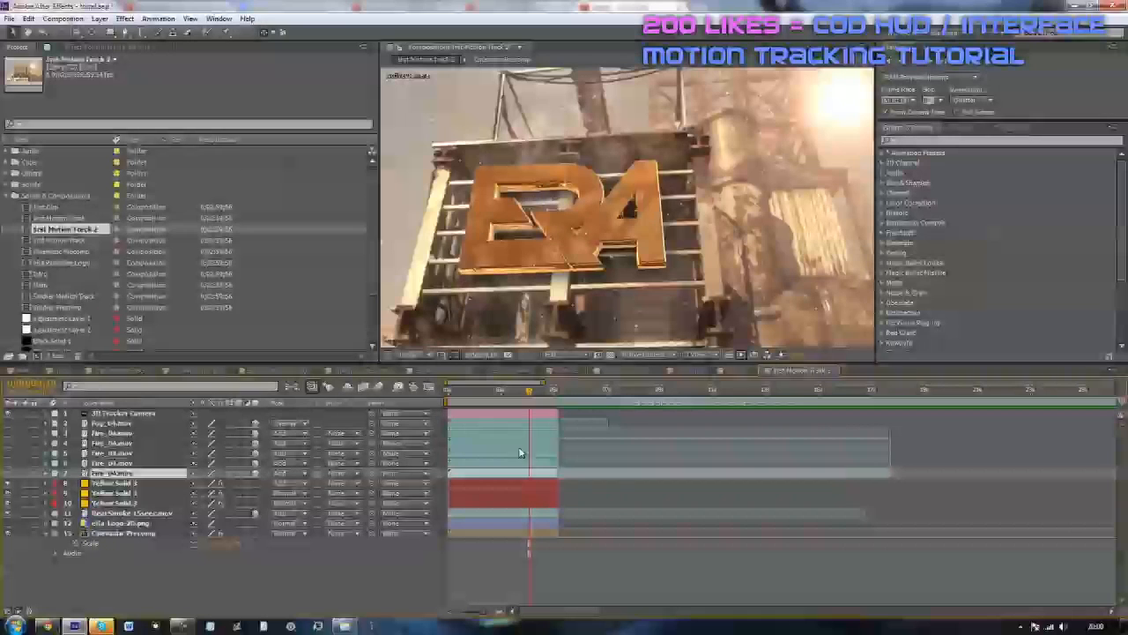
right_click(48, 626)
left_click(441, 580)
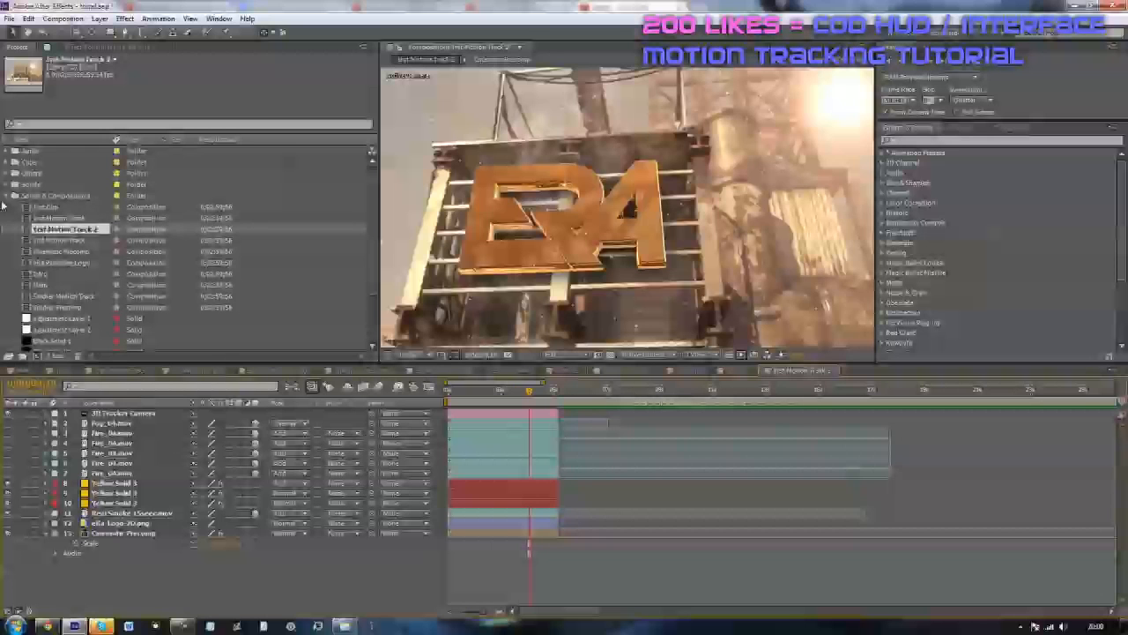
Step: Switch to Windows Explorer and open the Special Effects folder inside the Effects folder of the Videos library
right_click(345, 626)
left_click(345, 626)
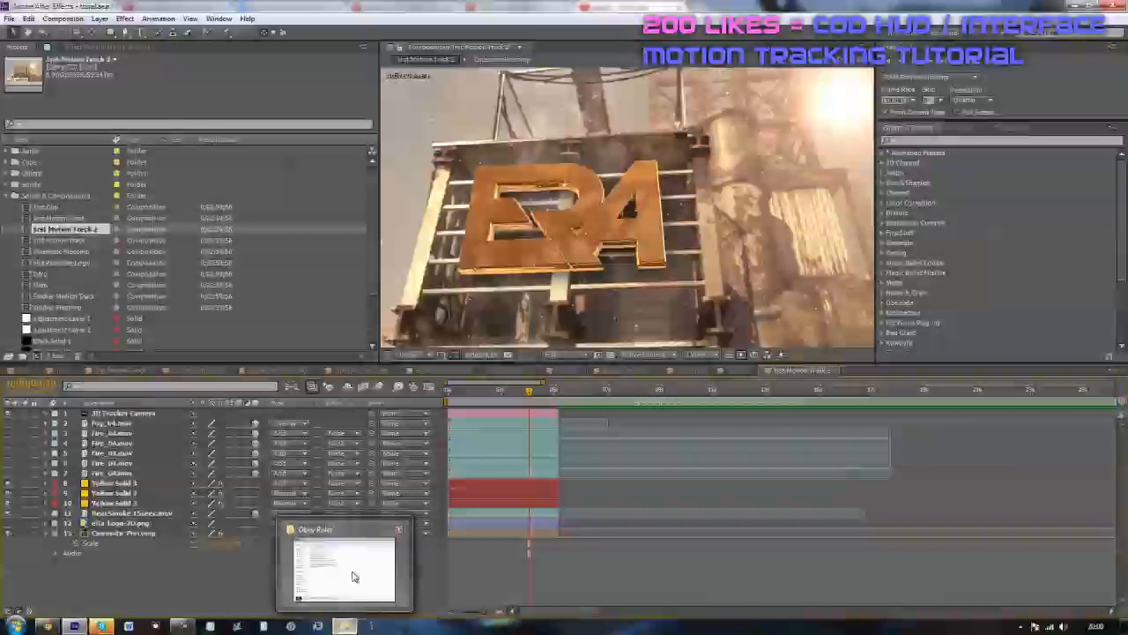
left_click(352, 576)
left_click(423, 361)
left_click(507, 279)
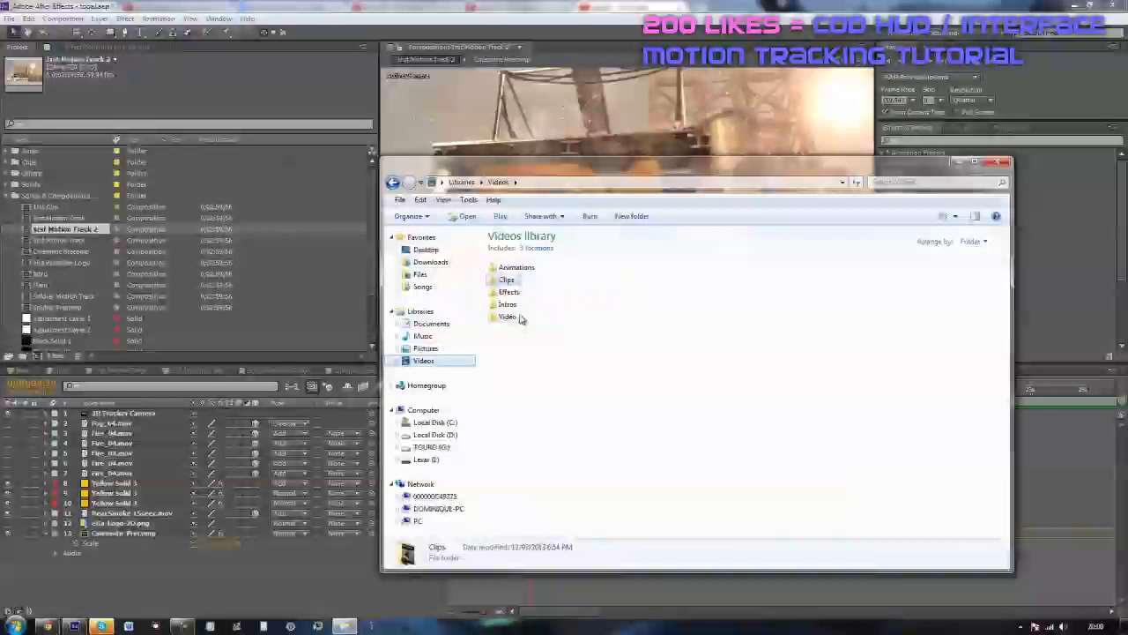
double_click(508, 291)
left_click(524, 354)
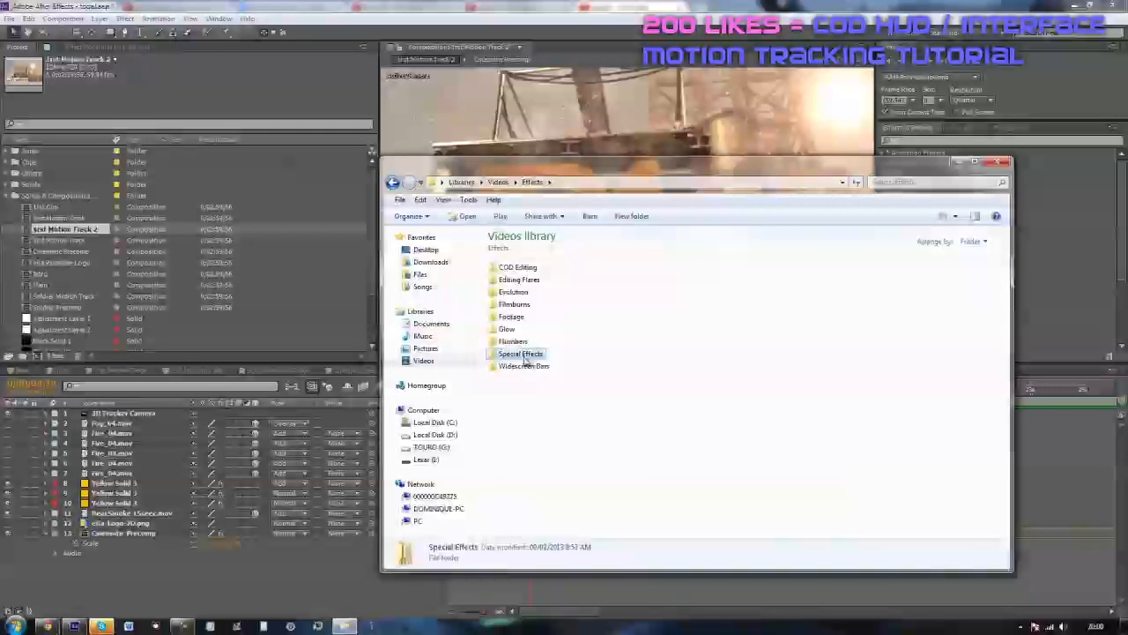
double_click(524, 355)
left_click_drag(614, 161, 701, 101)
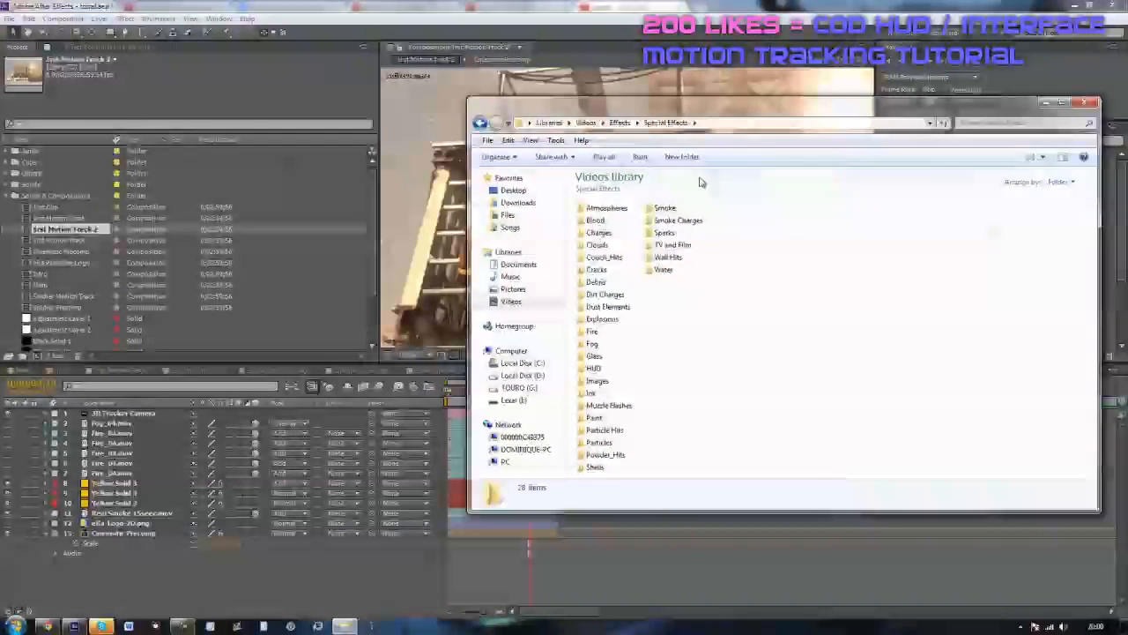
left_click_drag(752, 207, 781, 427)
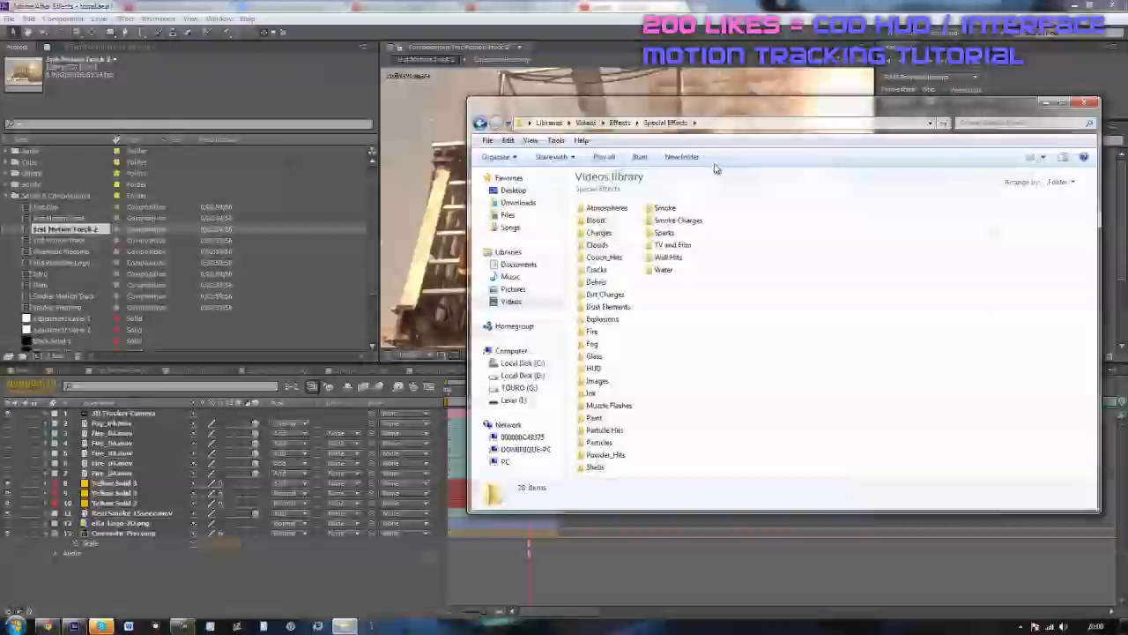
left_click_drag(639, 113, 608, 241)
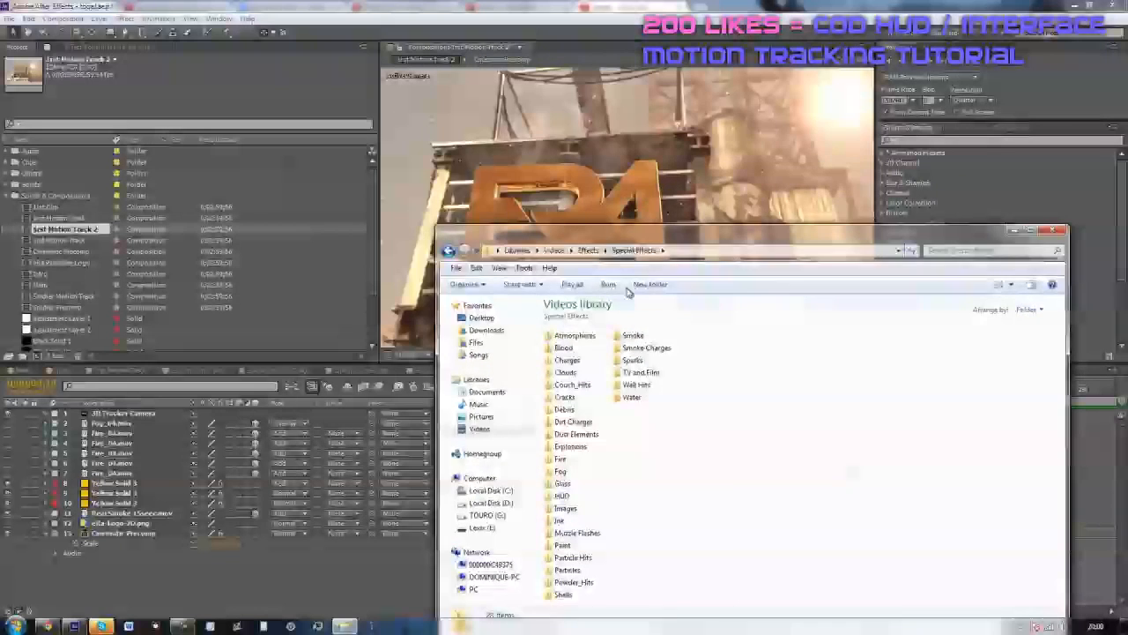
left_click(403, 446)
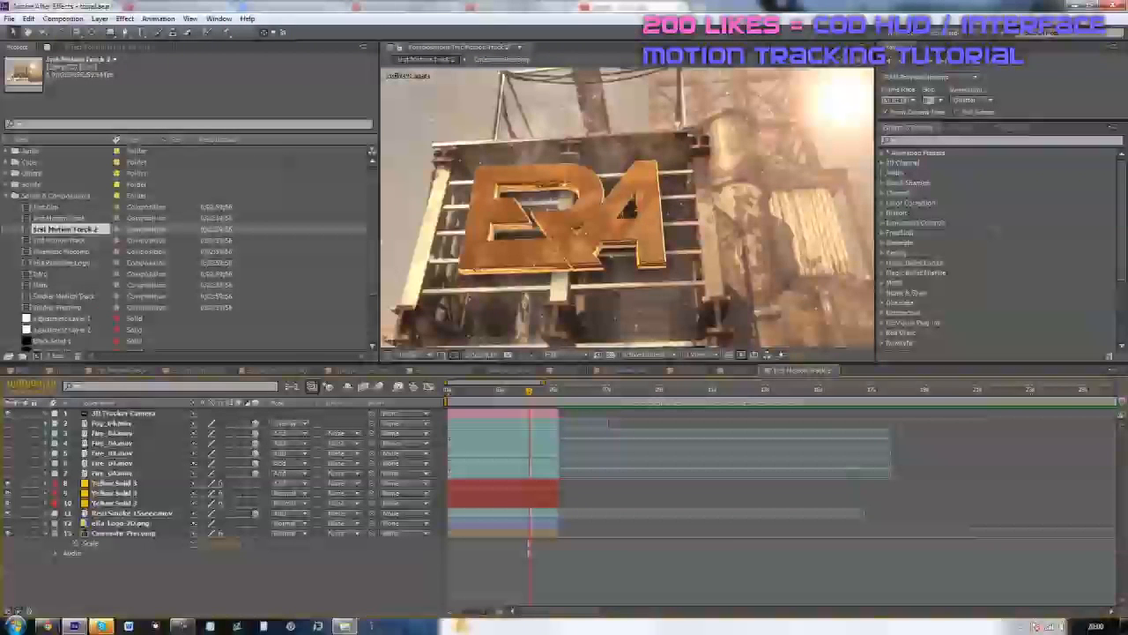
left_click(74, 626)
left_click_drag(531, 235, 542, 147)
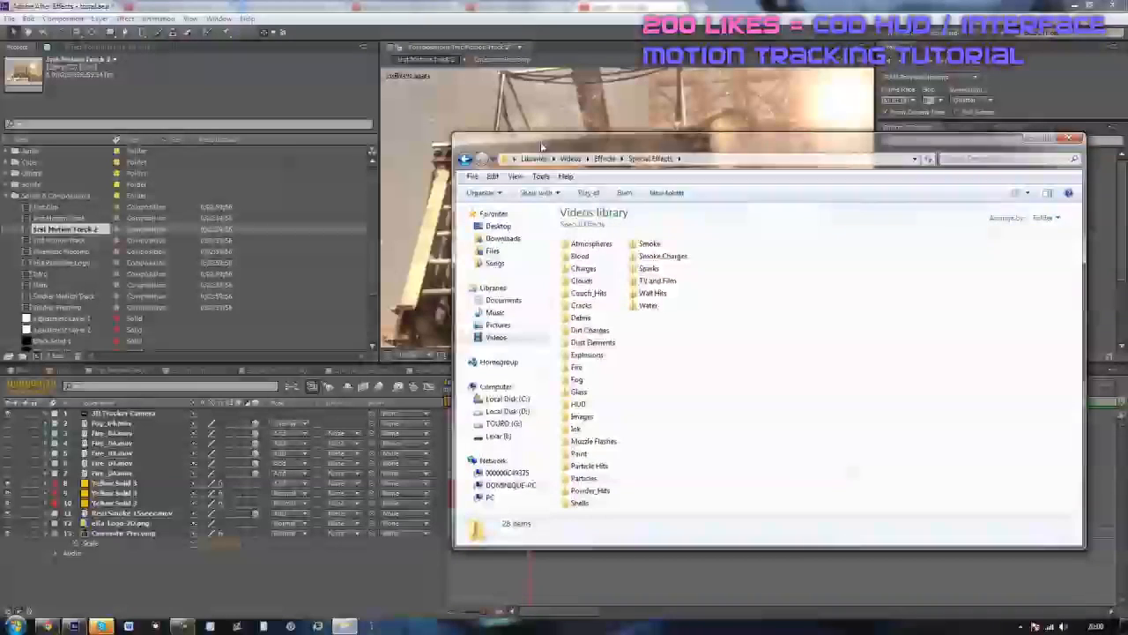
left_click_drag(782, 267, 664, 379)
left_click(834, 295)
left_click_drag(697, 506, 566, 245)
left_click(781, 373)
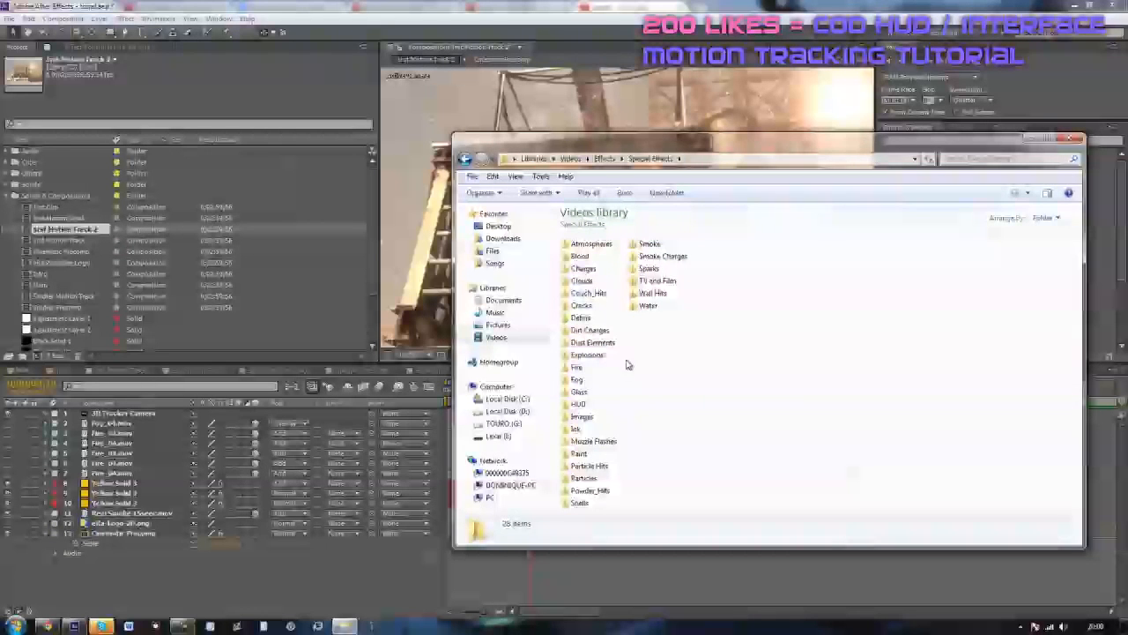
left_click_drag(579, 147, 736, 275)
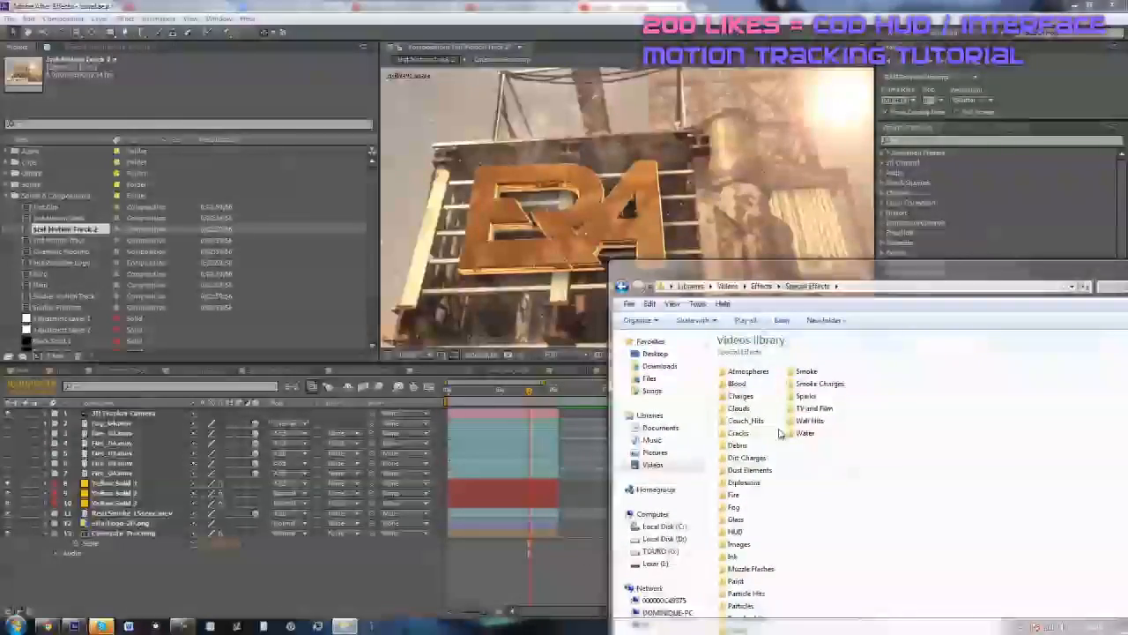
Step: Locate the Fire_04 clip in the Fire folder and the Fog_04 clip in the Fog folder
double_click(734, 494)
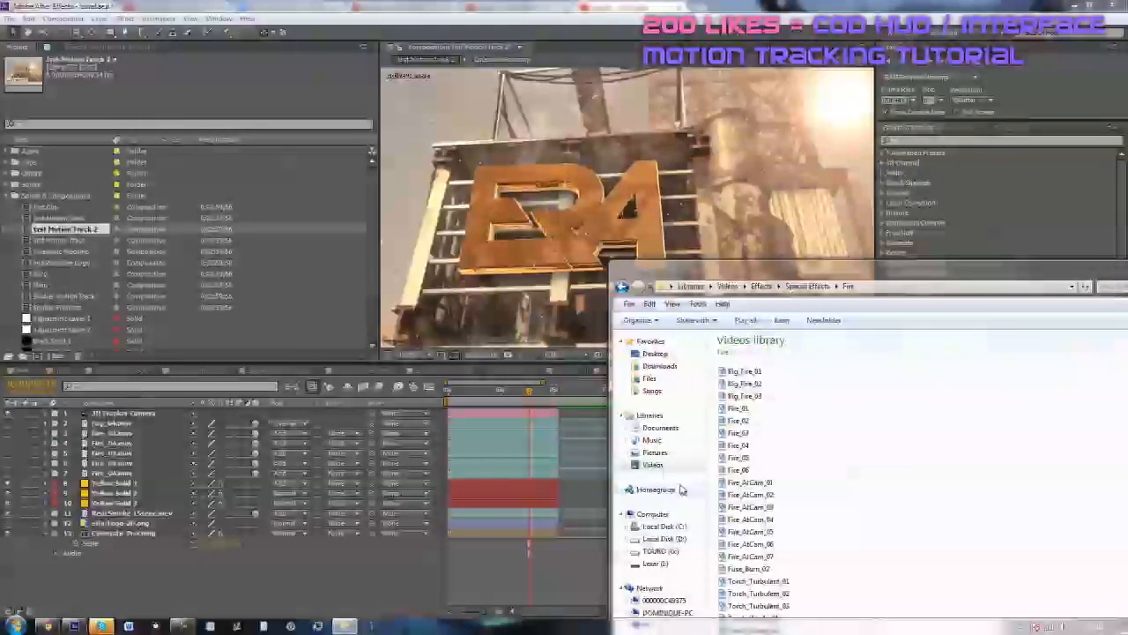
left_click(738, 445)
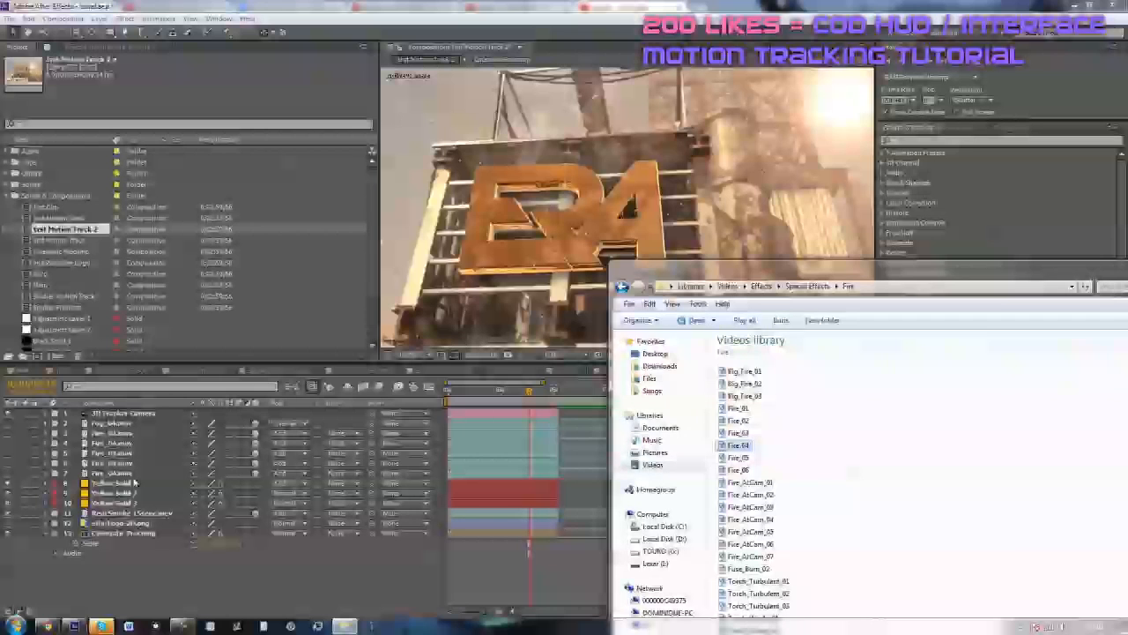
left_click(621, 286)
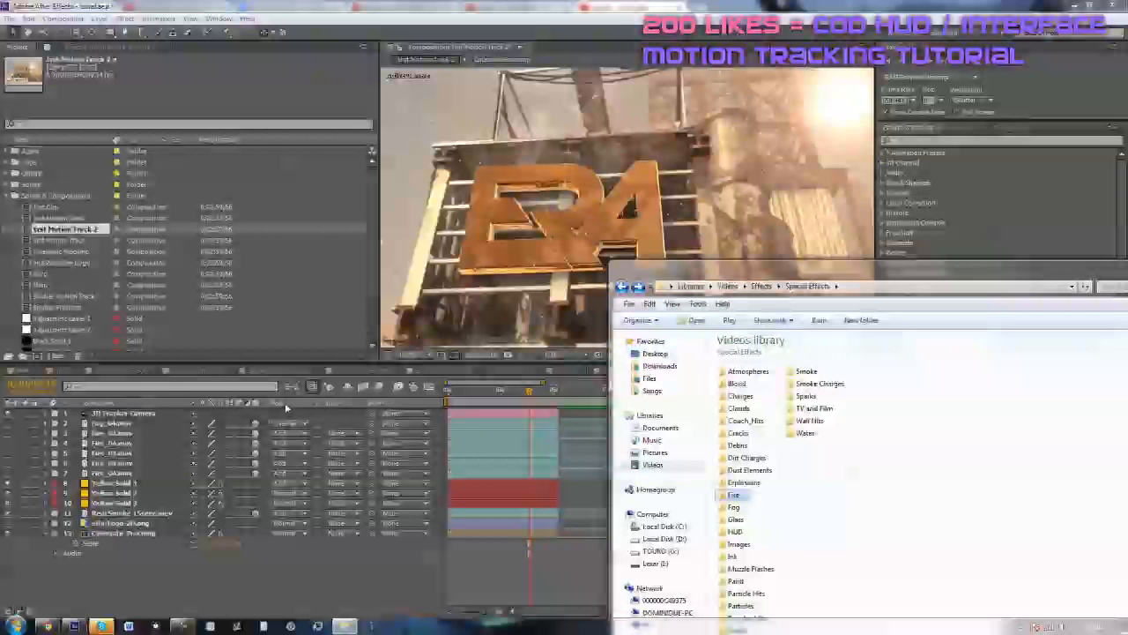
left_click(736, 509)
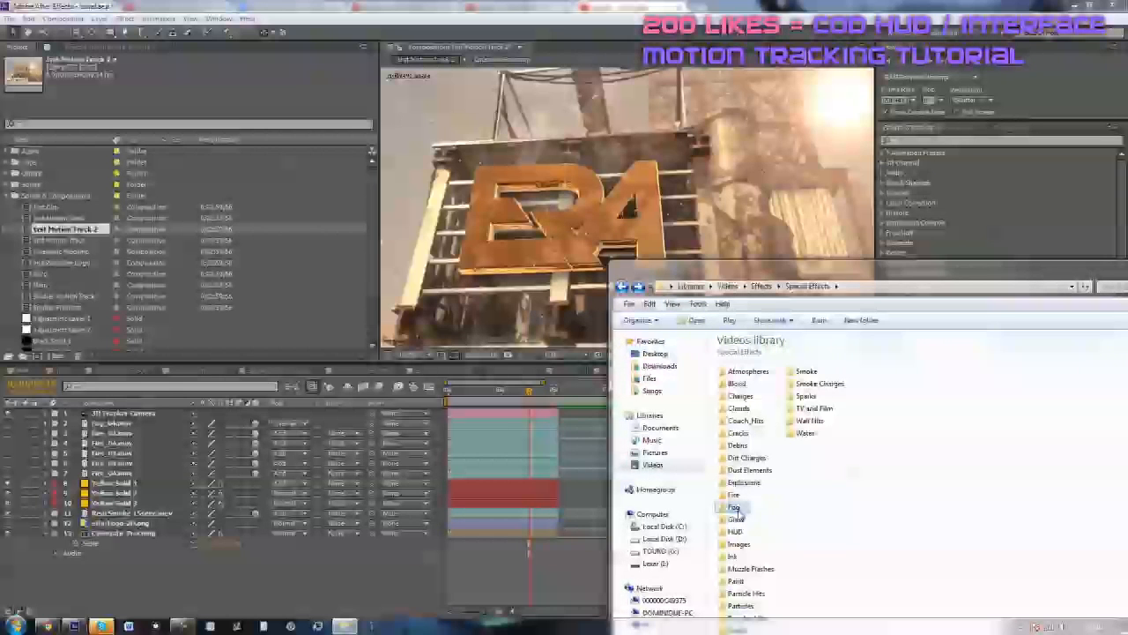
double_click(737, 510)
left_click(738, 408)
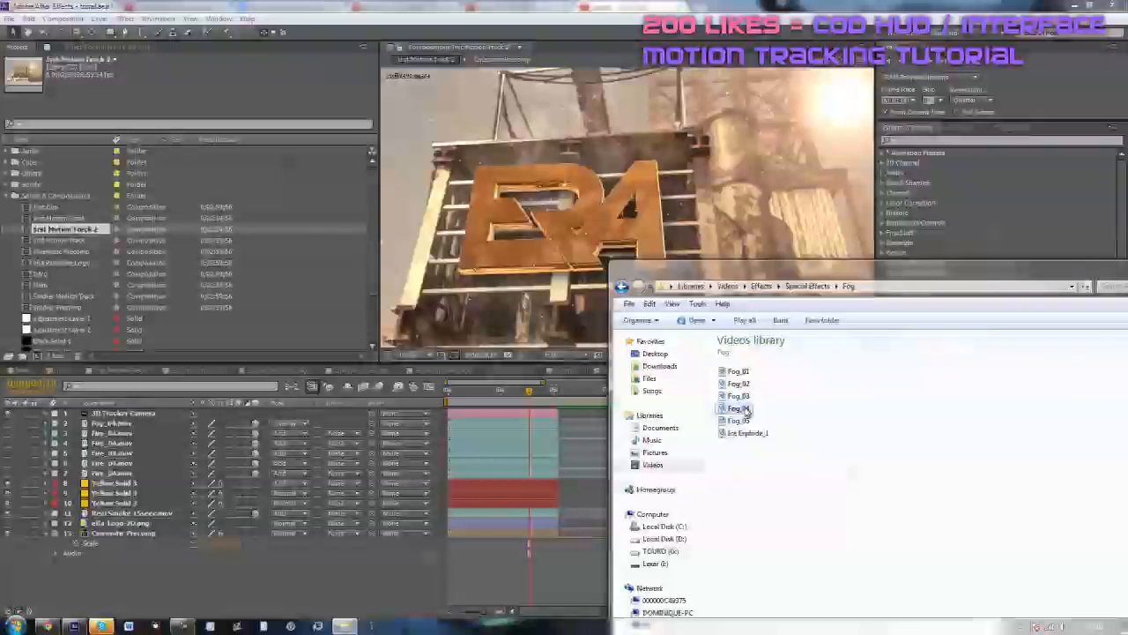
Step: Select the existing Real Smoke layer in the timeline and locate its source clip in Explorer's Smoke folder
left_click(107, 514)
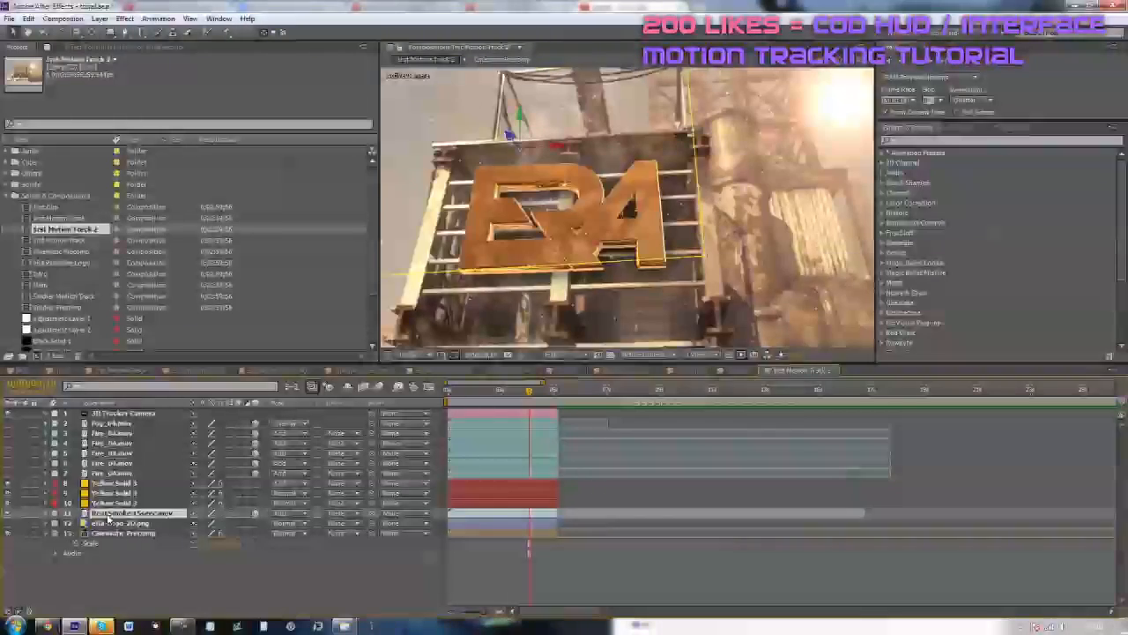
left_click(343, 626)
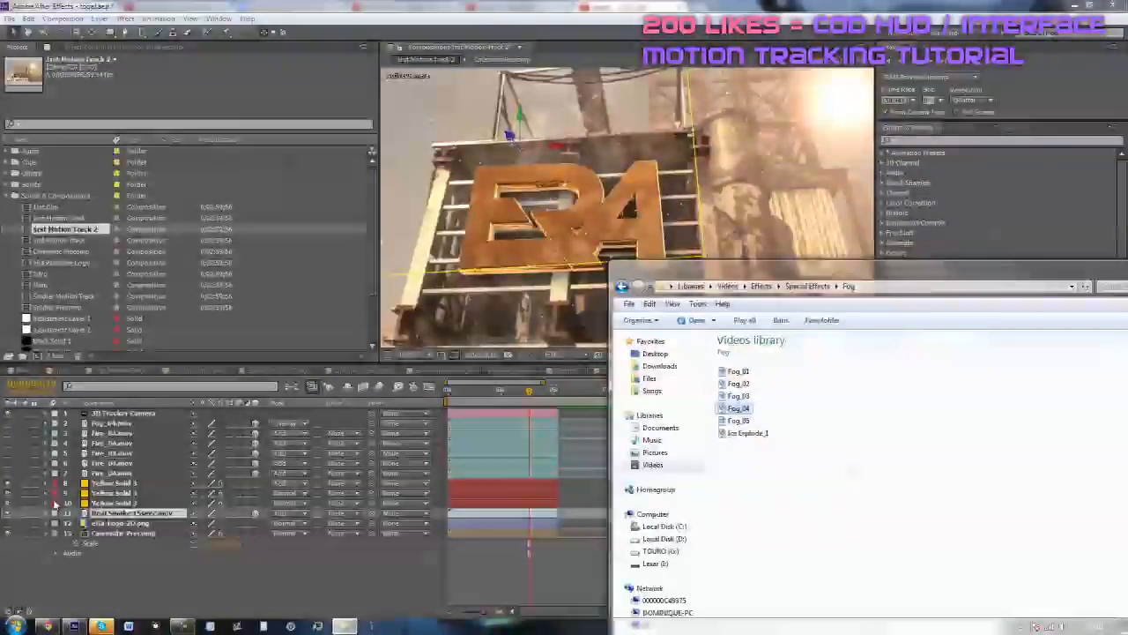
left_click(621, 287)
left_click_drag(757, 274, 766, 130)
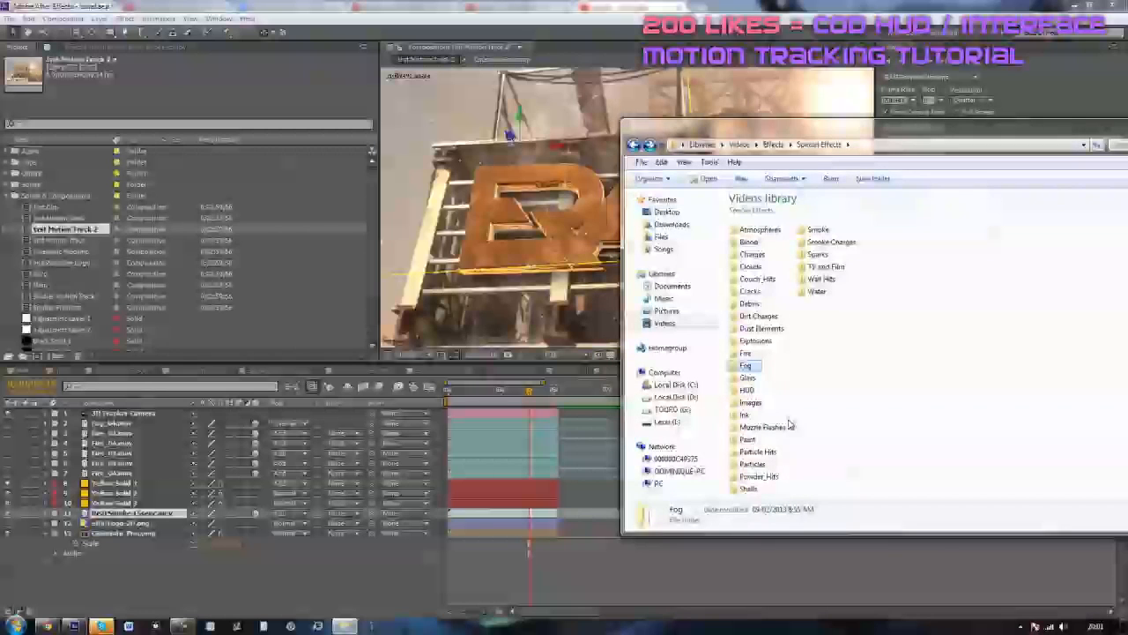
double_click(820, 231)
left_click(776, 268)
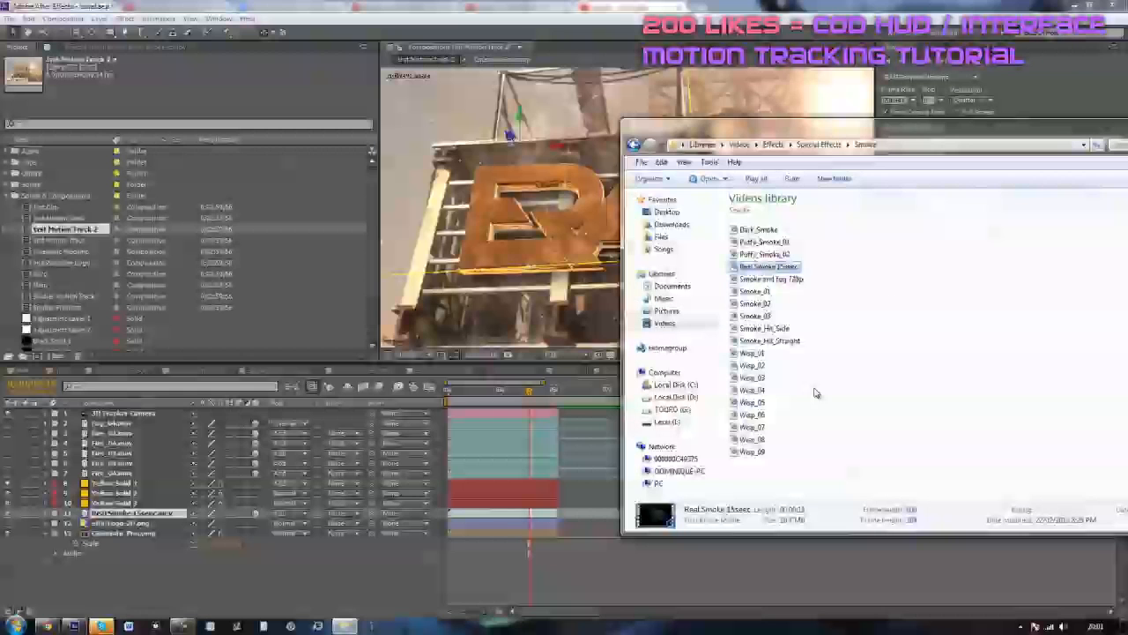
left_click(747, 492)
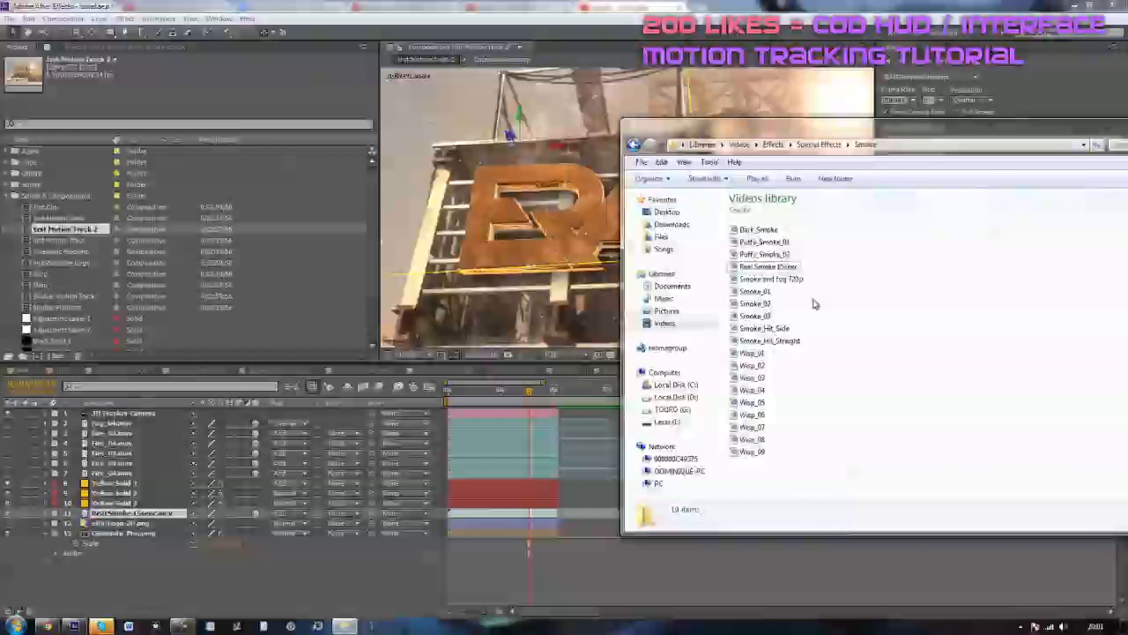
left_click(766, 268)
left_click(911, 281)
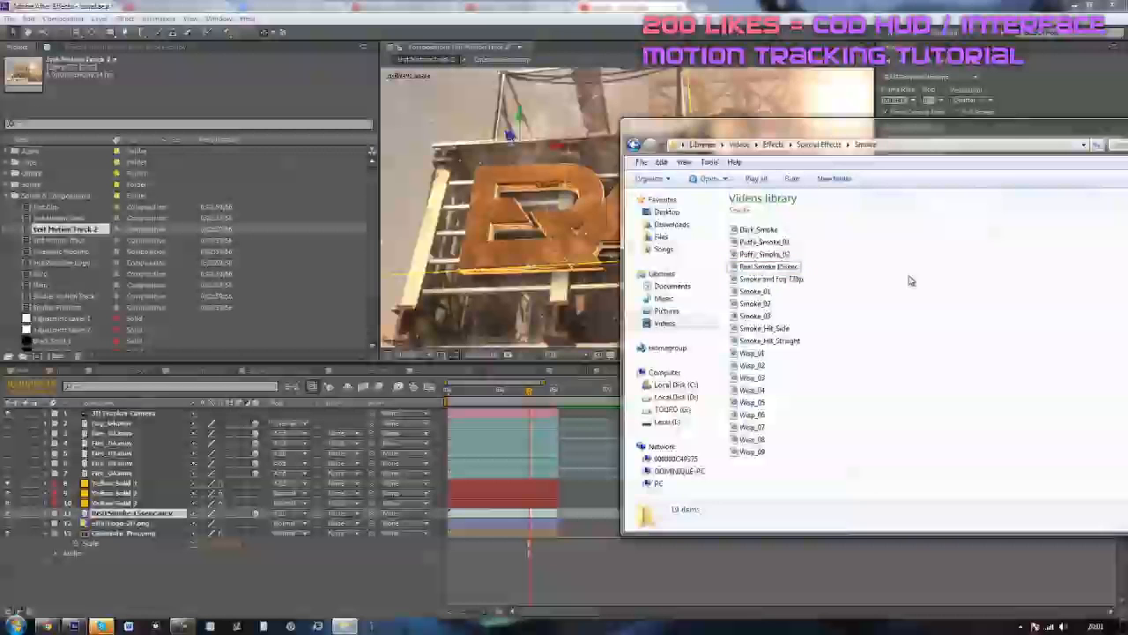
Step: Select the Smoke and fog 720p clip in the Smoke folder and return to After Effects
left_click(798, 280)
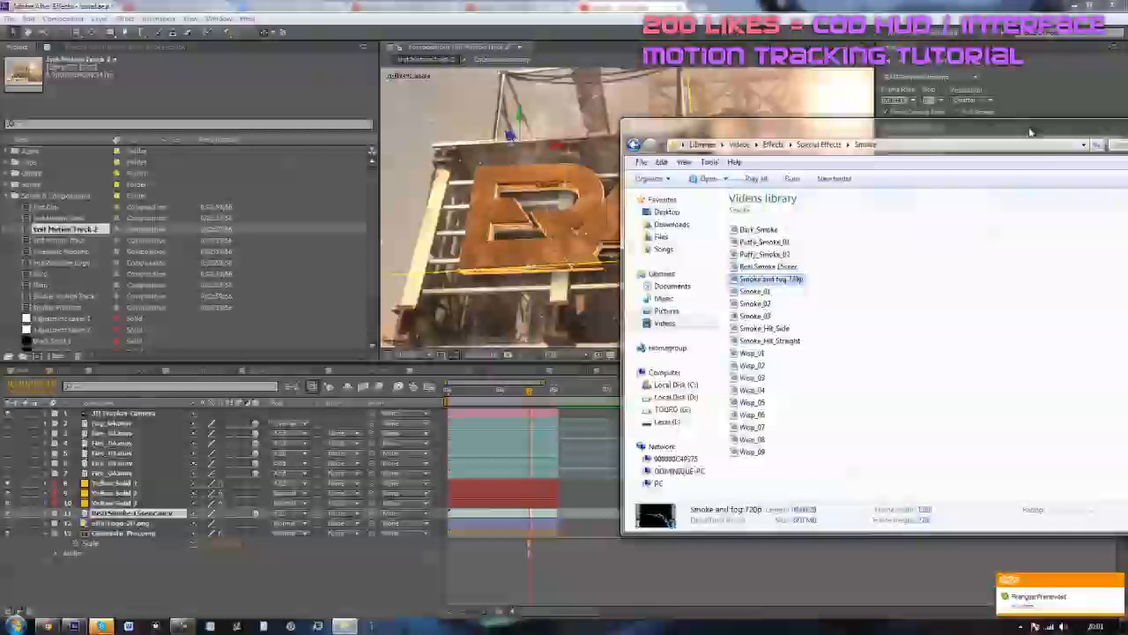
left_click_drag(1027, 132, 841, 160)
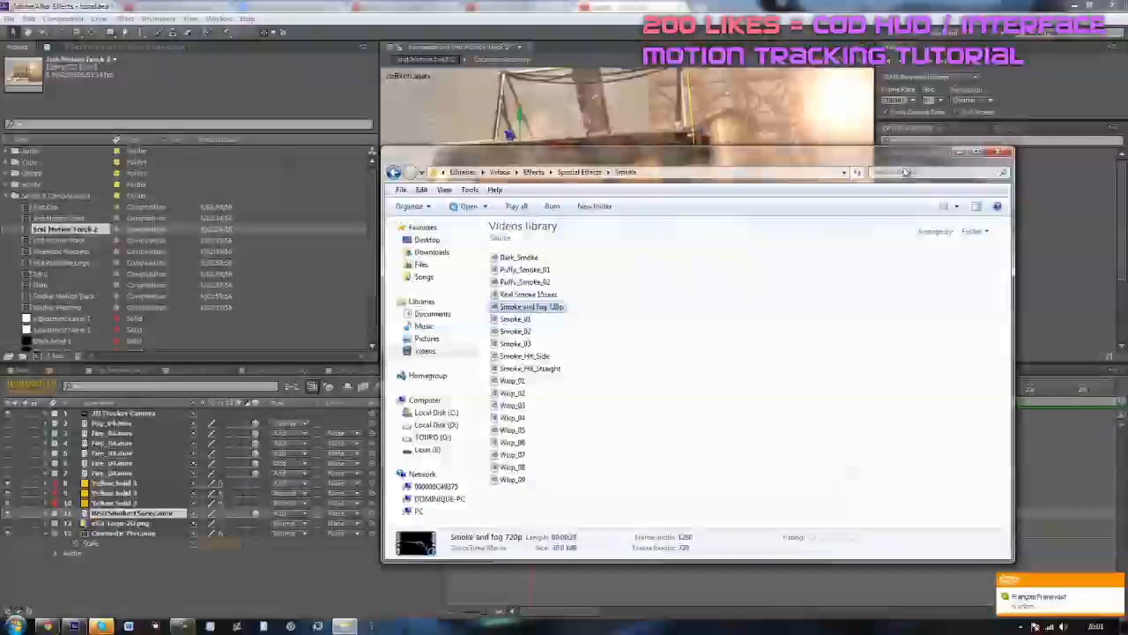
left_click(959, 152)
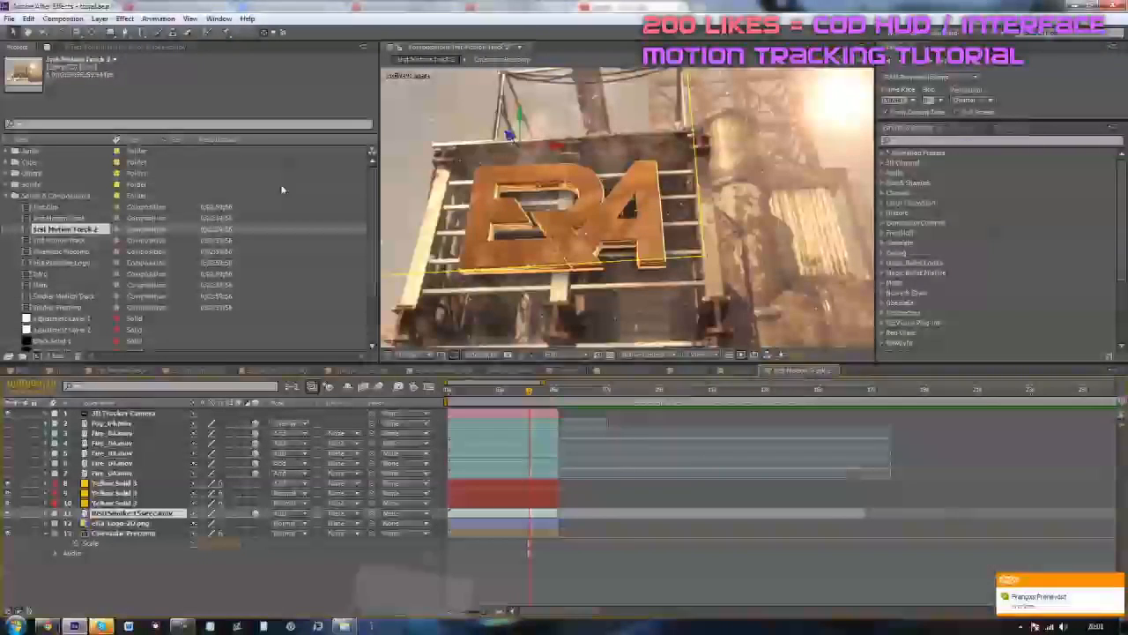
Step: Add Fire_04.mov, Fog_04.mov and the Real Smoke 15 seconds clip from the Others project folder to the timeline below the 3D Tracker Camera
left_click(7, 196)
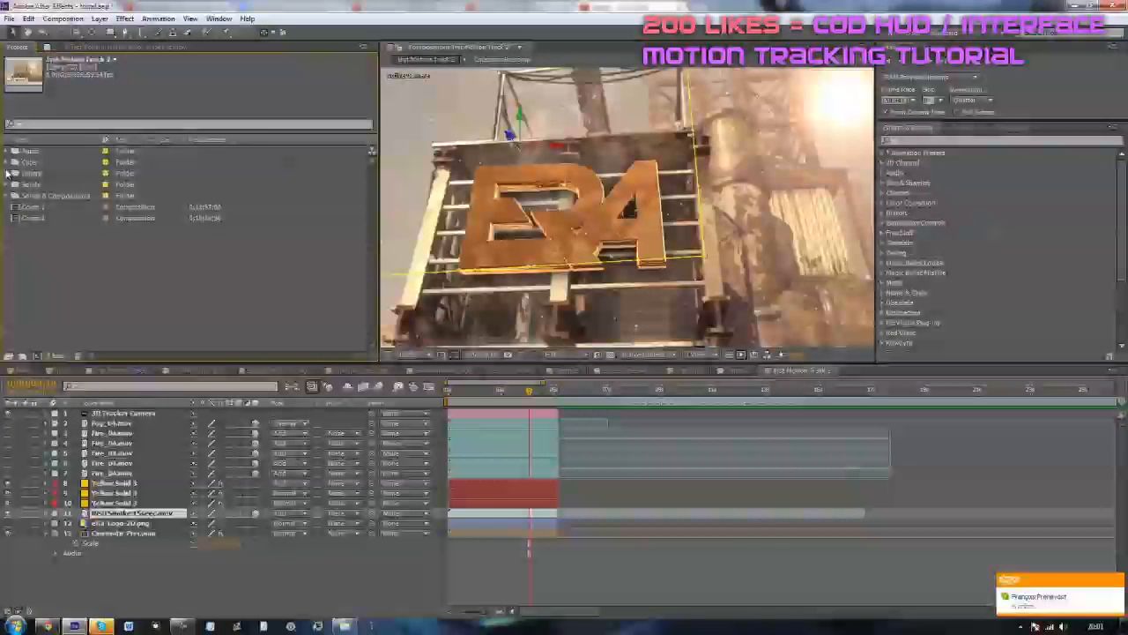
left_click(7, 174)
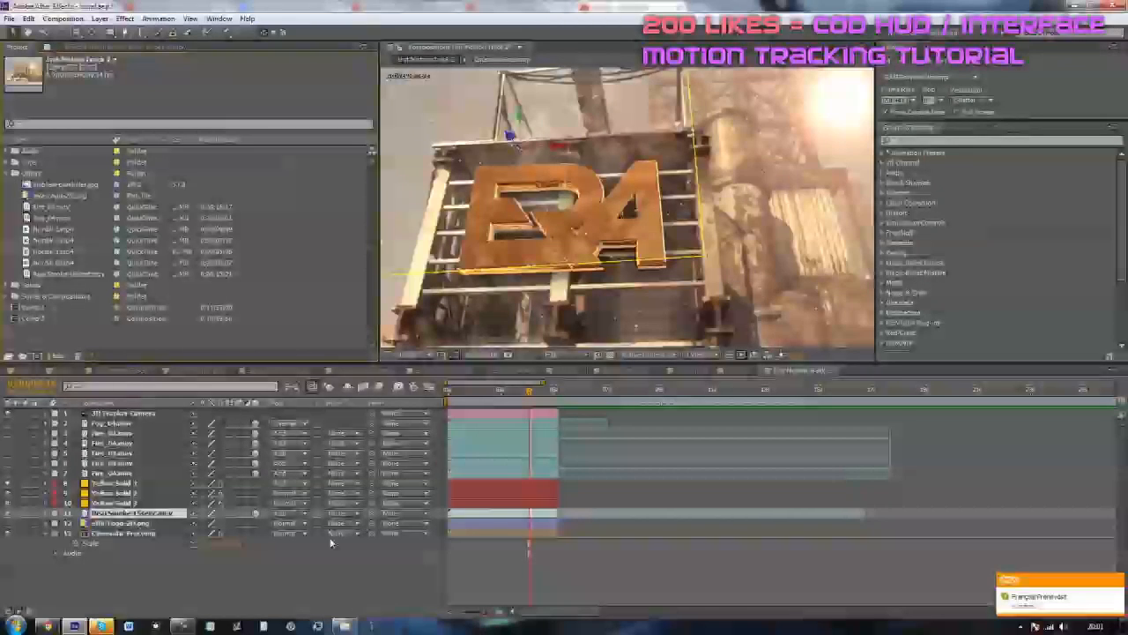
left_click(64, 219)
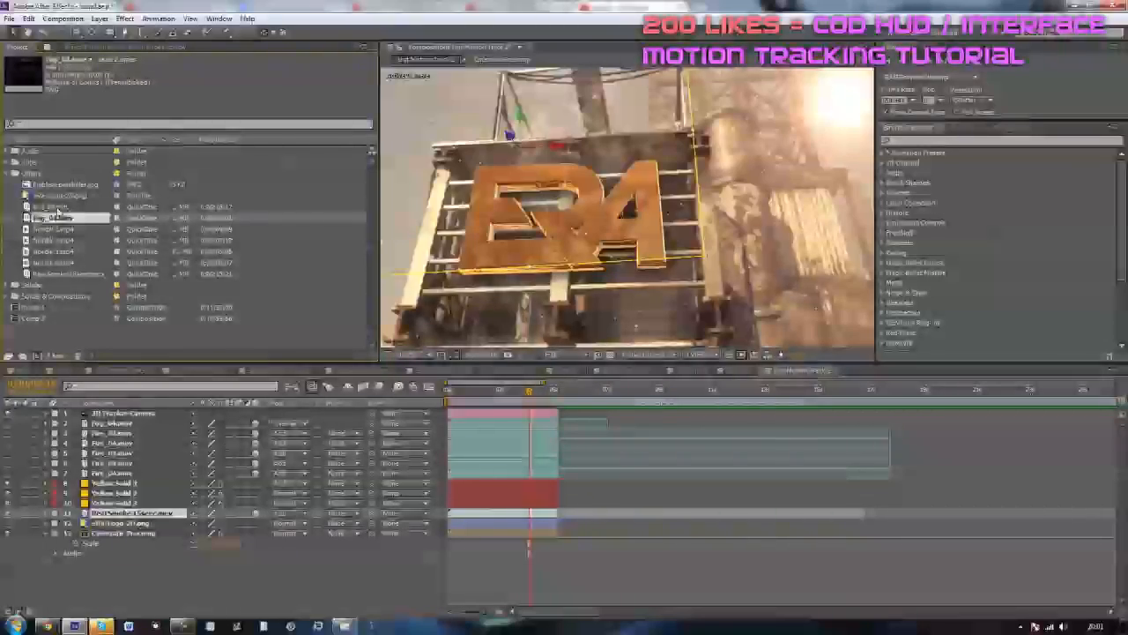
left_click(53, 206, "ctrl")
left_click(66, 273, "ctrl")
left_click_drag(66, 273, 139, 420)
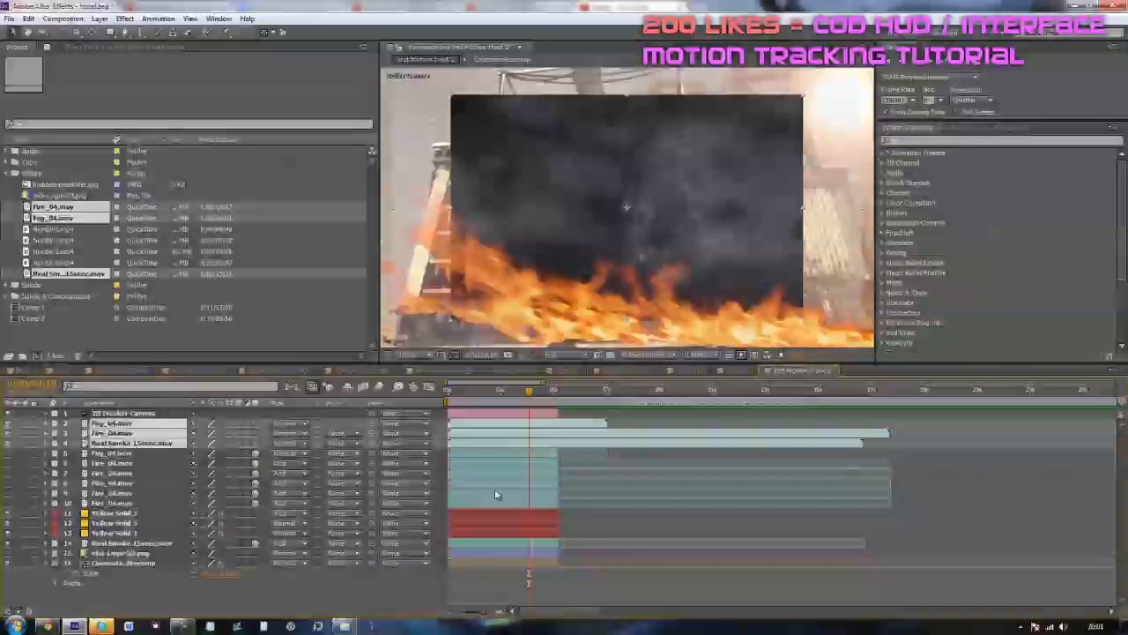
Step: Make the three newly added fog, fire and smoke clips 3D layers and scrub the timeline to check their tracking
left_click(917, 531)
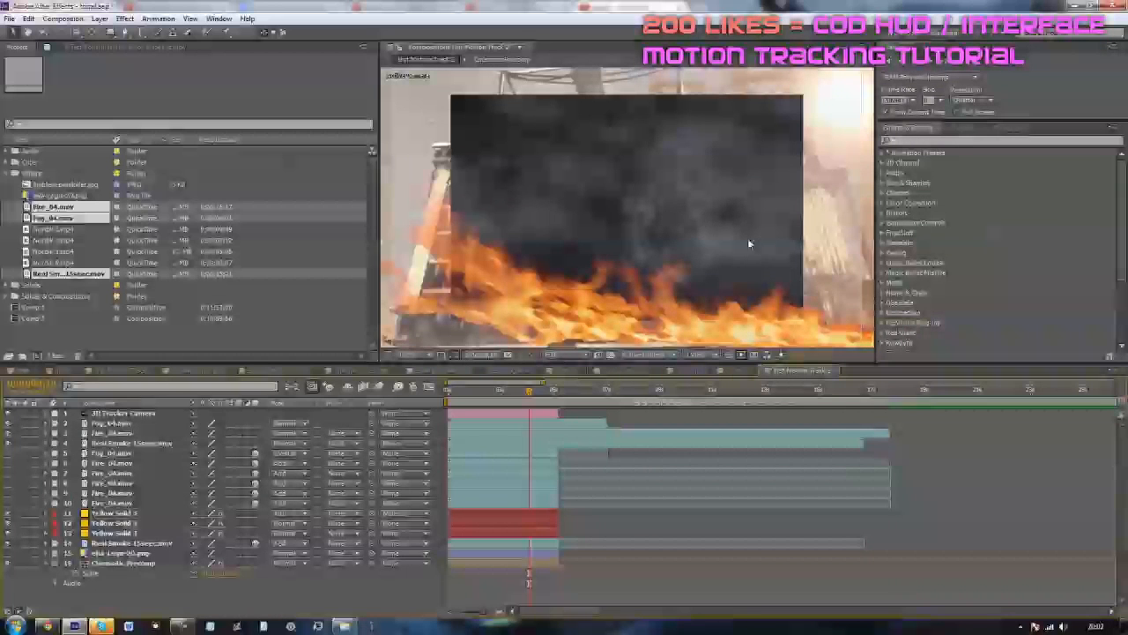
left_click(124, 415)
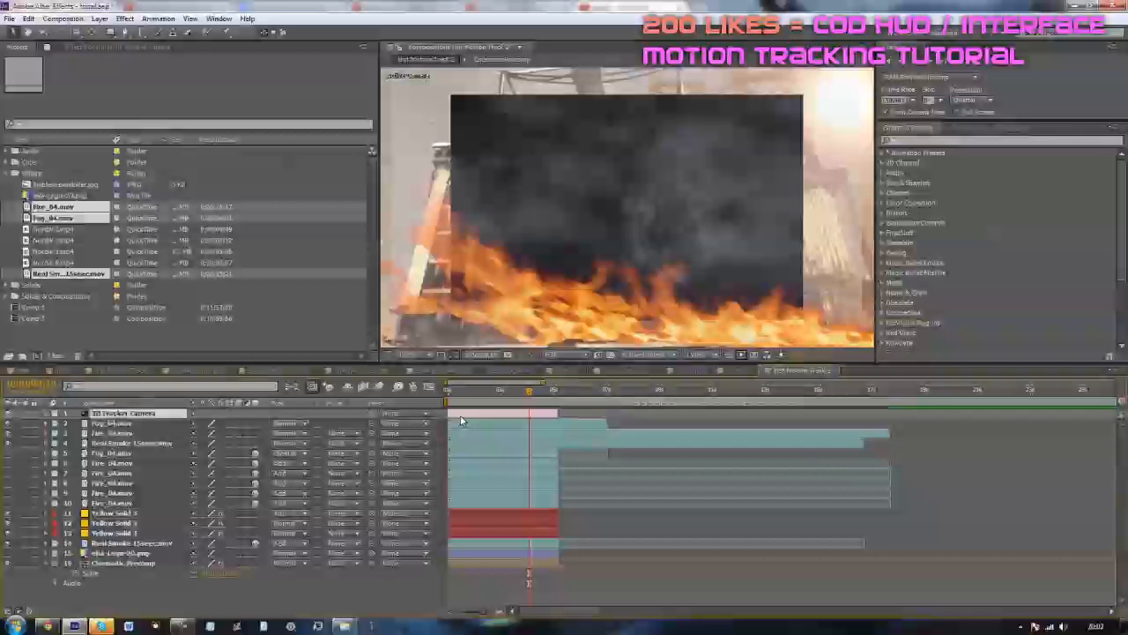
left_click(128, 425)
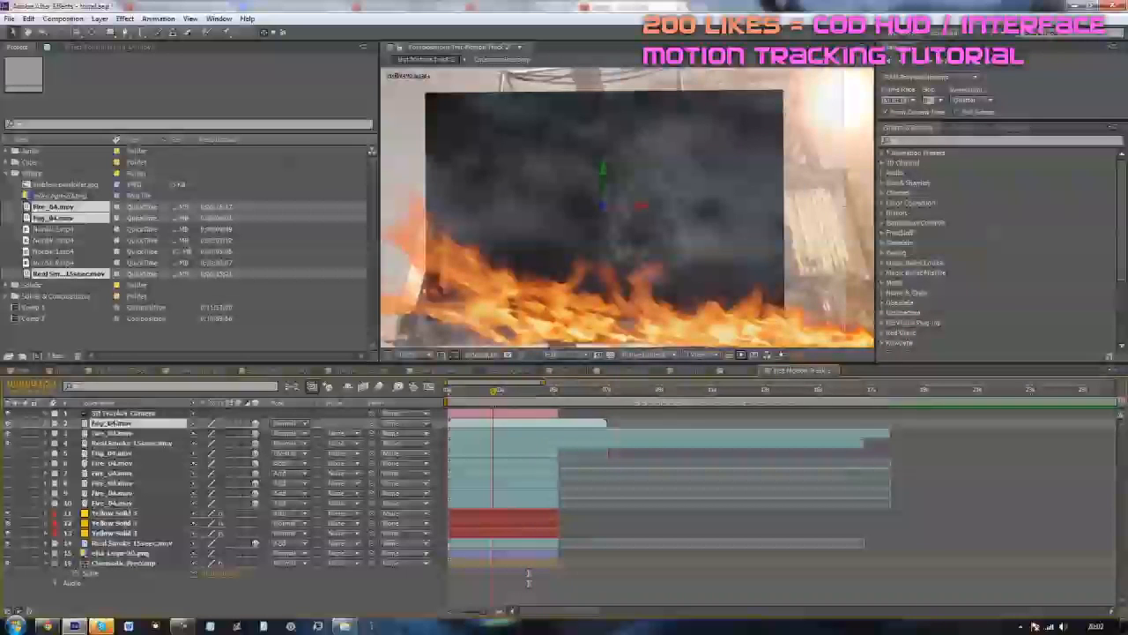
left_click_drag(484, 393, 515, 394)
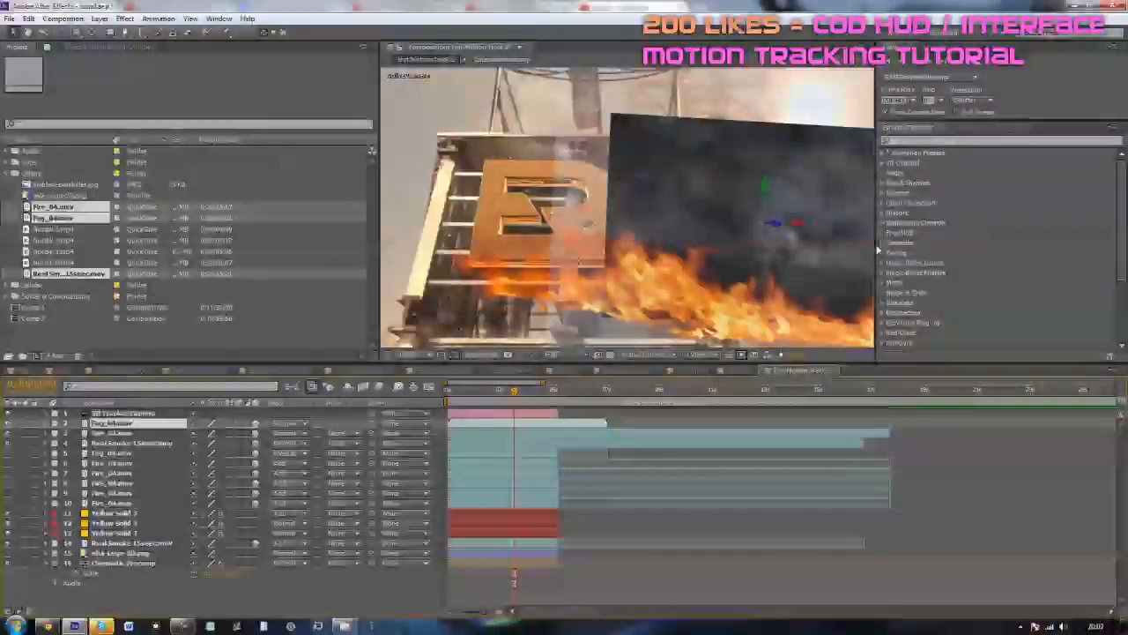
Step: Set the blending mode of the newly added Fire_04.mov layer to Add
left_click(8, 423)
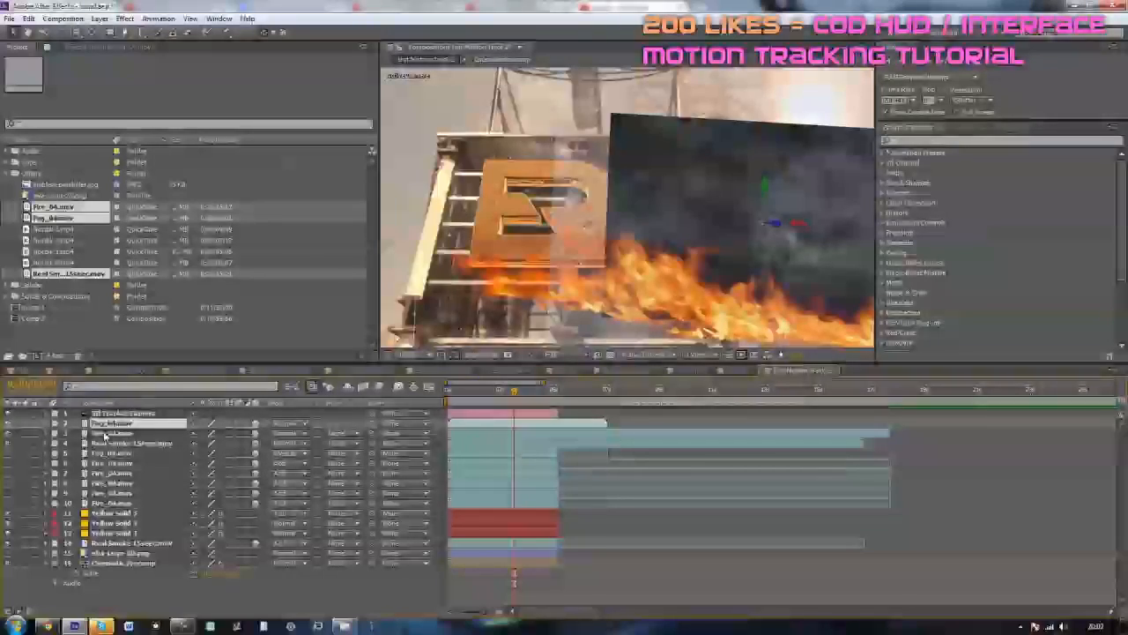
left_click(115, 433)
left_click(307, 434)
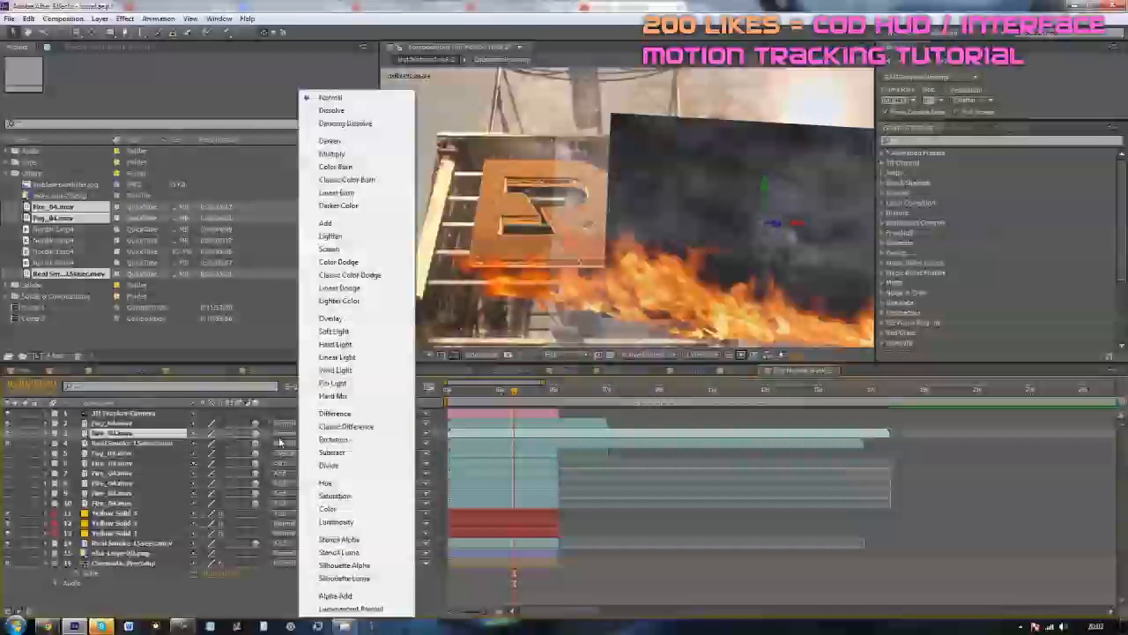
left_click(347, 226)
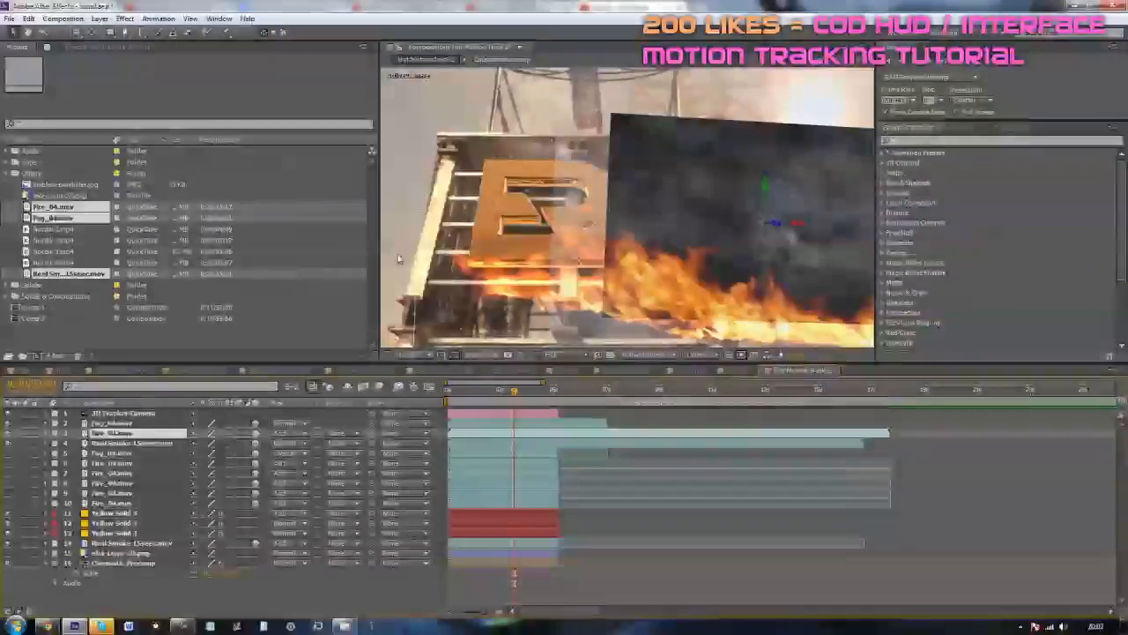
Step: Set the blending mode of the newly added Real Smoke 15 seconds layer to Add and check an earlier frame
left_click(148, 444)
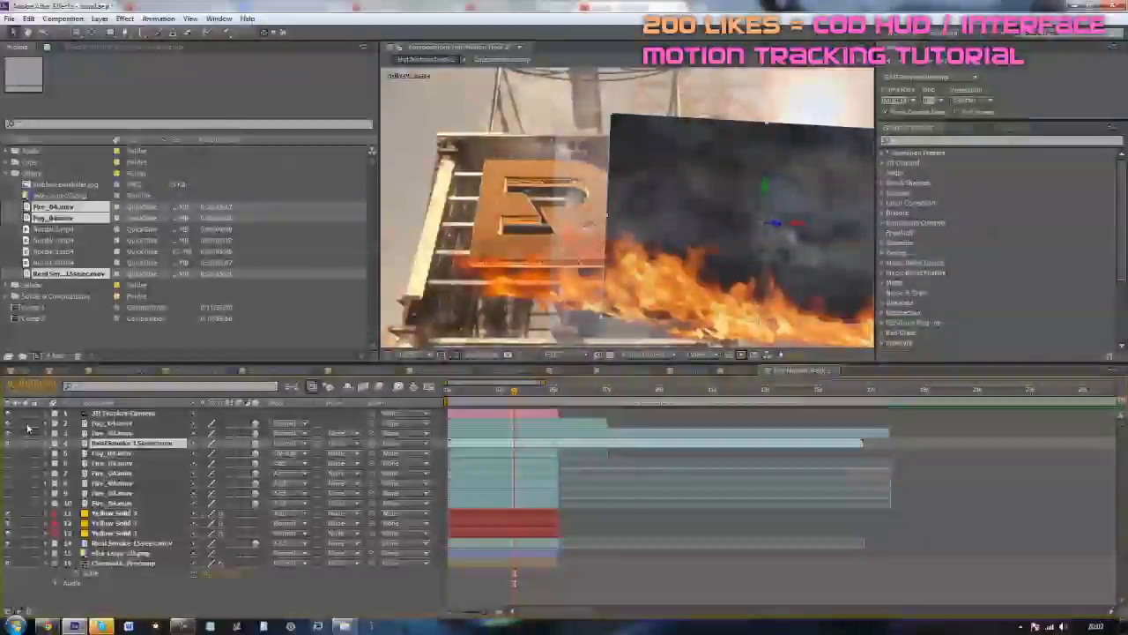
left_click(280, 445)
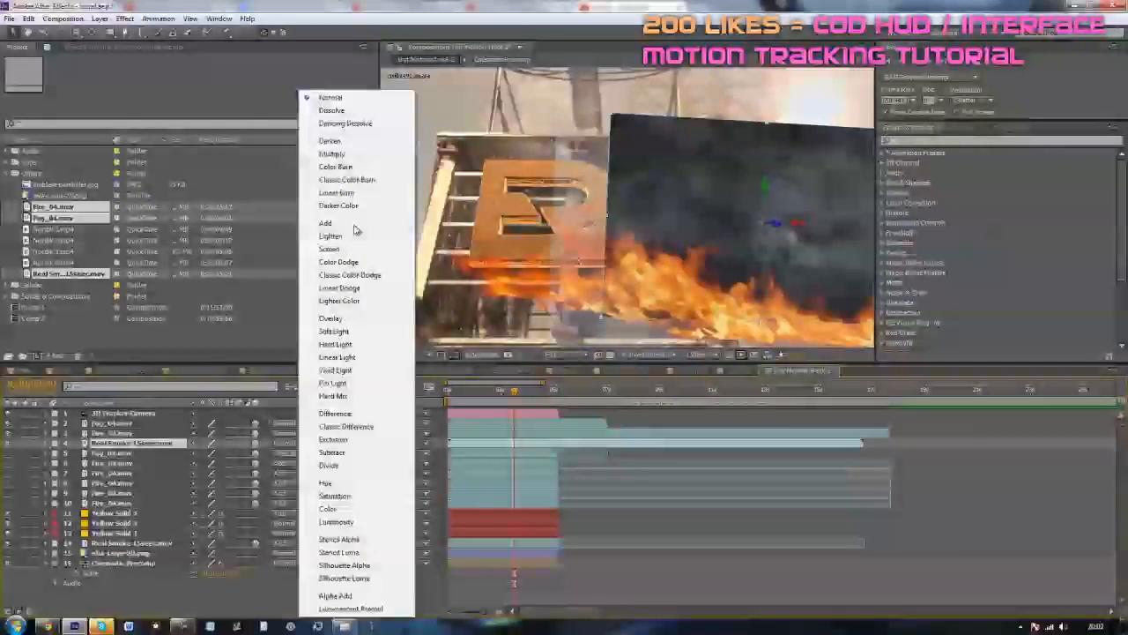
left_click(355, 230)
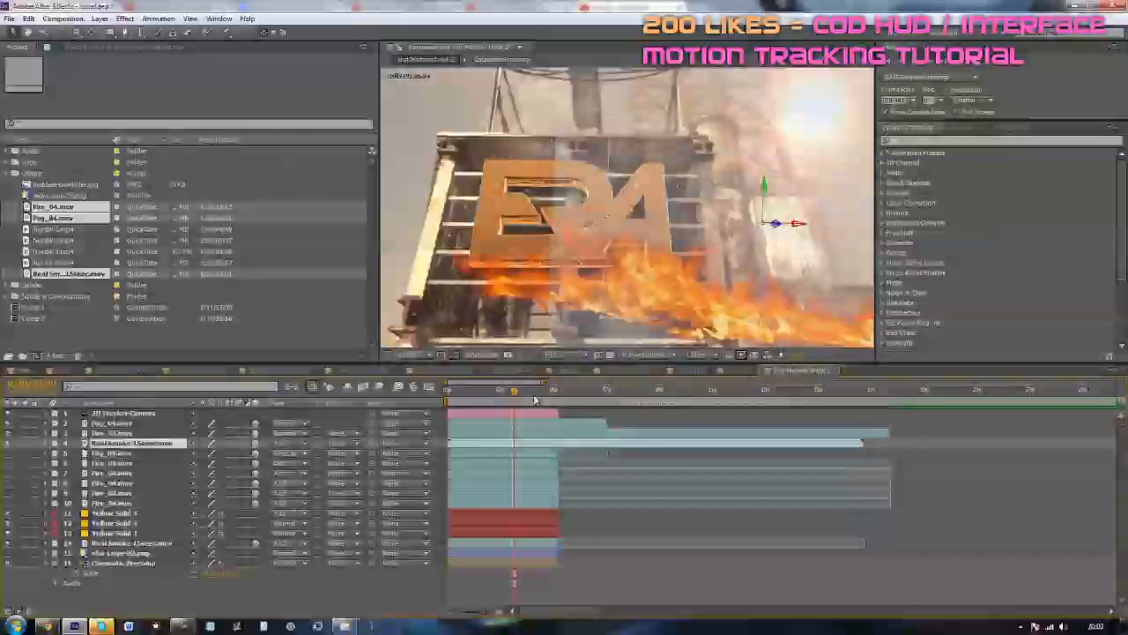
left_click(498, 388)
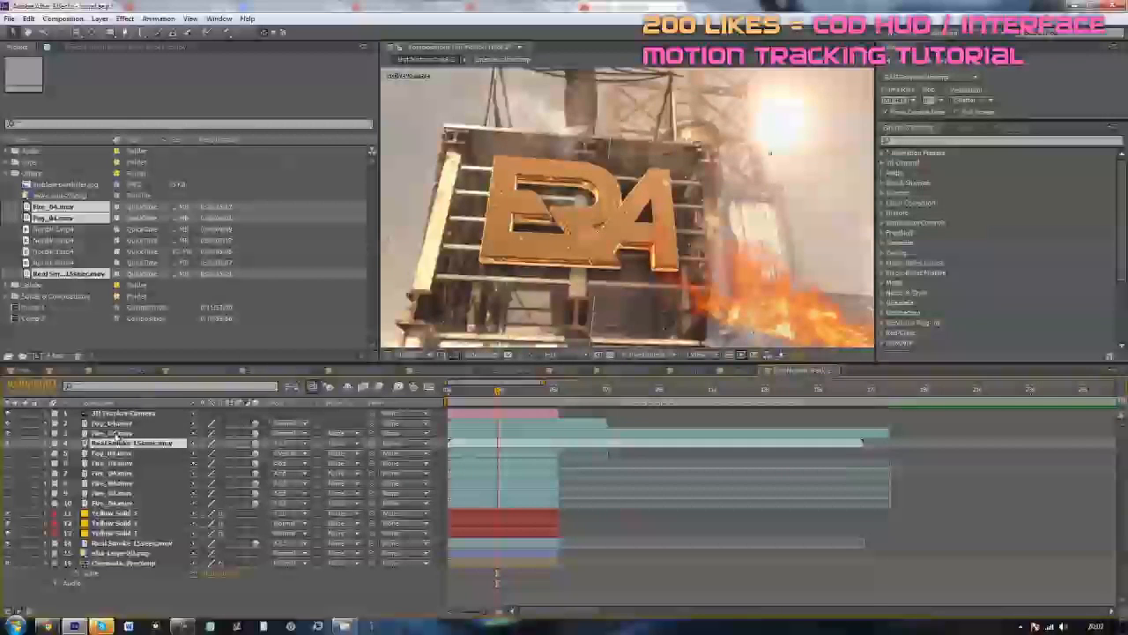
Step: Push the new Fog_04.mov, Fire_04.mov and Real Smoke layers back together in depth toward the ERA logo and check a later frame
left_click(134, 424, "shift")
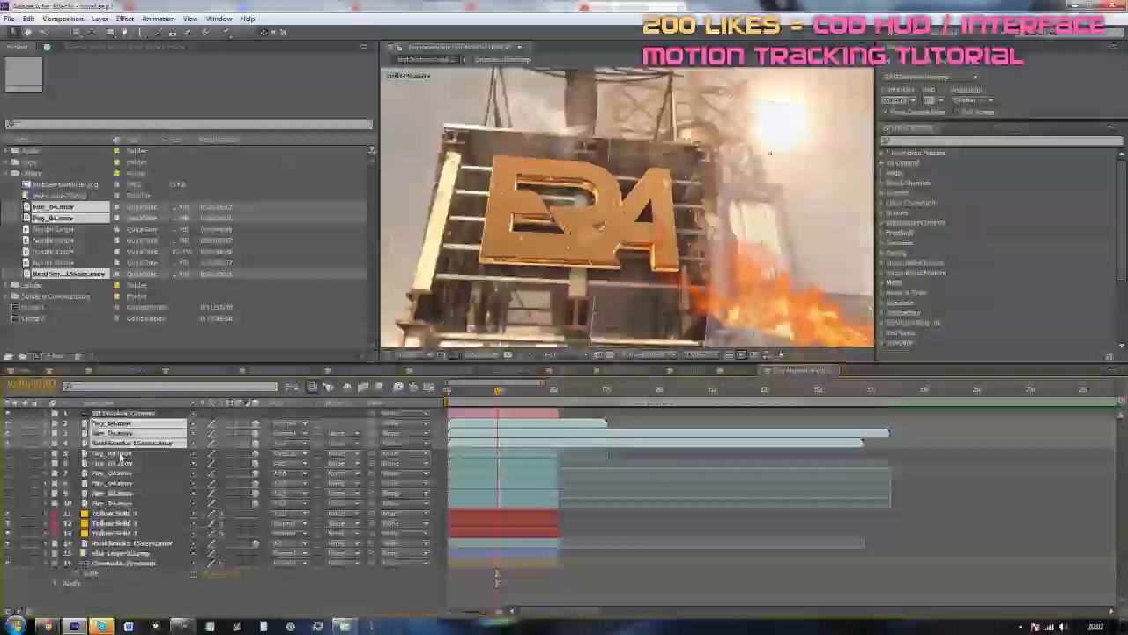
key("t")
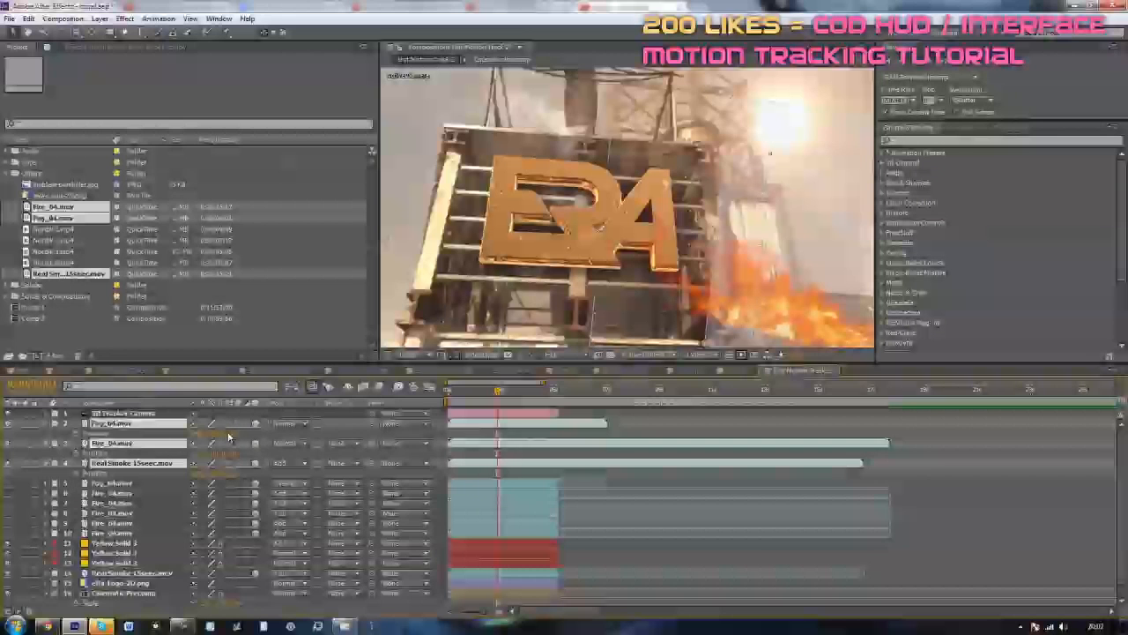
left_click_drag(231, 434, 953, 386)
left_click_drag(503, 392, 532, 390)
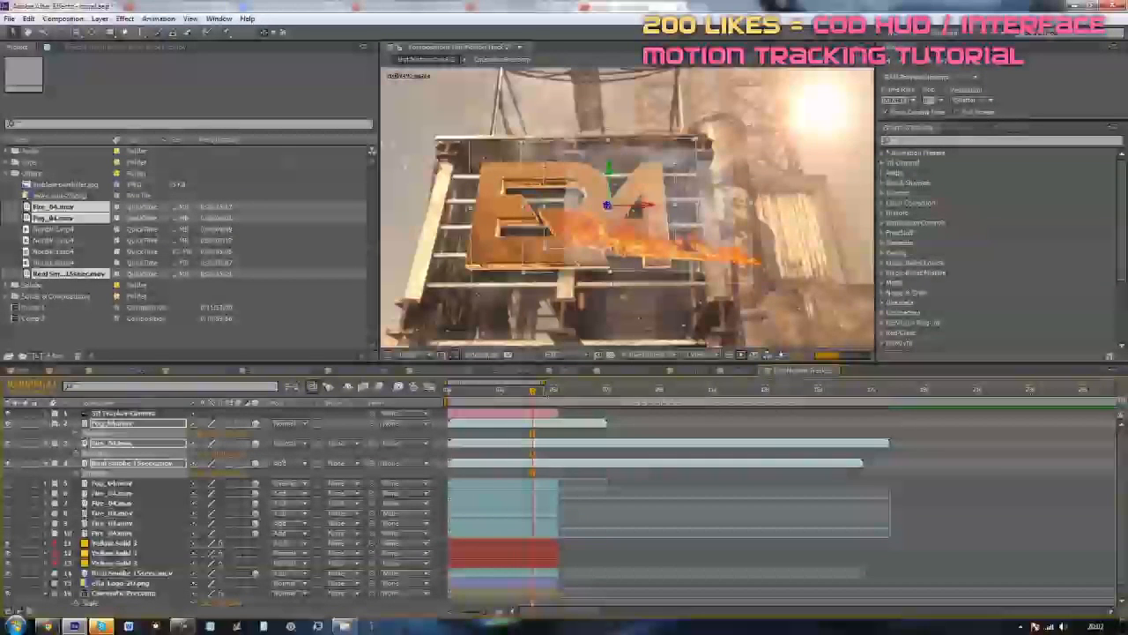
Step: Reselect the three new fog, fire and smoke layers and fine-tune their shared depth position at the ERA logo
left_click(295, 444)
left_click(246, 443)
left_click(139, 427)
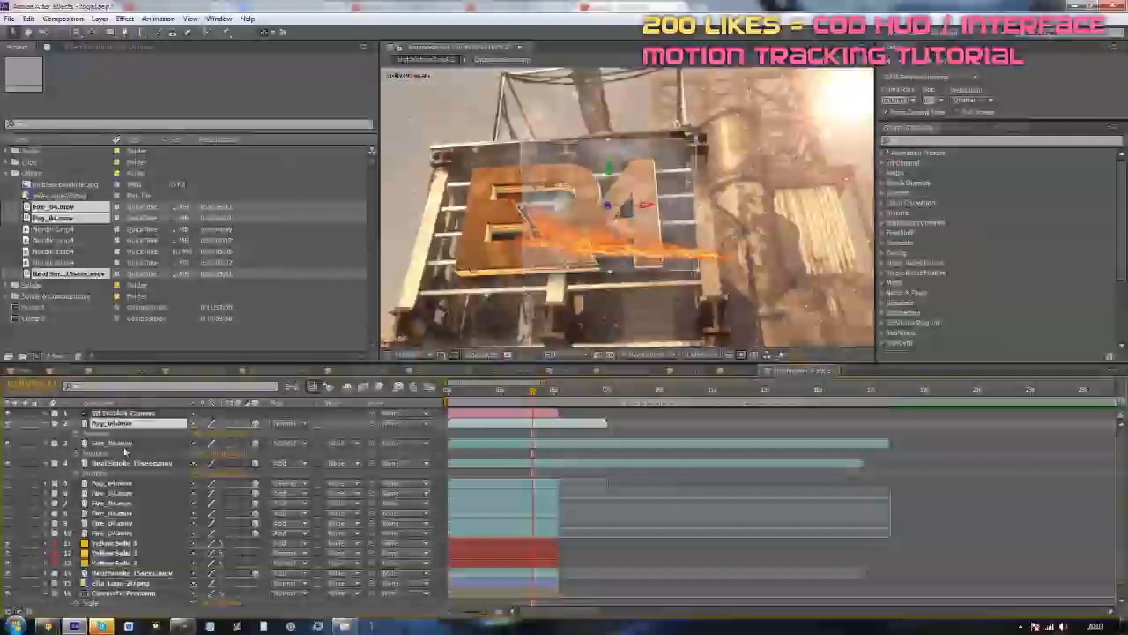
left_click(118, 465, "shift")
left_click_drag(239, 474, 856, 472)
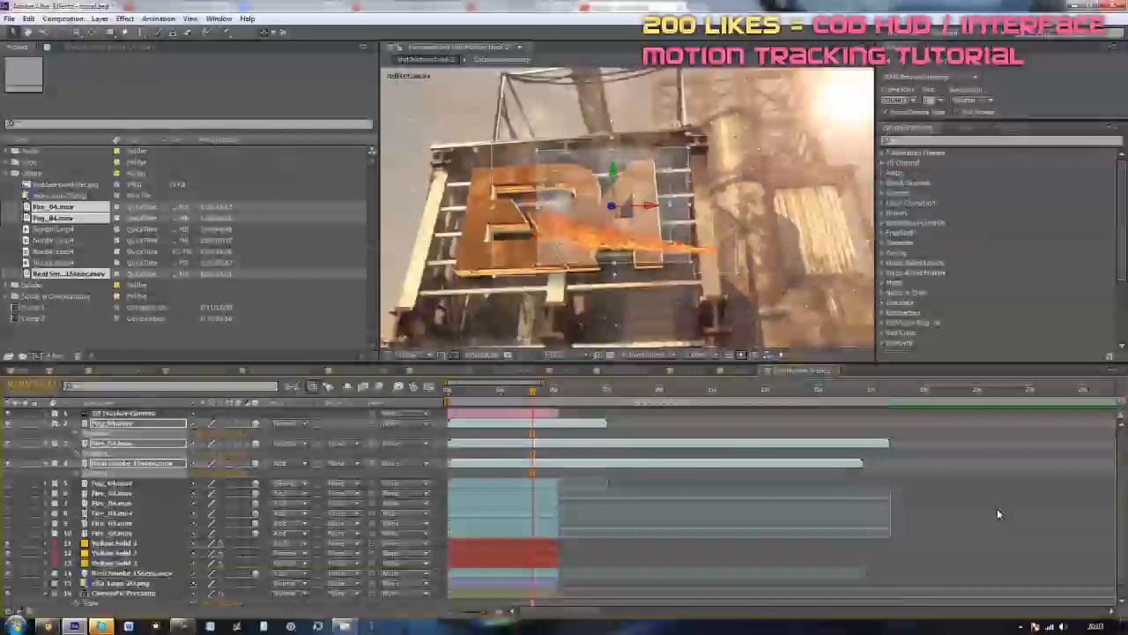
left_click(997, 514)
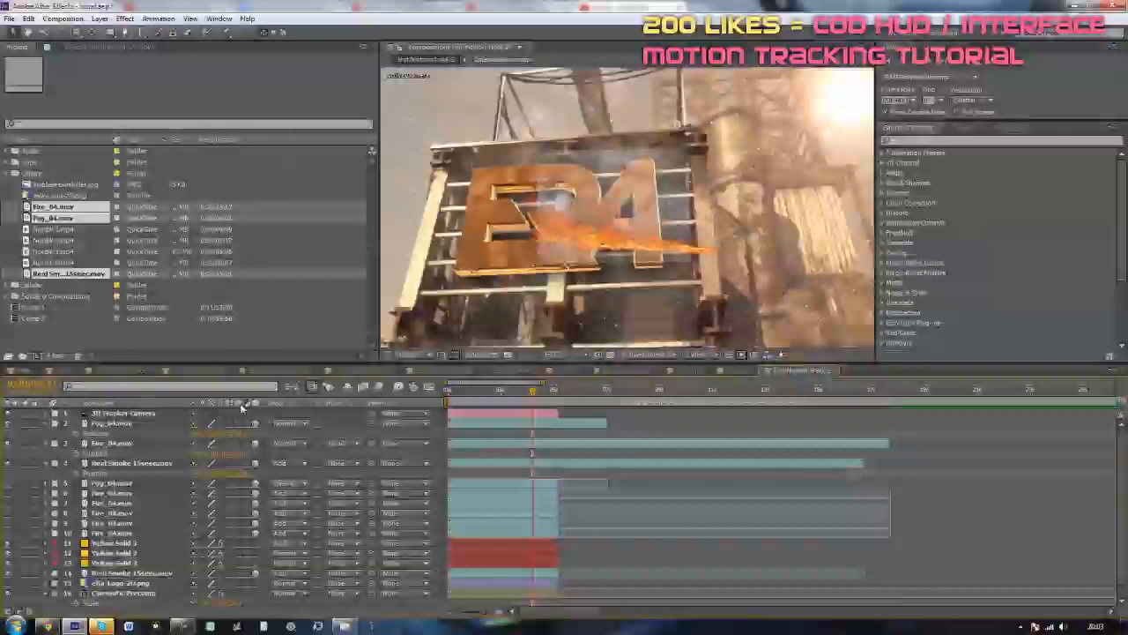
Step: Set the new Fire_04.mov layer's blending mode to Add, comparing it once with Normal
left_click(291, 445)
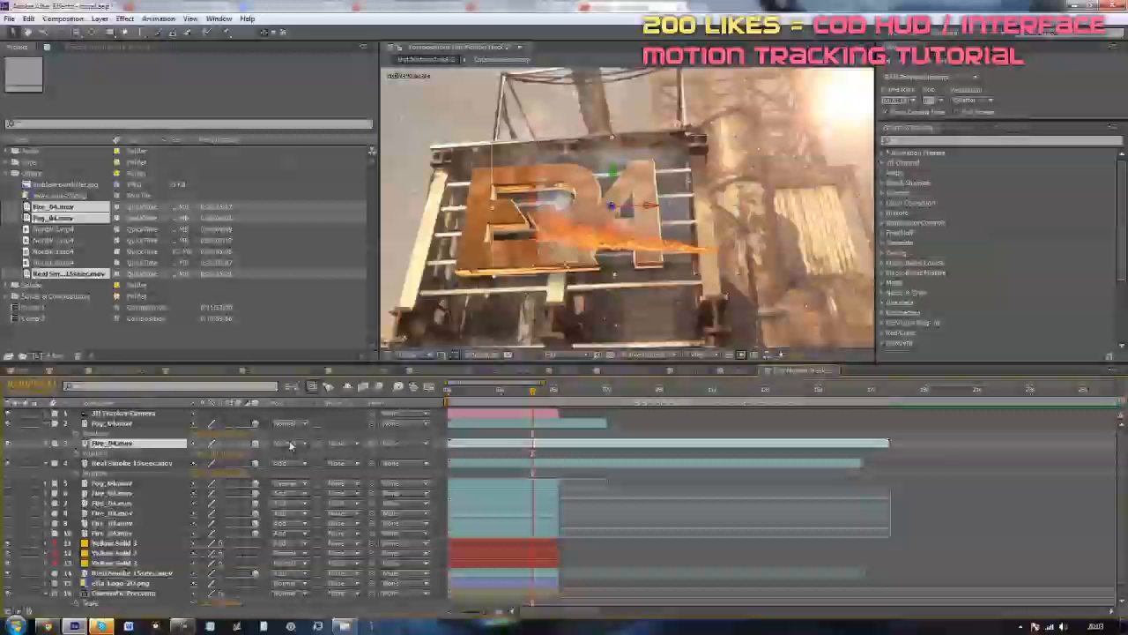
left_click(290, 443)
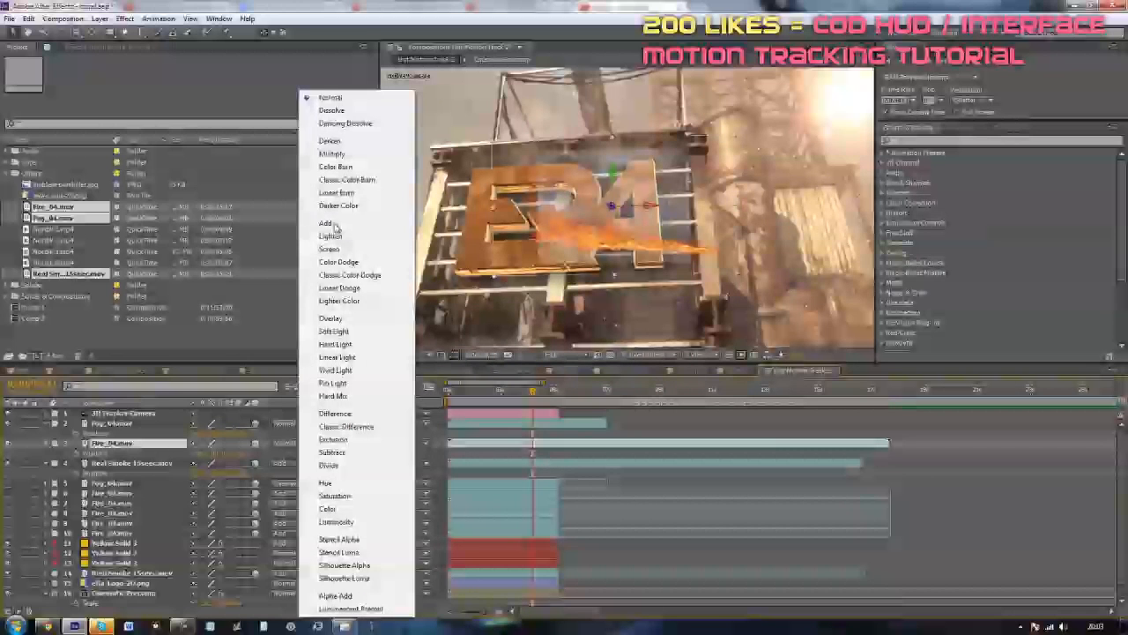
left_click(328, 224)
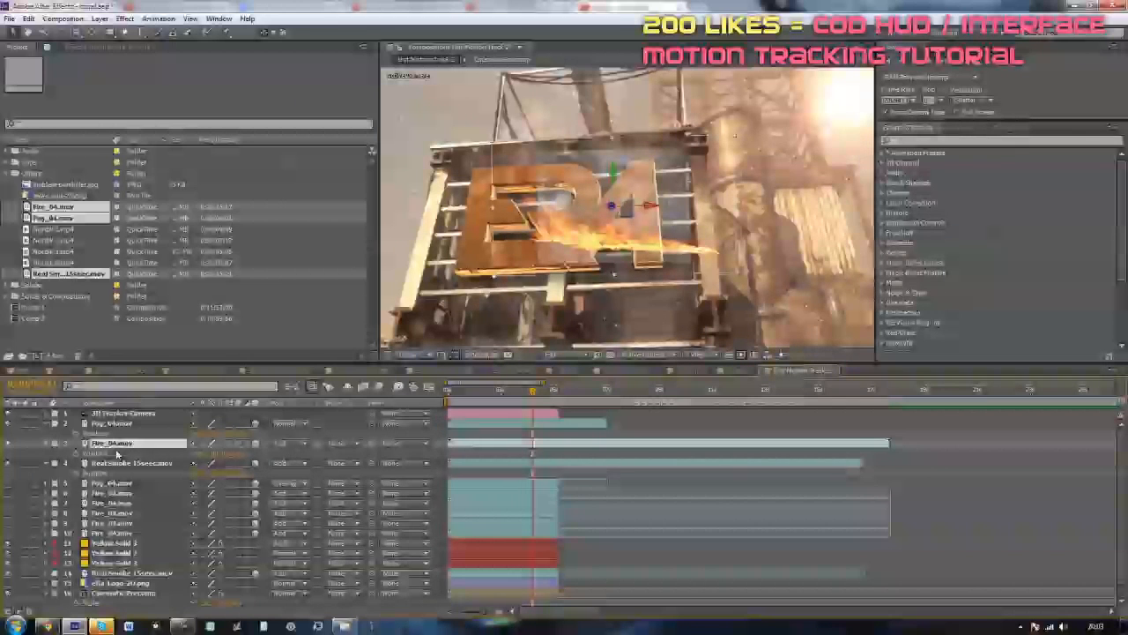
left_click(287, 442)
left_click(328, 97)
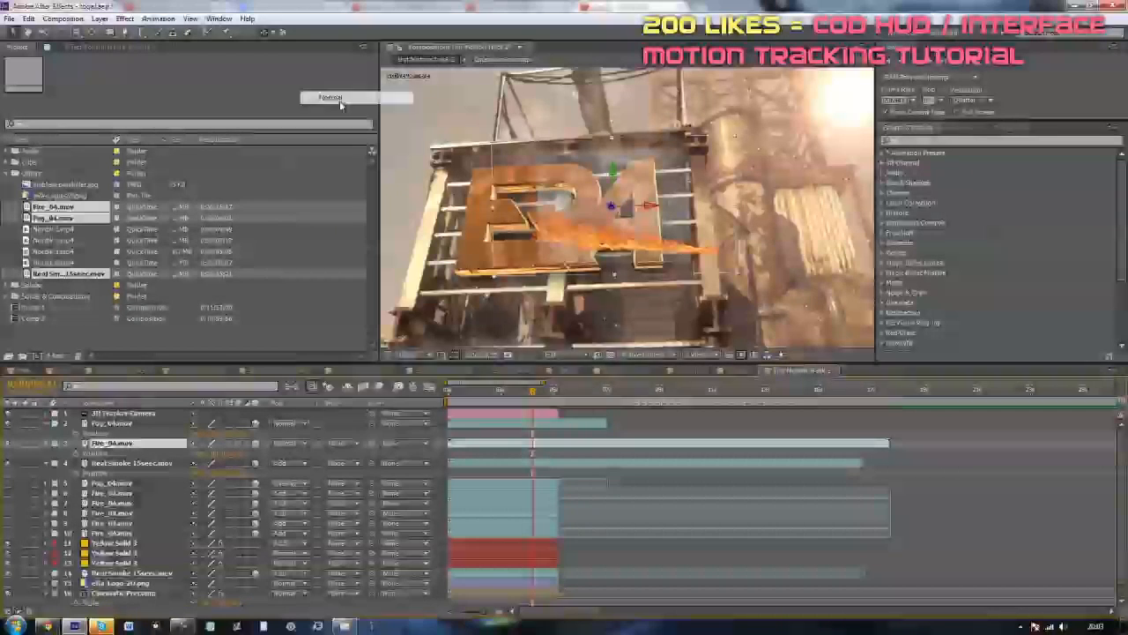
left_click(297, 445)
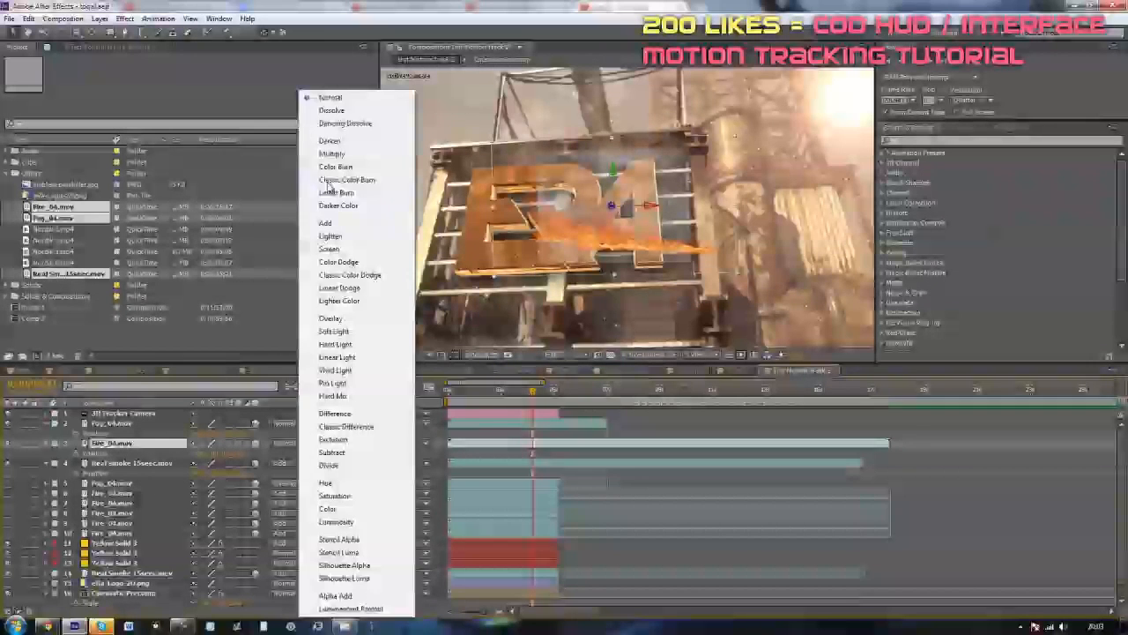
left_click(328, 224)
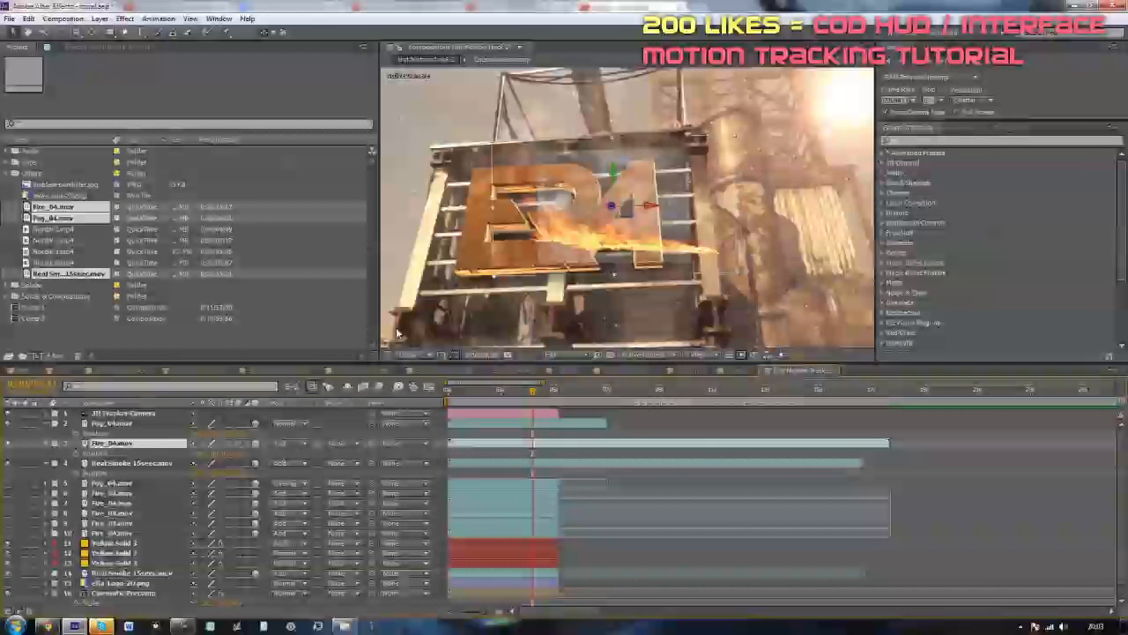
Step: Reveal the top Fog_04.mov layer's scale and rotation, enlarge the fog and move it to cover the panel behind the logo
left_click(150, 425)
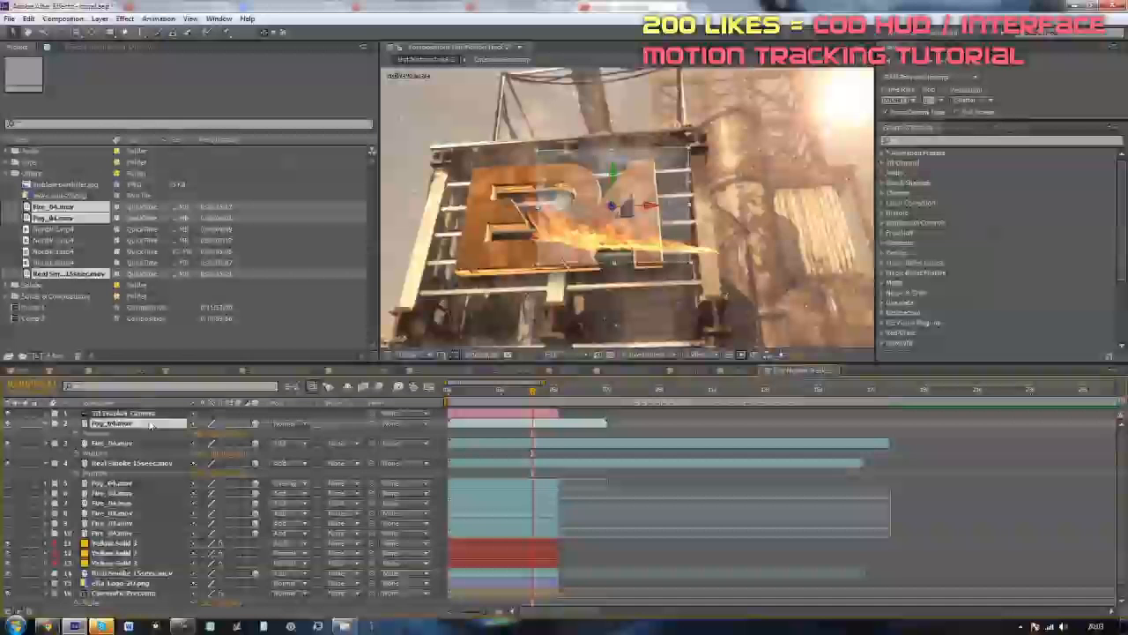
key("shift+s")
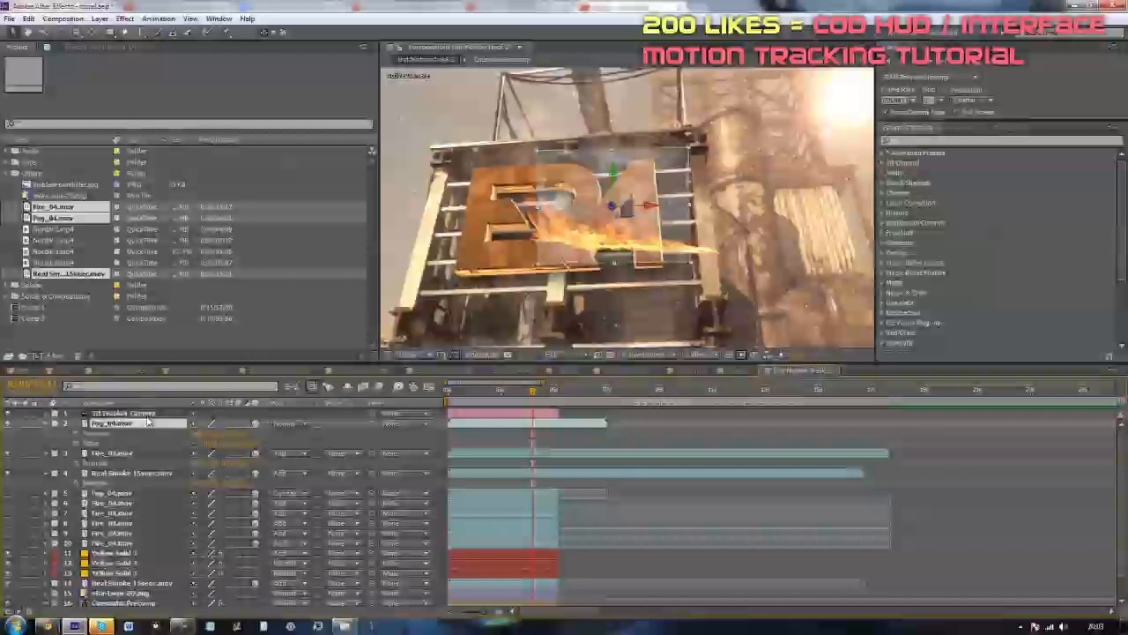
key("shift+r")
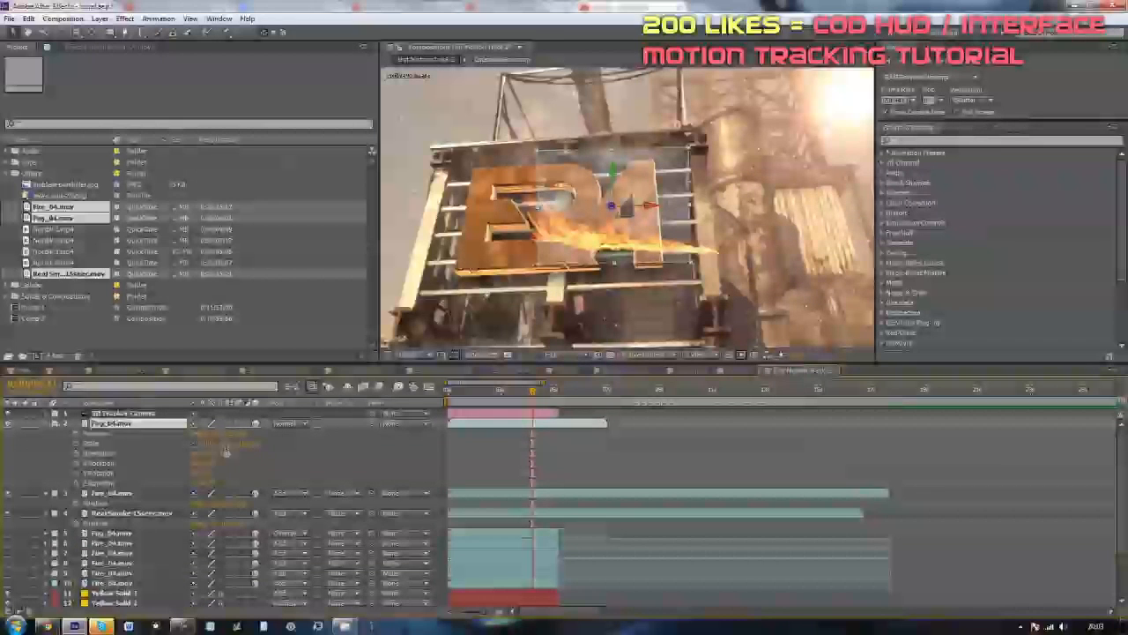
left_click_drag(208, 444, 246, 468)
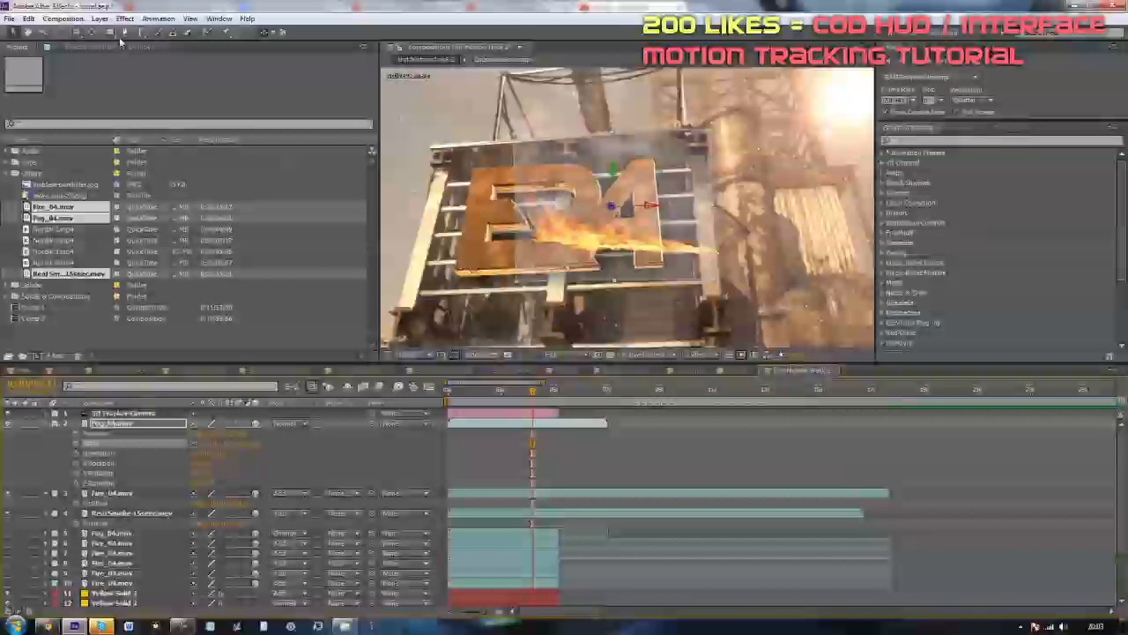
left_click_drag(653, 207, 584, 208)
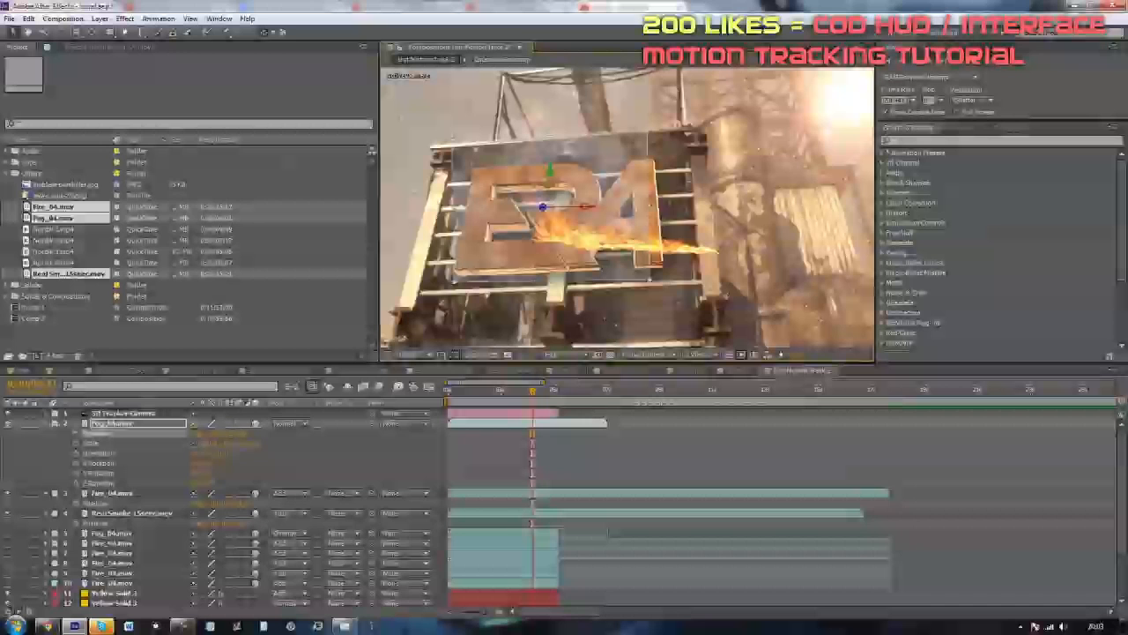
left_click_drag(215, 443, 230, 442)
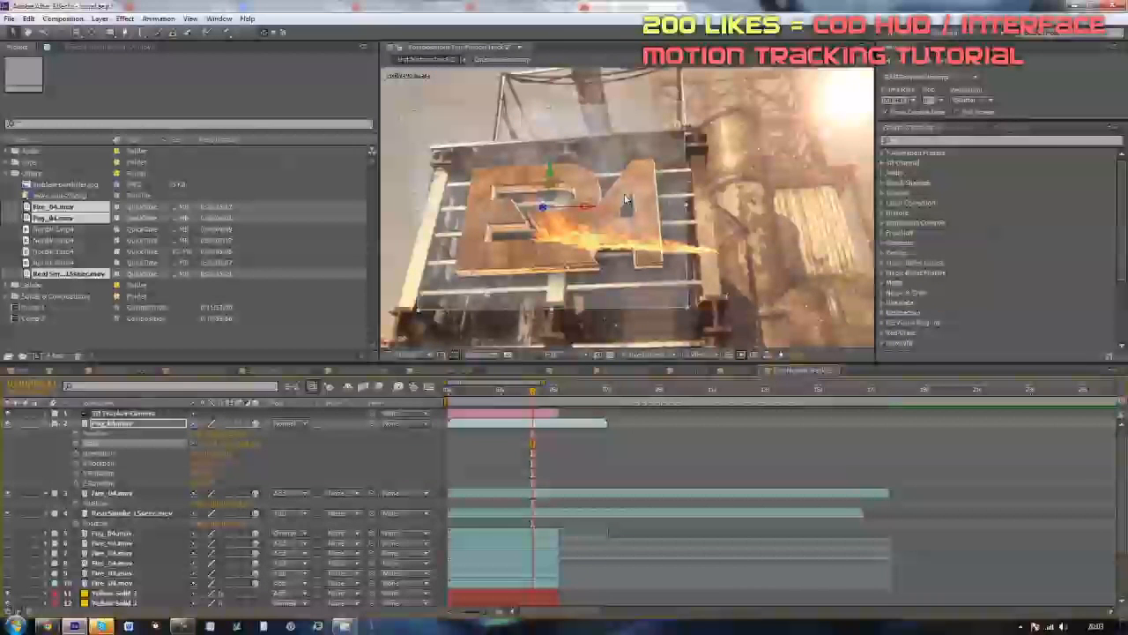
mouse_move(547, 179)
left_mouse_down()
mouse_move(546, 207)
mouse_move(547, 189)
left_mouse_up()
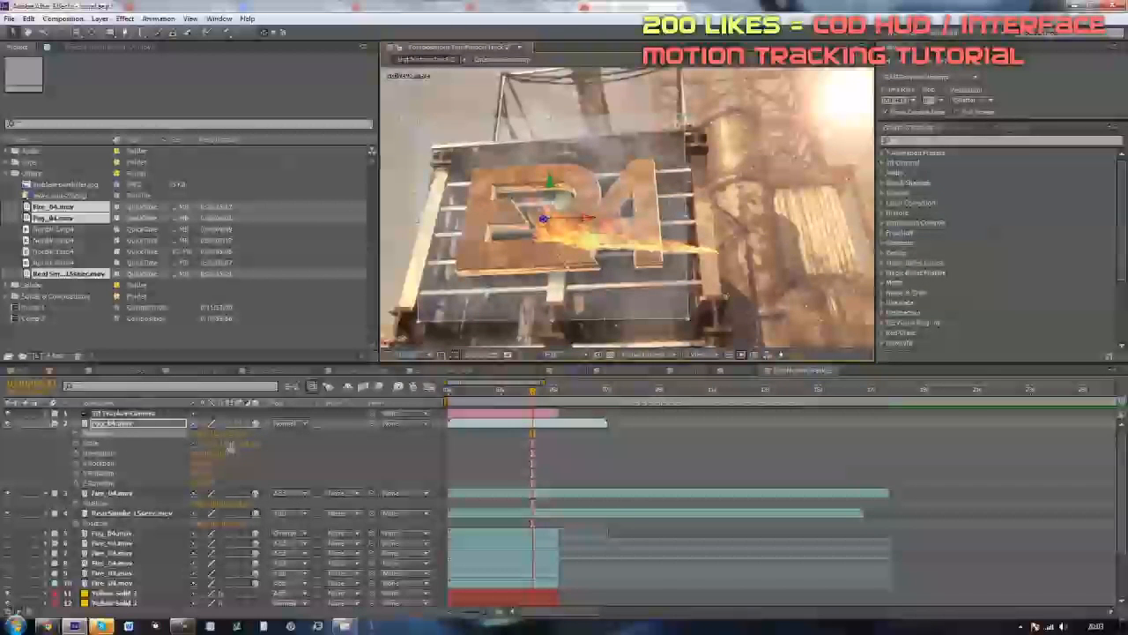
Step: Rotate the top Fog_04.mov layer to follow the tilt of the logo's panel and shift it slightly down over the panel
left_click_drag(212, 463, 229, 434)
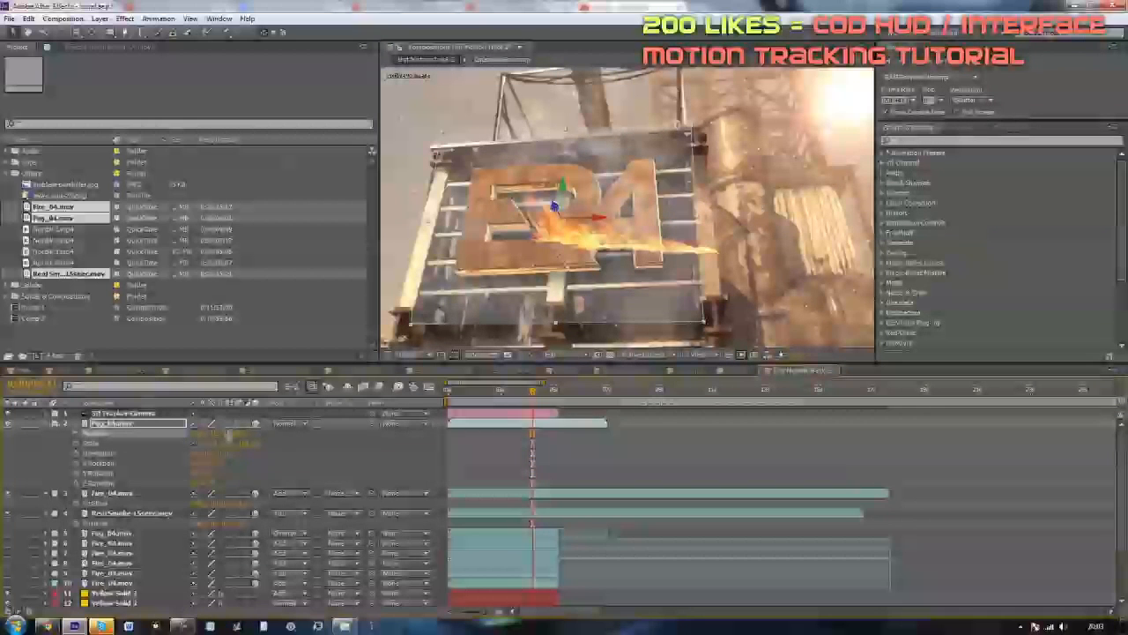
left_click_drag(209, 474, 208, 484)
key("ctrl+z")
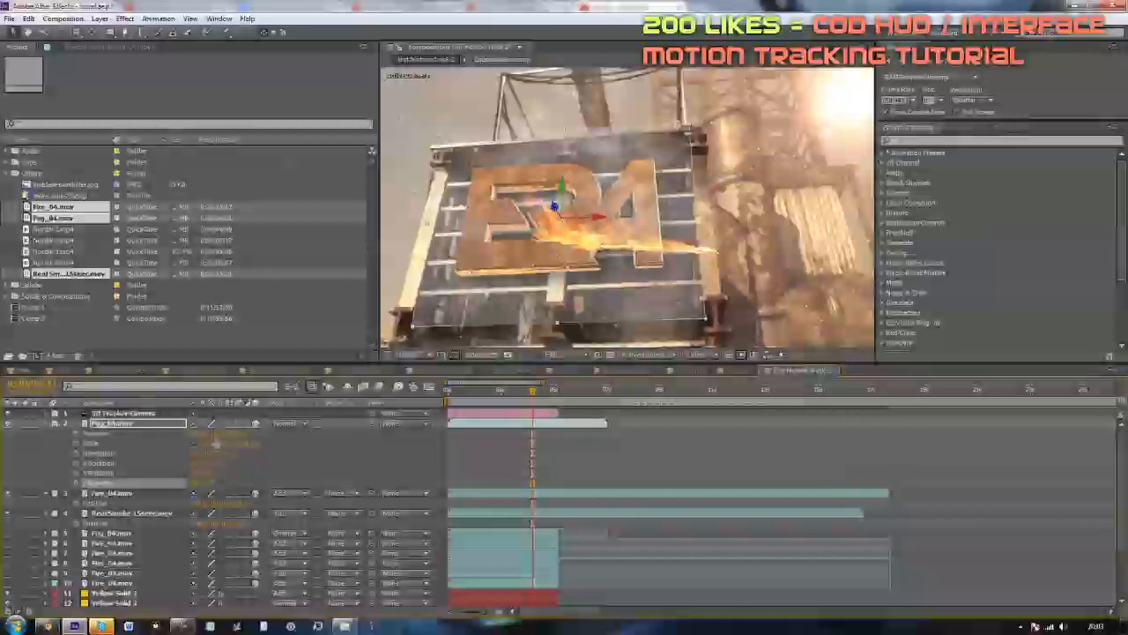
left_click_drag(219, 434, 279, 425)
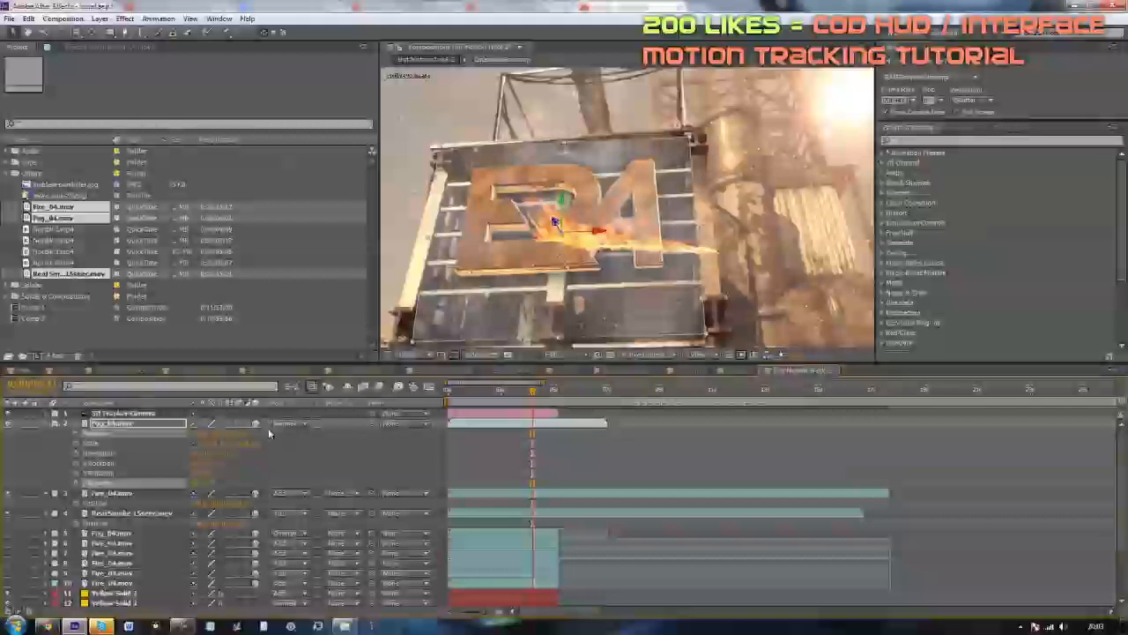
left_click(1017, 476)
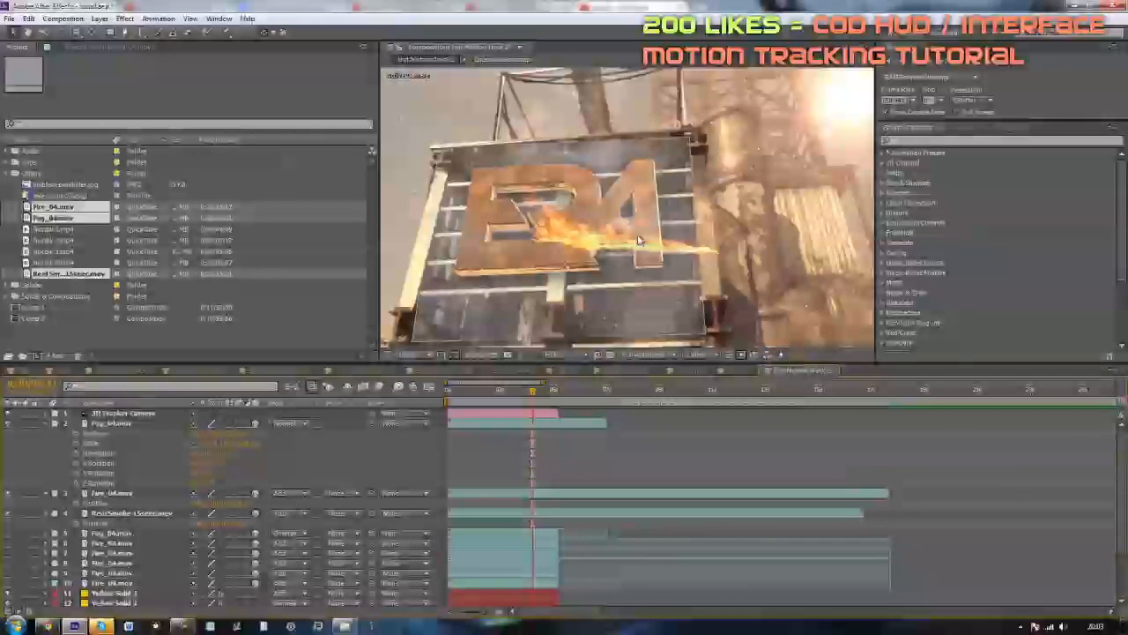
scroll(814, 297, "down", 2)
scroll(776, 301, "up", 1)
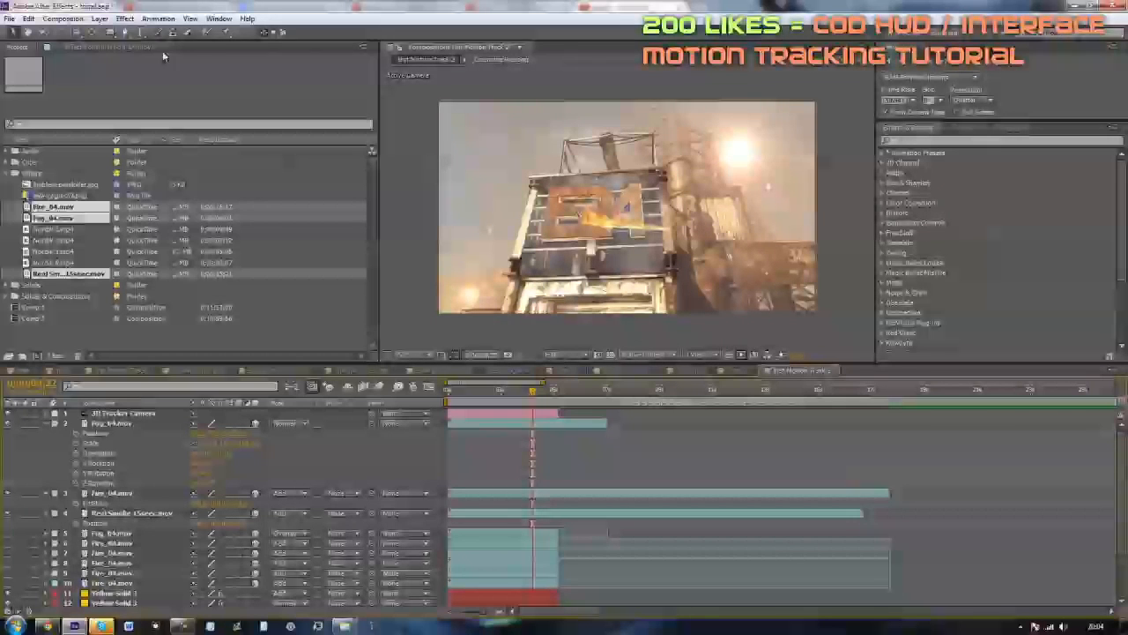
scroll(559, 192, "up", 1)
left_click(125, 34)
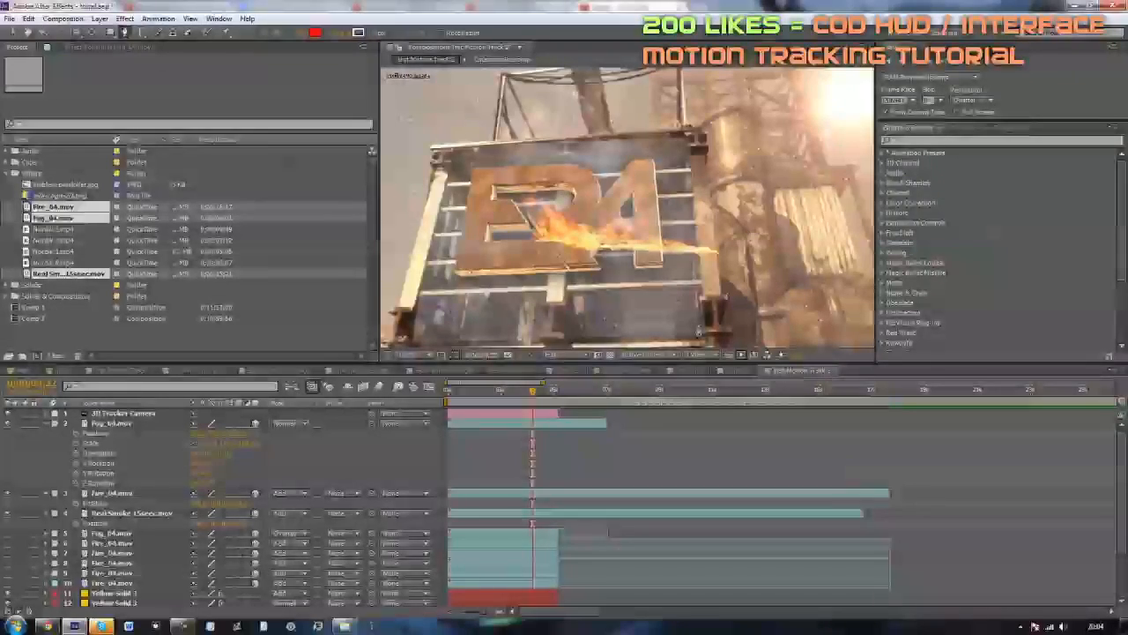
left_click(700, 331)
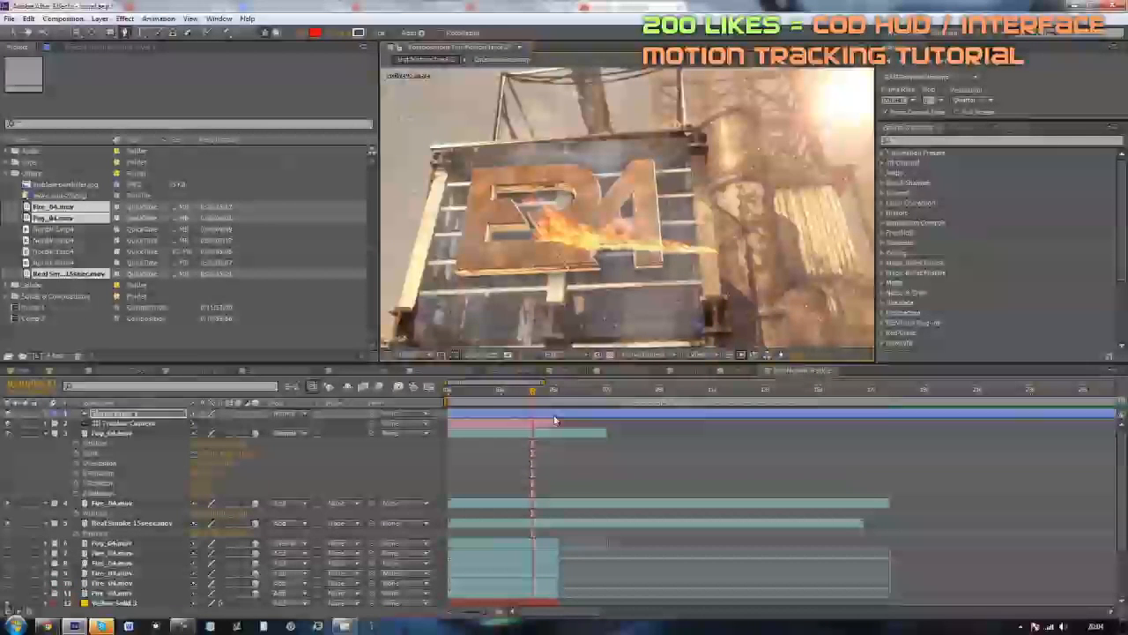
key("Delete")
Step: Add a new mask around the whole top Fog_04.mov layer and increase its Mask Feather to soften the fog's edges
left_click(348, 425)
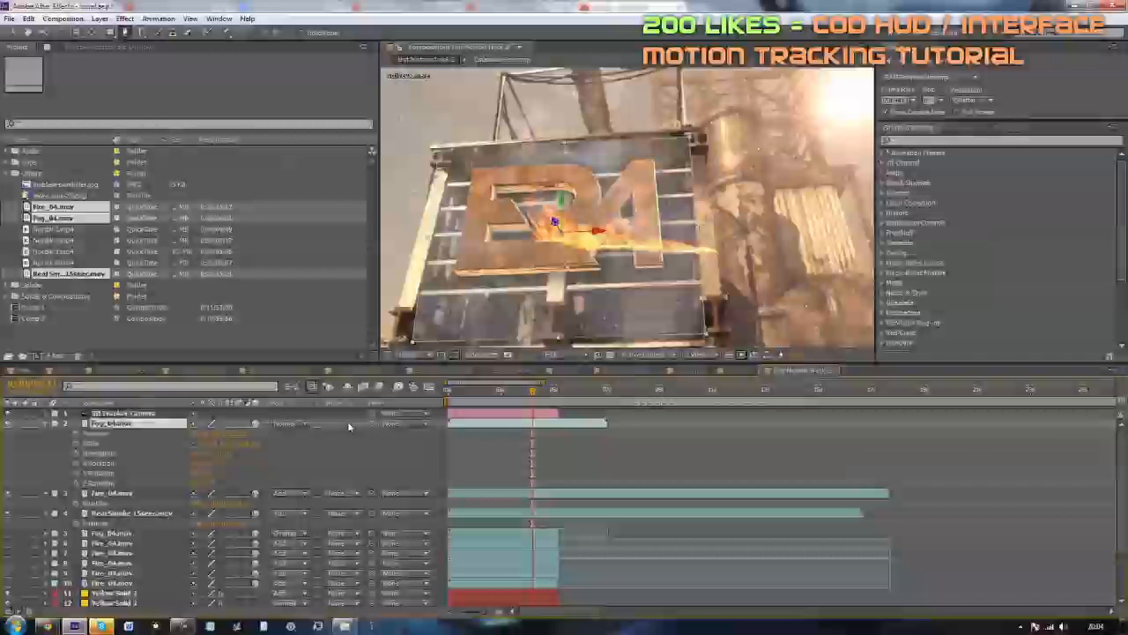
right_click(467, 428)
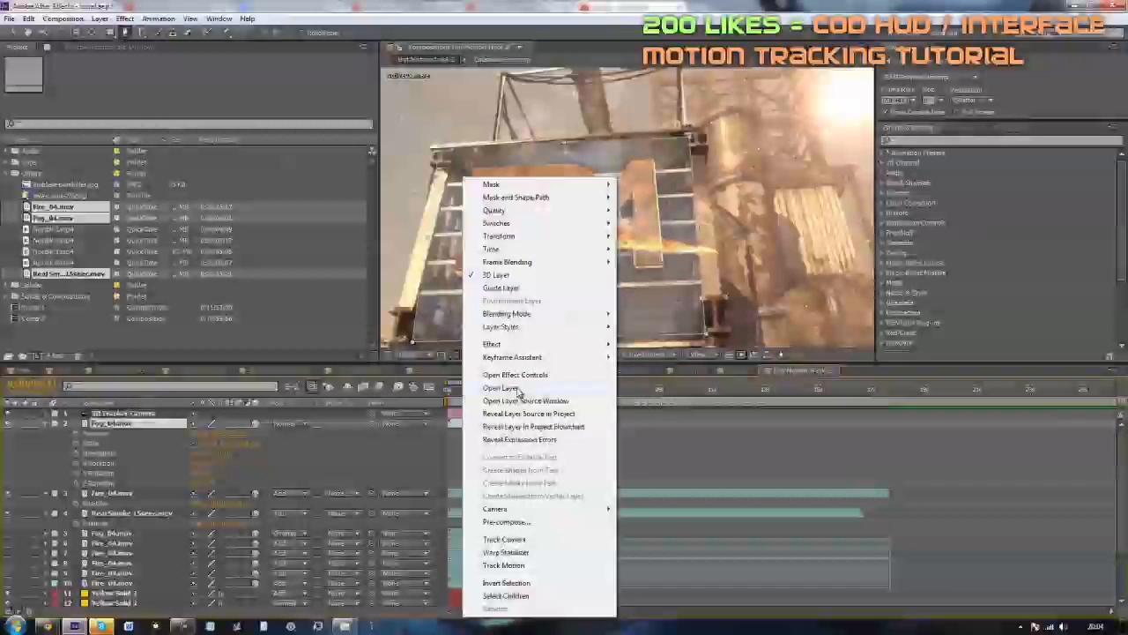
mouse_move(500, 185)
left_click(649, 184)
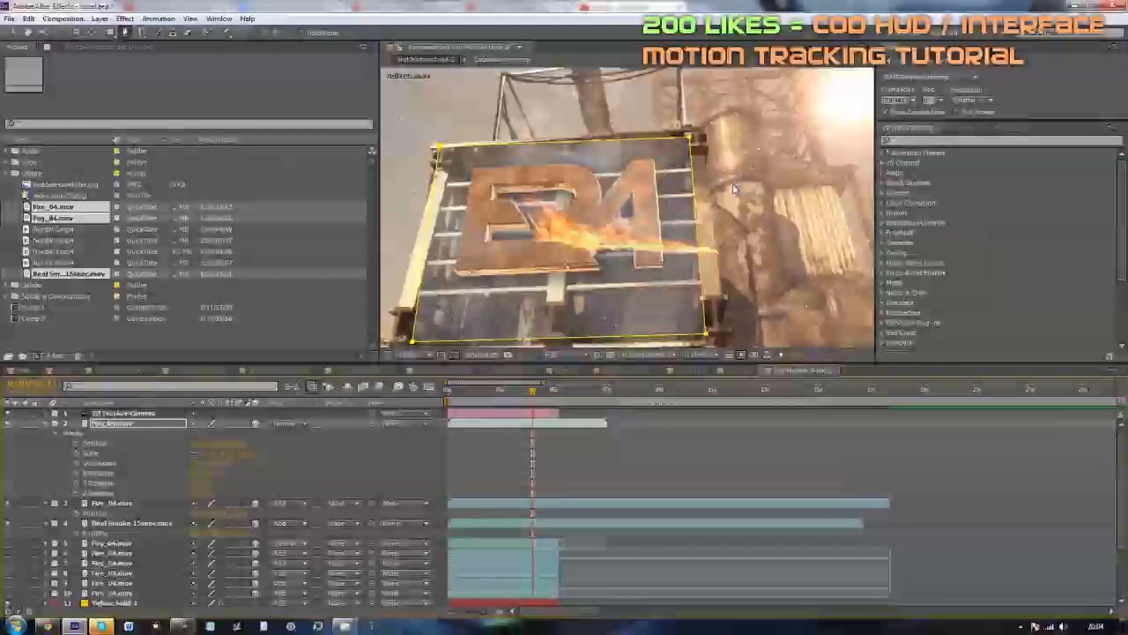
left_click(54, 434)
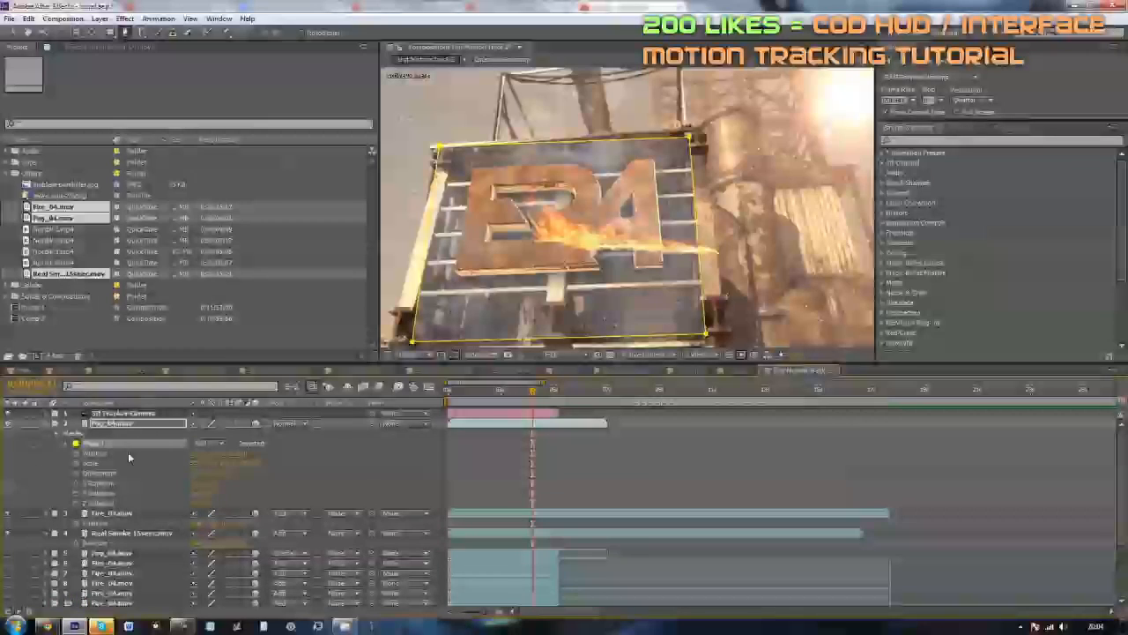
left_click(65, 444)
left_click_drag(206, 465, 293, 462)
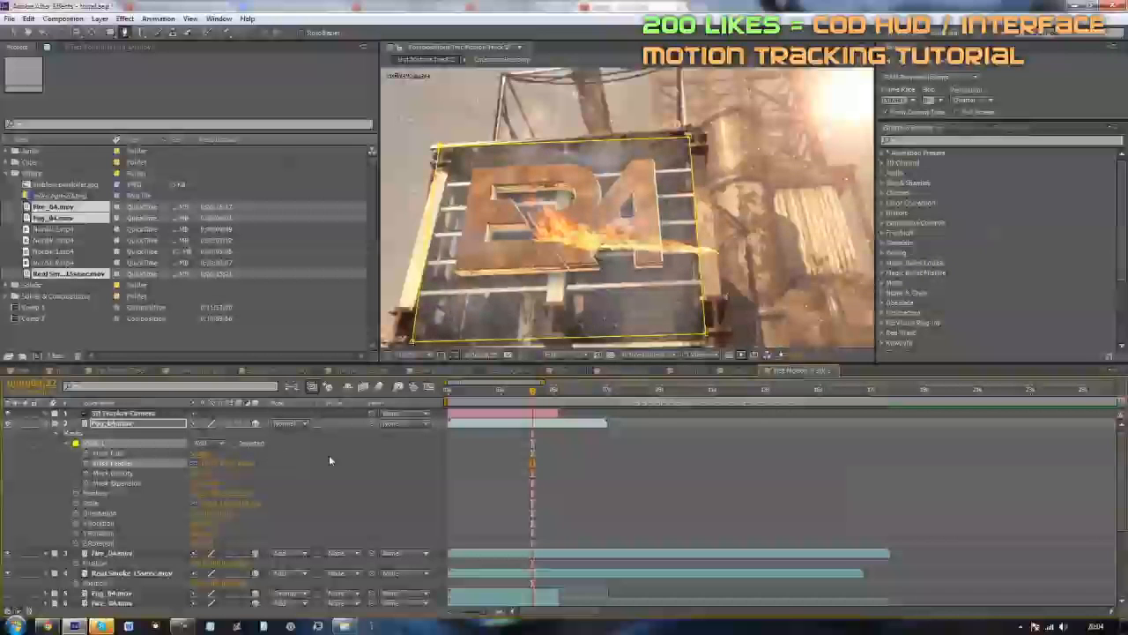
Step: Adjust the Mask Expansion of the top Fog_04.mov layer and collapse the properties of the top fog and fire layers
left_click(708, 458)
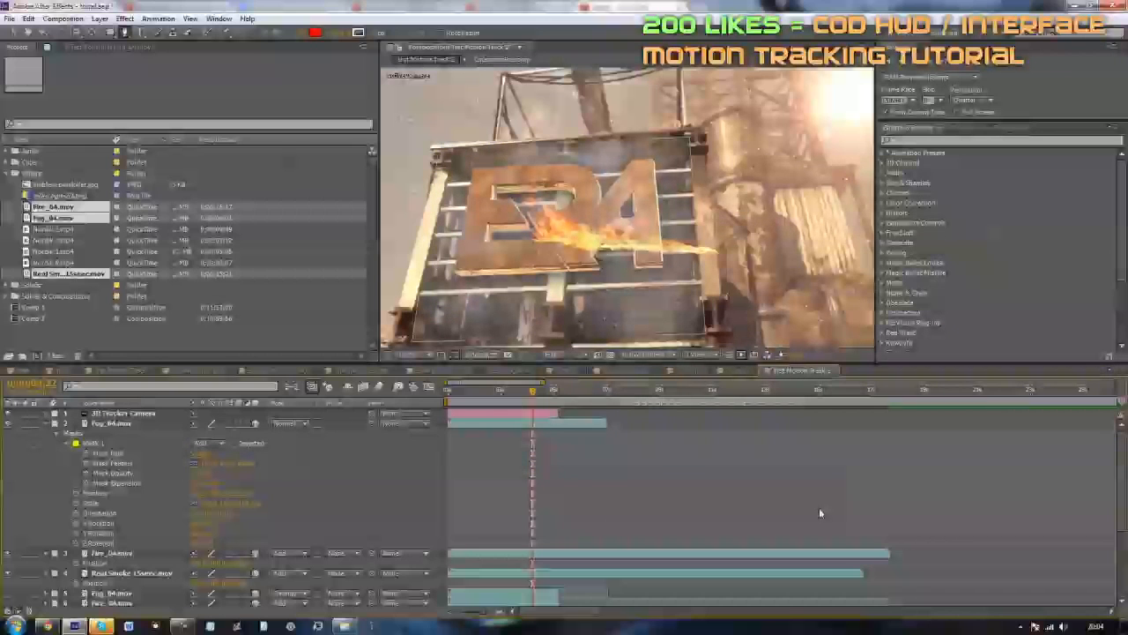
left_click(201, 488)
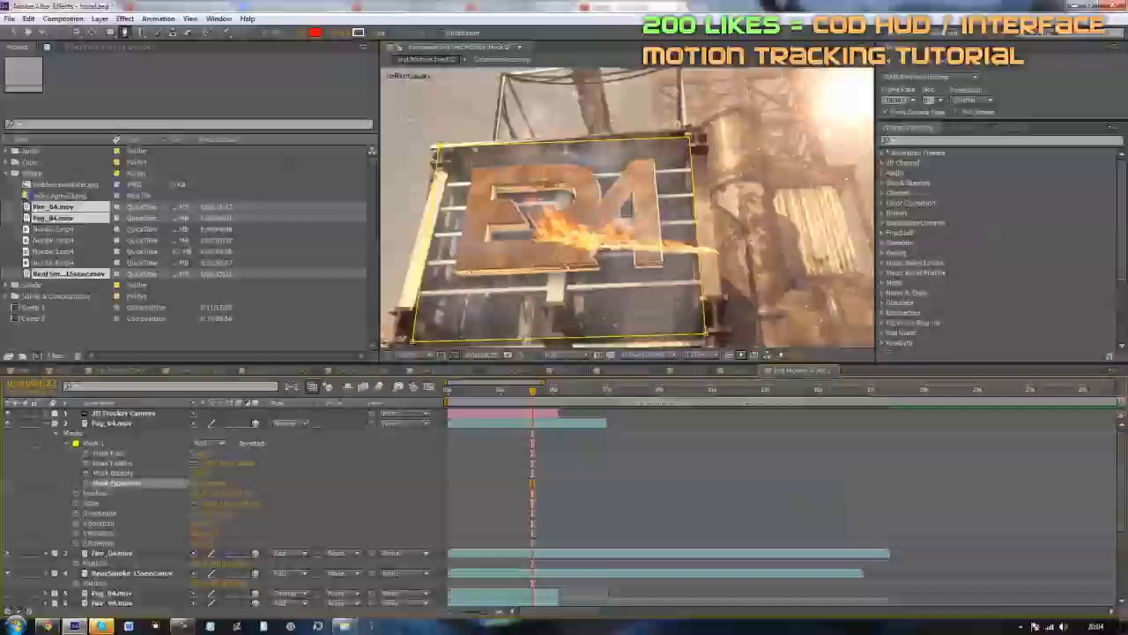
left_click(705, 483)
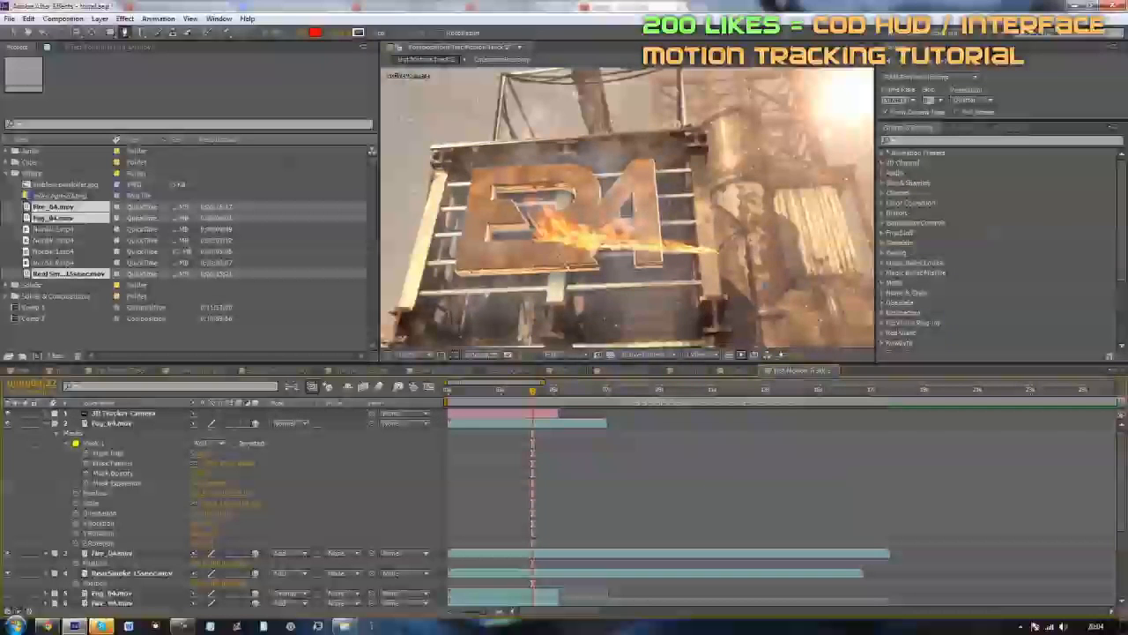
scroll(627, 208, "up", 1)
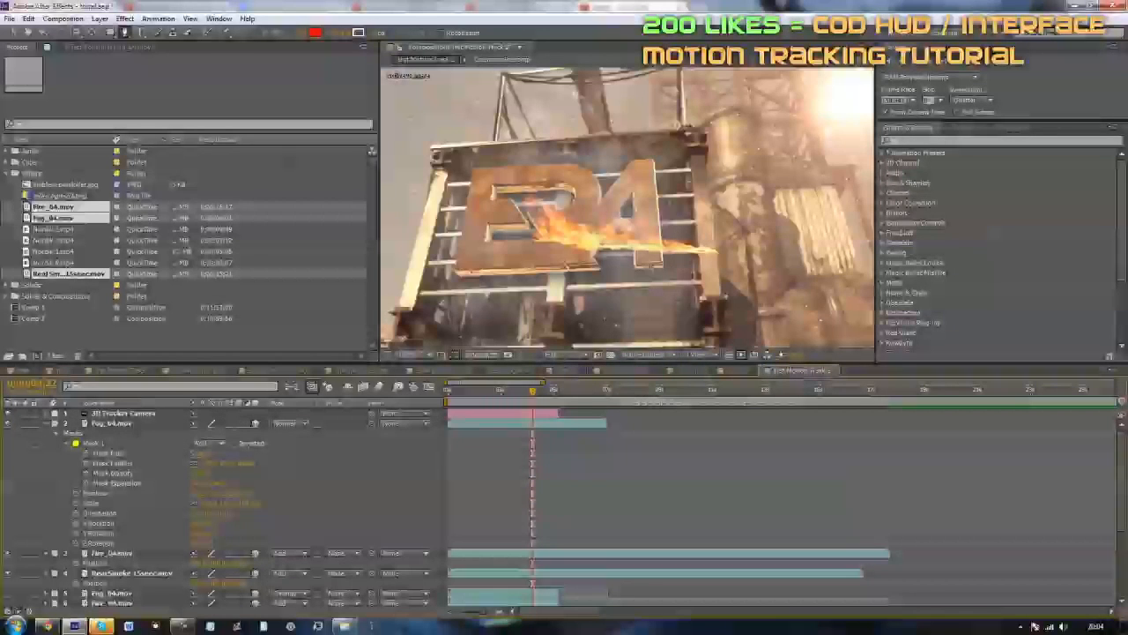
left_click(49, 425)
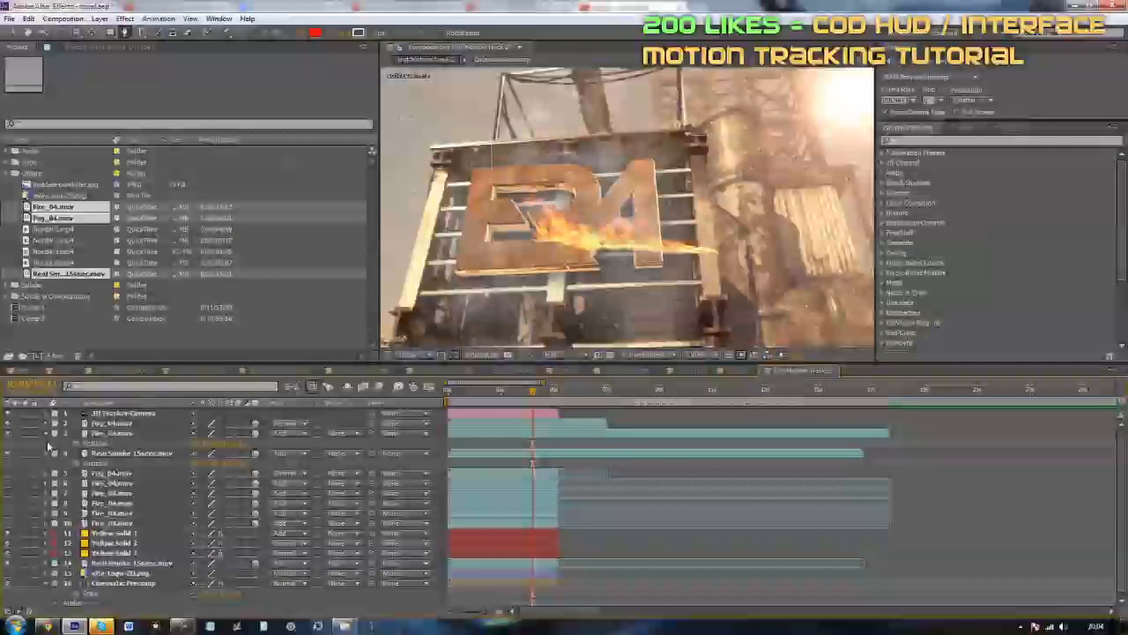
left_click(47, 435)
Step: Rescale the top Real Smoke layer and expand the transform properties of the top Fire_04.mov layer
left_click(126, 444)
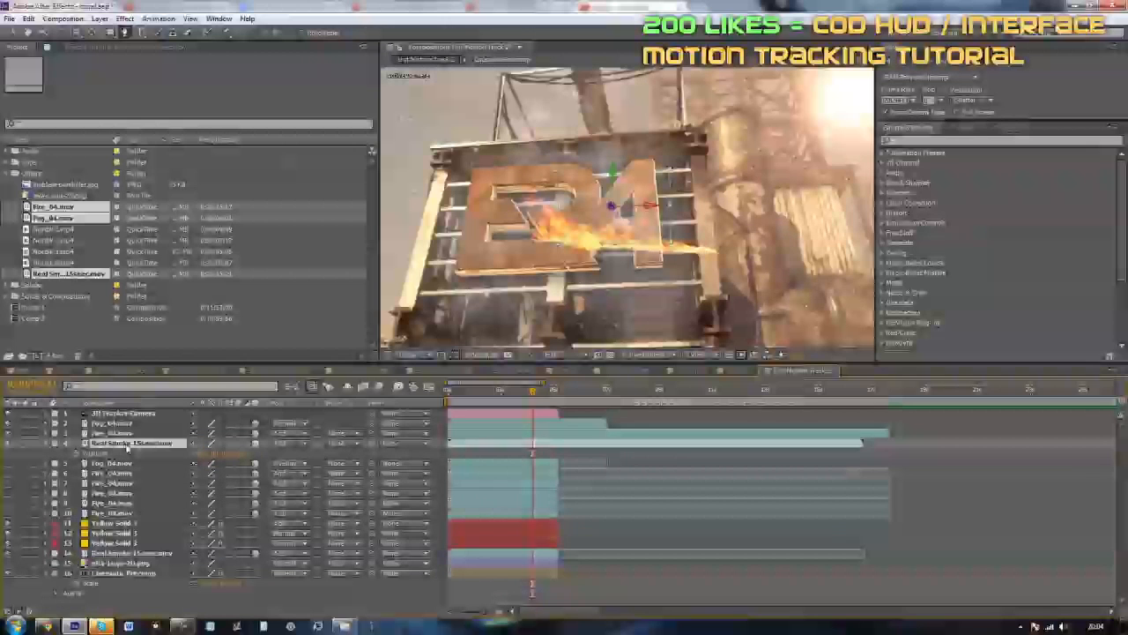
left_click_drag(210, 455, 503, 329)
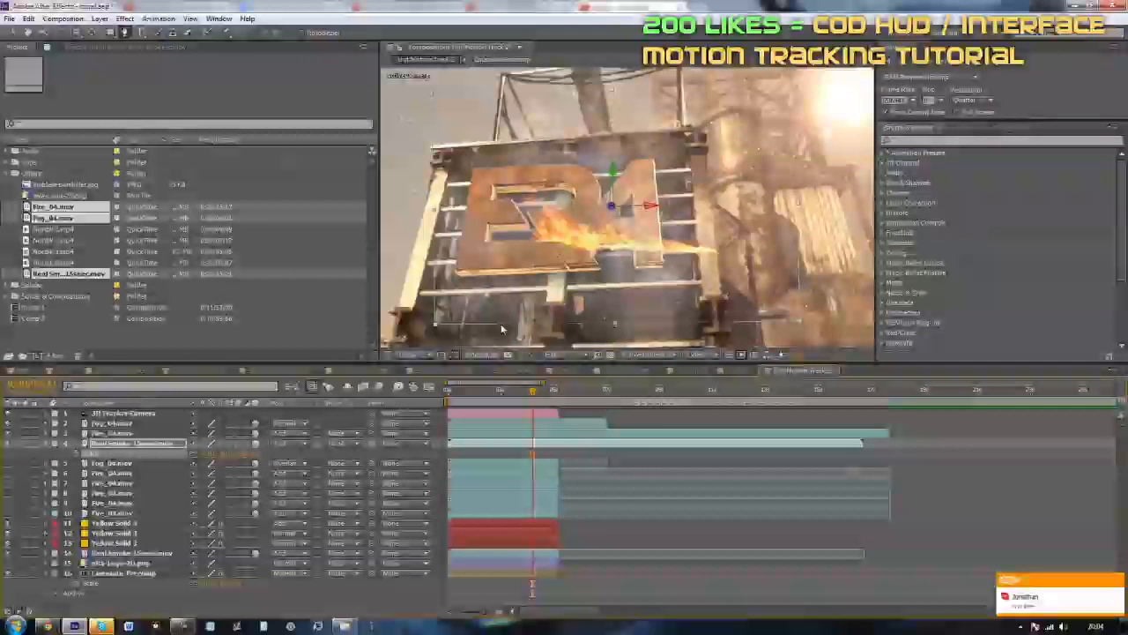
left_click(106, 433)
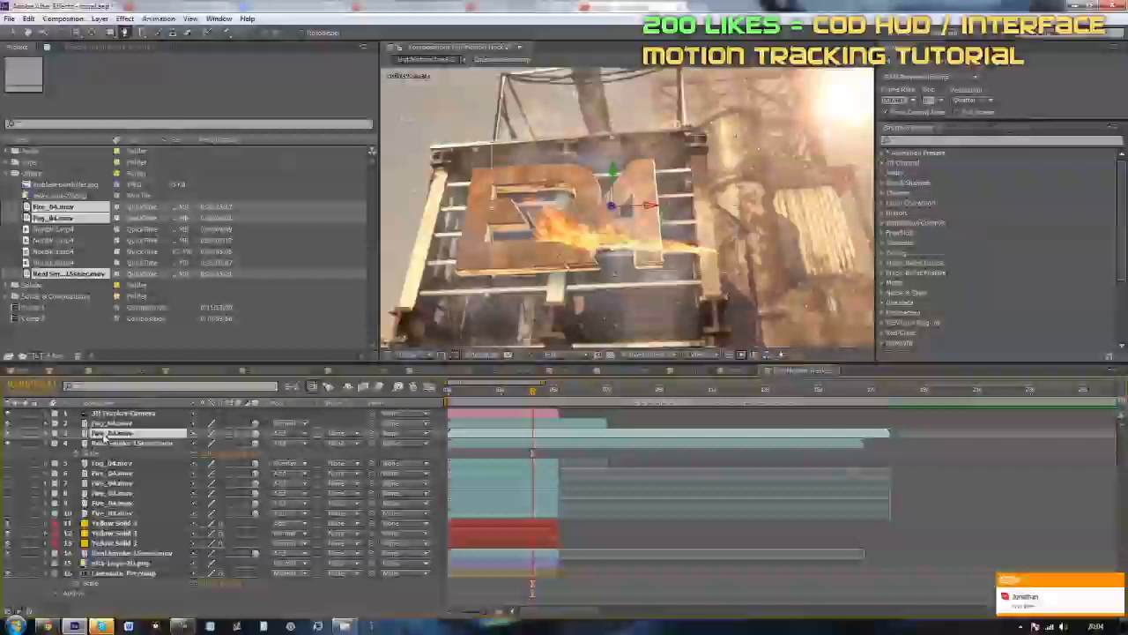
left_click(50, 434)
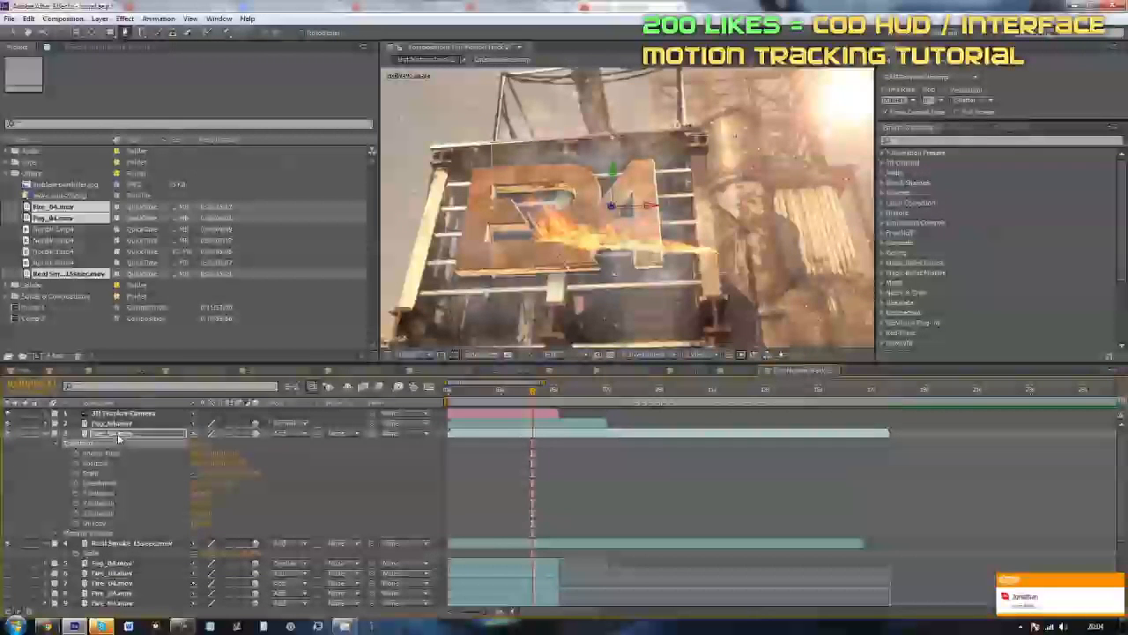
Step: Copy the top Fog_04.mov layer's Transform values and paste them onto the top Real Smoke layer
left_click(112, 424)
left_click(50, 425)
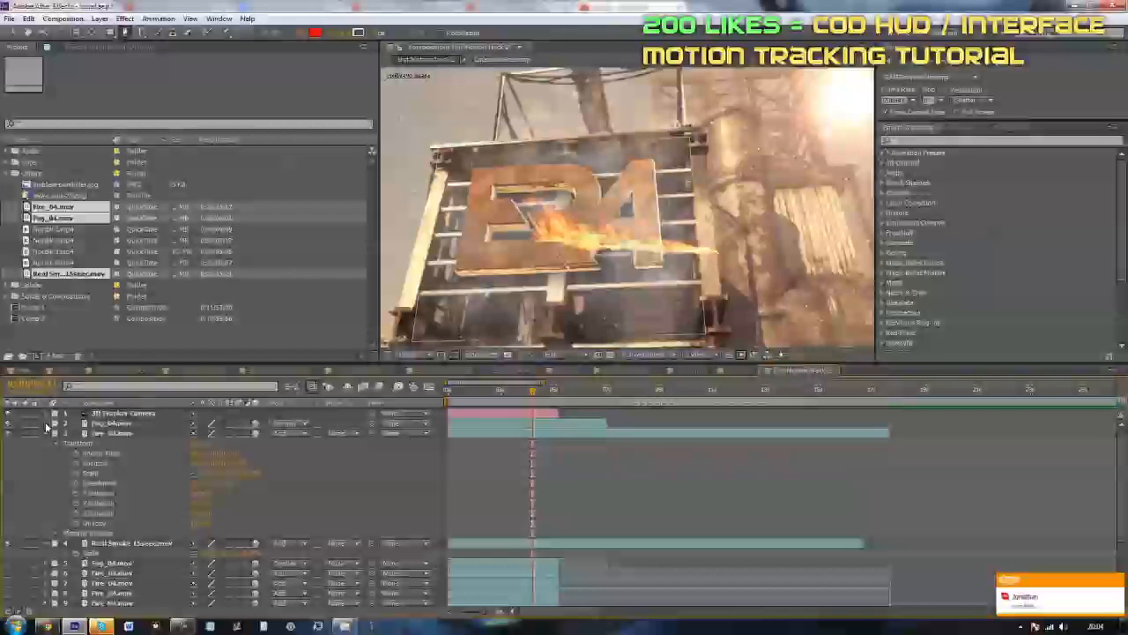
left_click(46, 424)
left_click(85, 495)
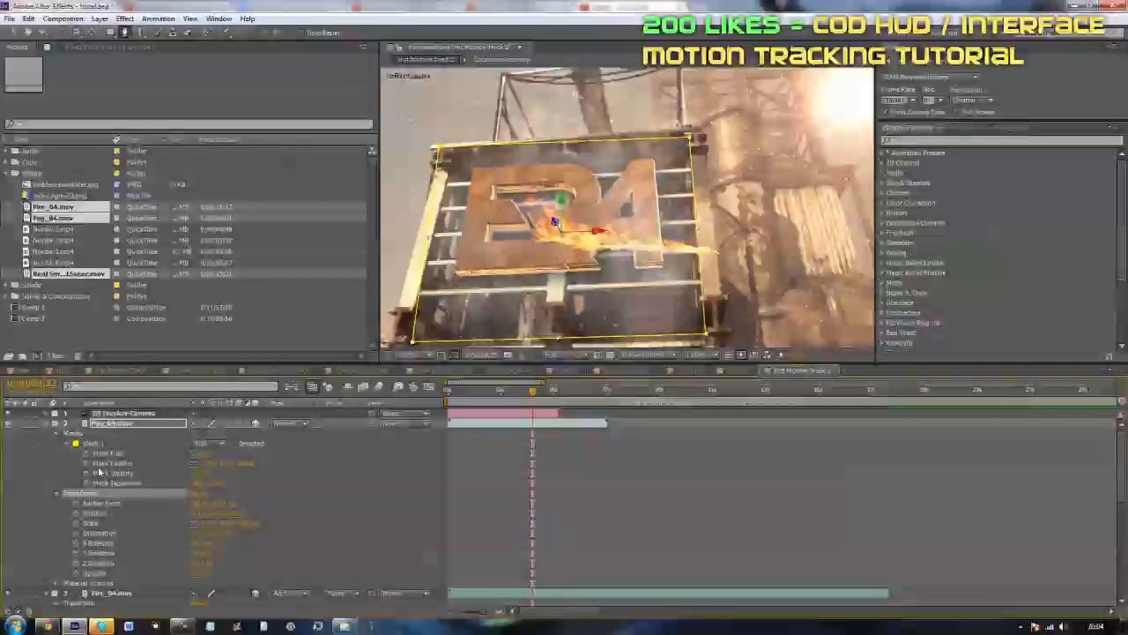
left_click(48, 425)
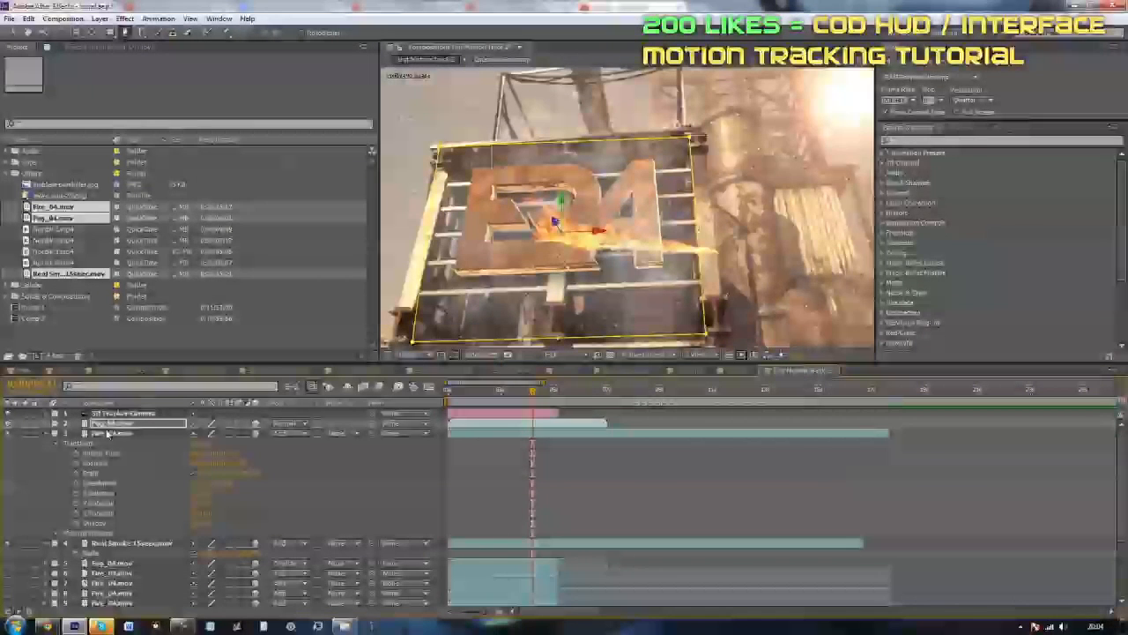
left_click(112, 543)
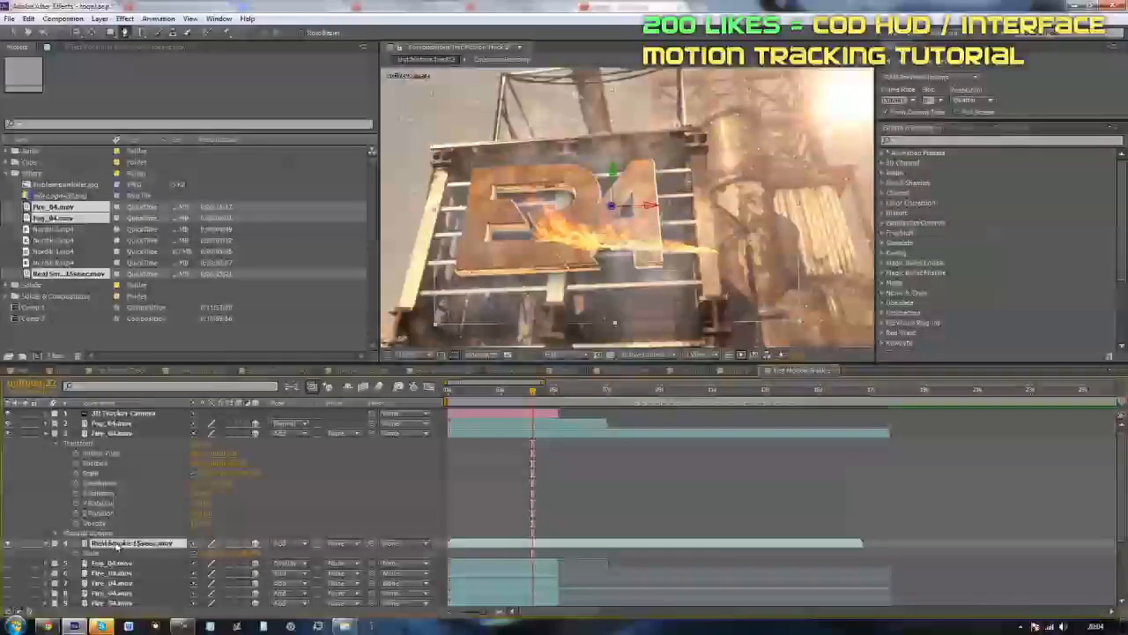
key("ctrl+v")
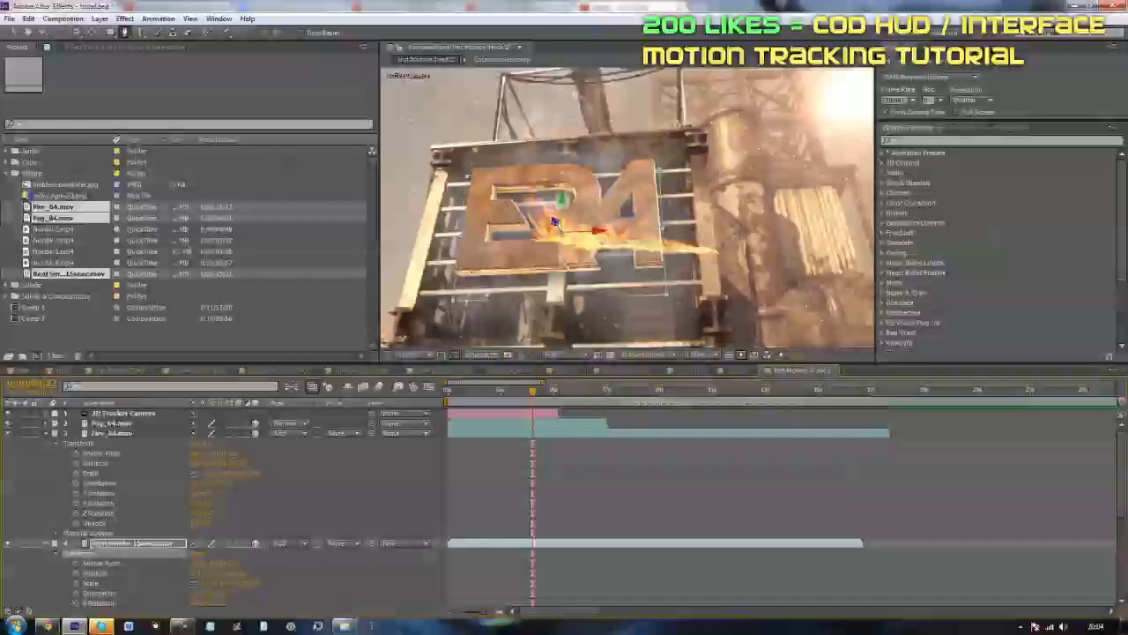
Step: Enlarge the top Real Smoke layer and move it up and left over the logo's letter E
scroll(187, 552, "down", 1)
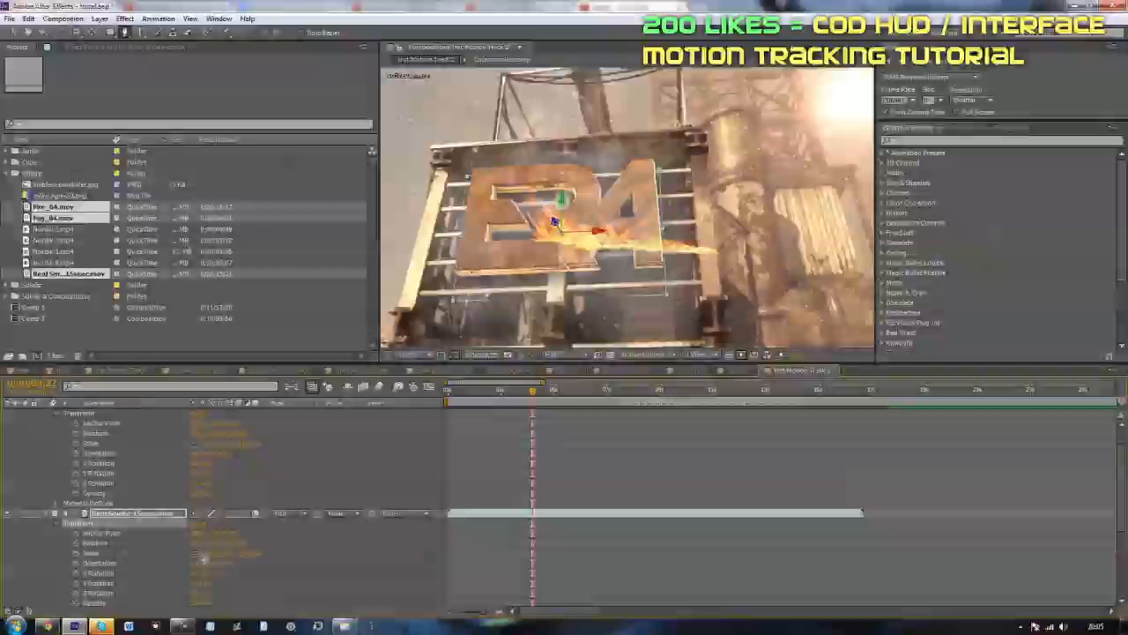
left_click_drag(206, 553, 320, 567)
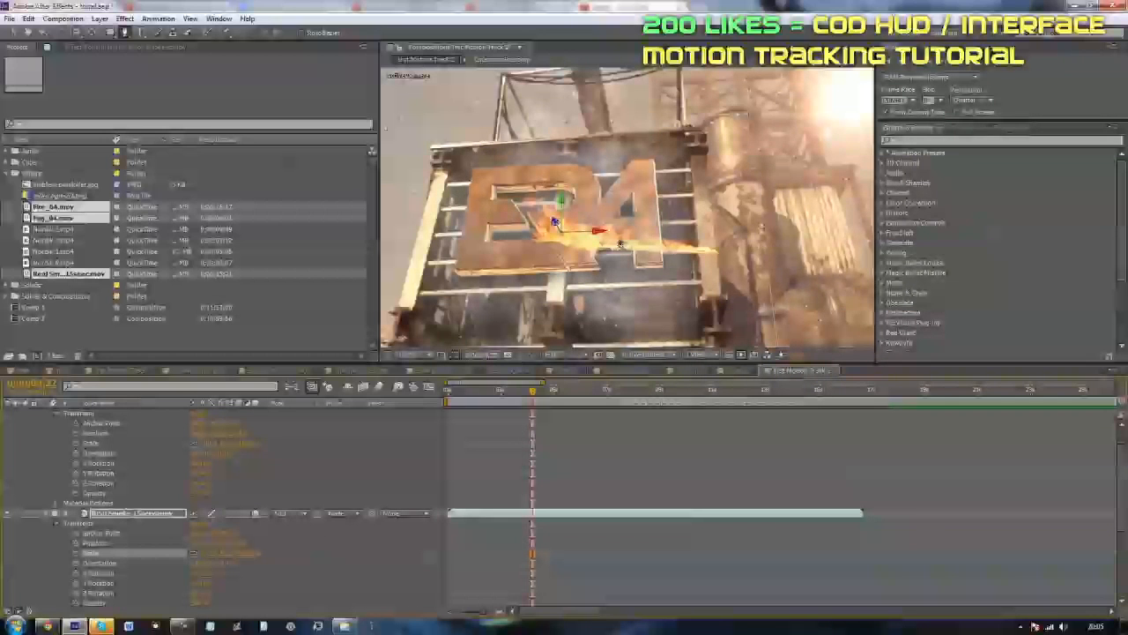
left_click_drag(597, 236, 504, 236)
left_click_drag(530, 201, 509, 156)
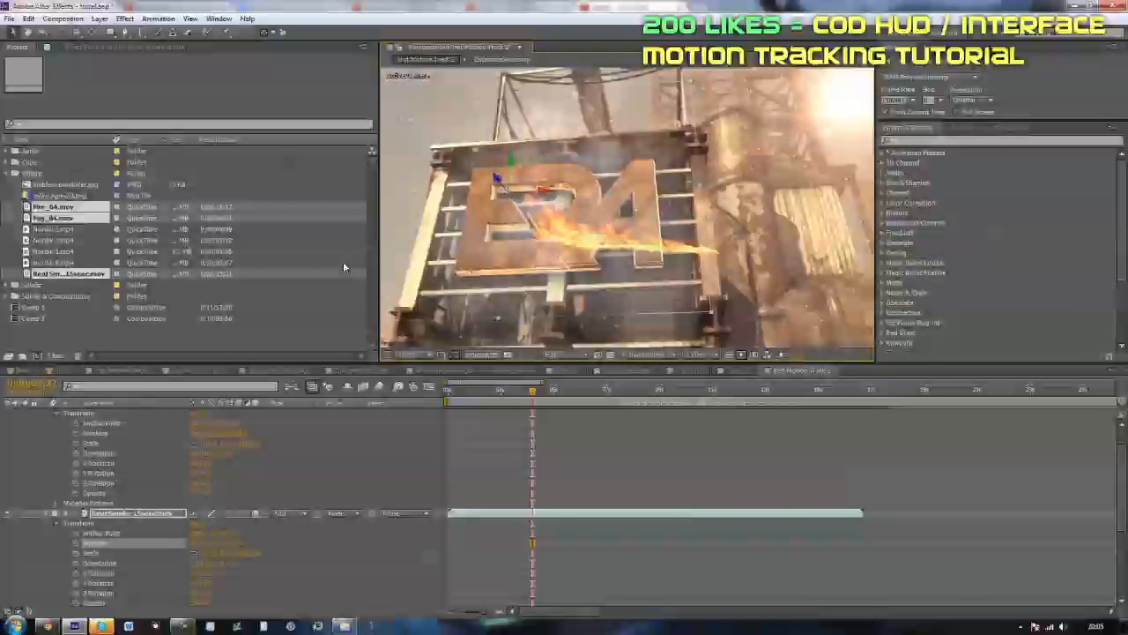
Step: Collapse the fire and smoke properties and move the top Real Smoke layer below the yellow solids, directly above the other smoke layer
scroll(59, 440, "up", 1)
left_click(46, 434)
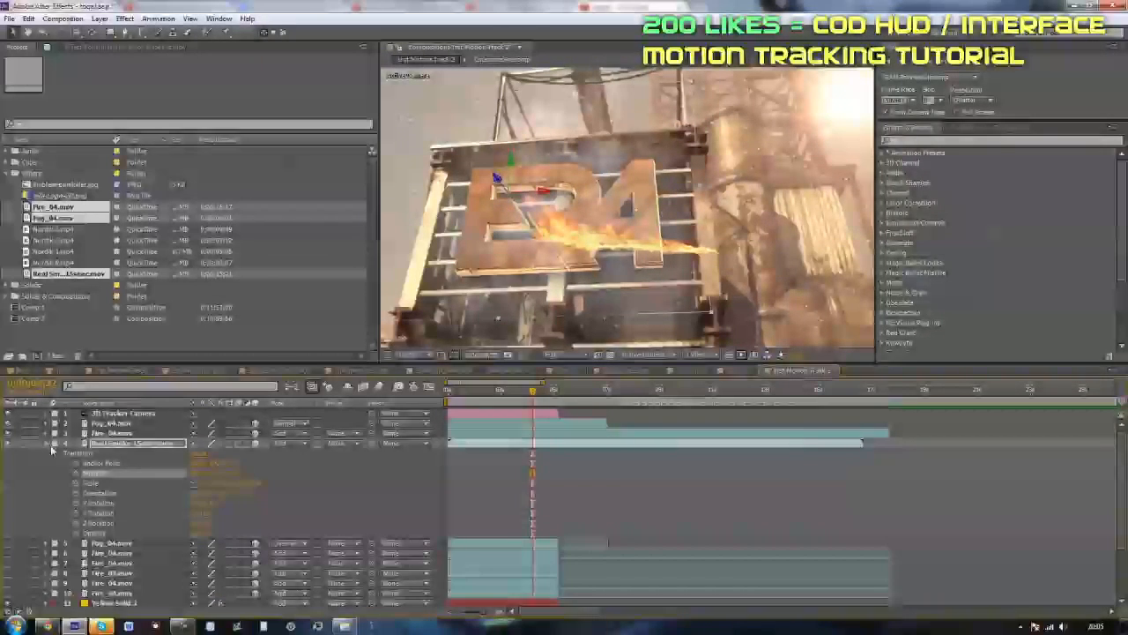
left_click(46, 443)
left_click_drag(127, 447, 138, 544)
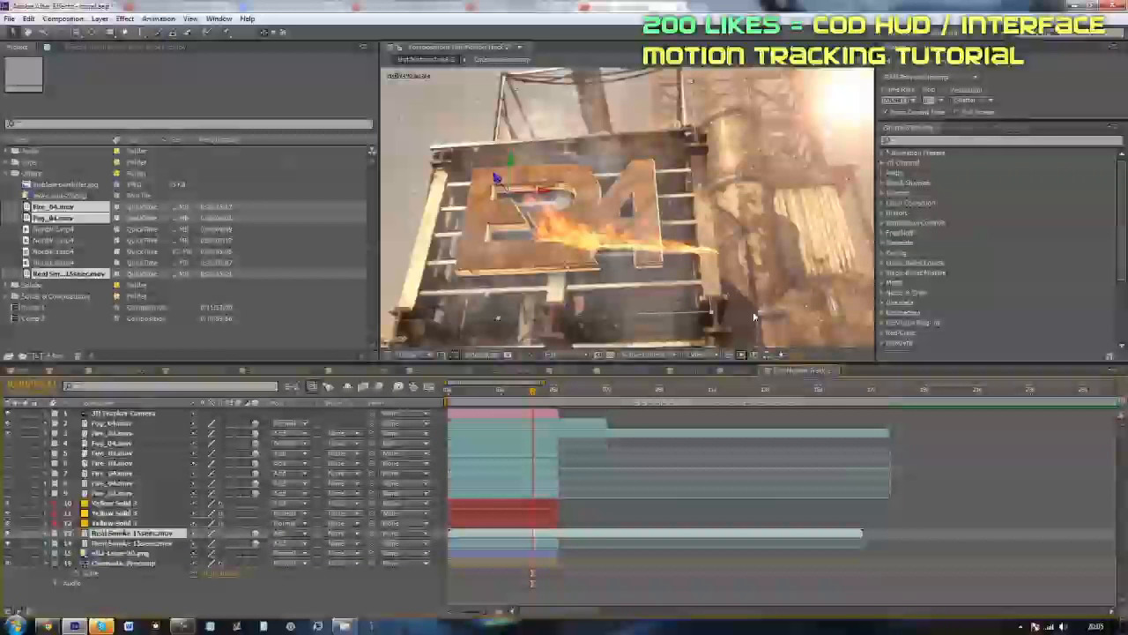
left_click(939, 454)
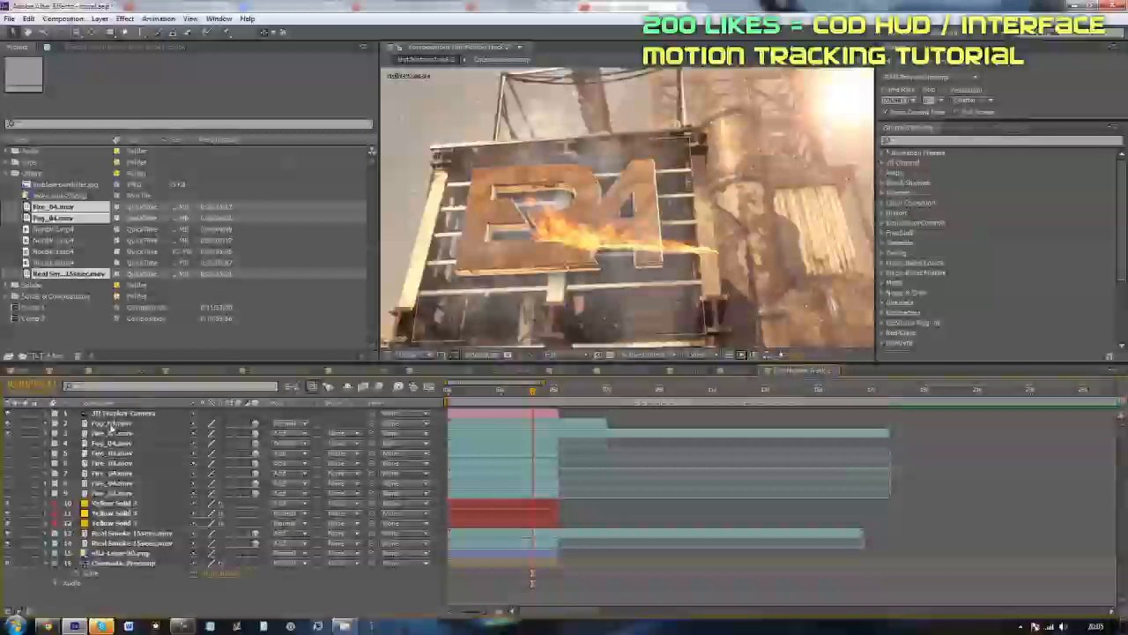
Step: Reveal the top Fog_04.mov layer's position, scale and rotation and try a smaller scale
left_click(580, 228)
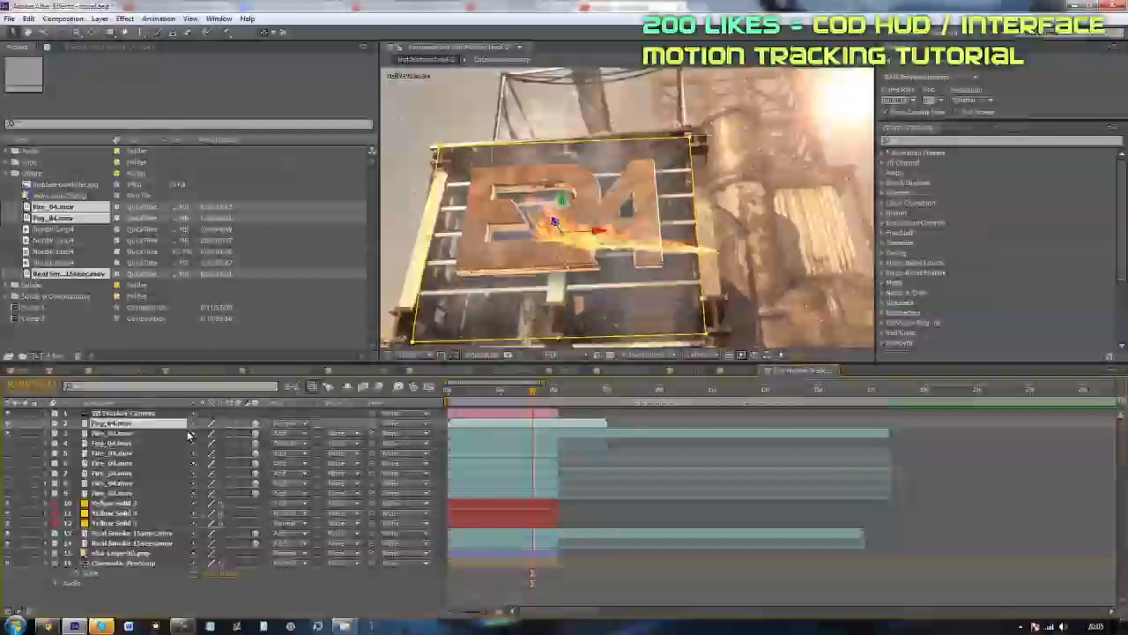
key("p")
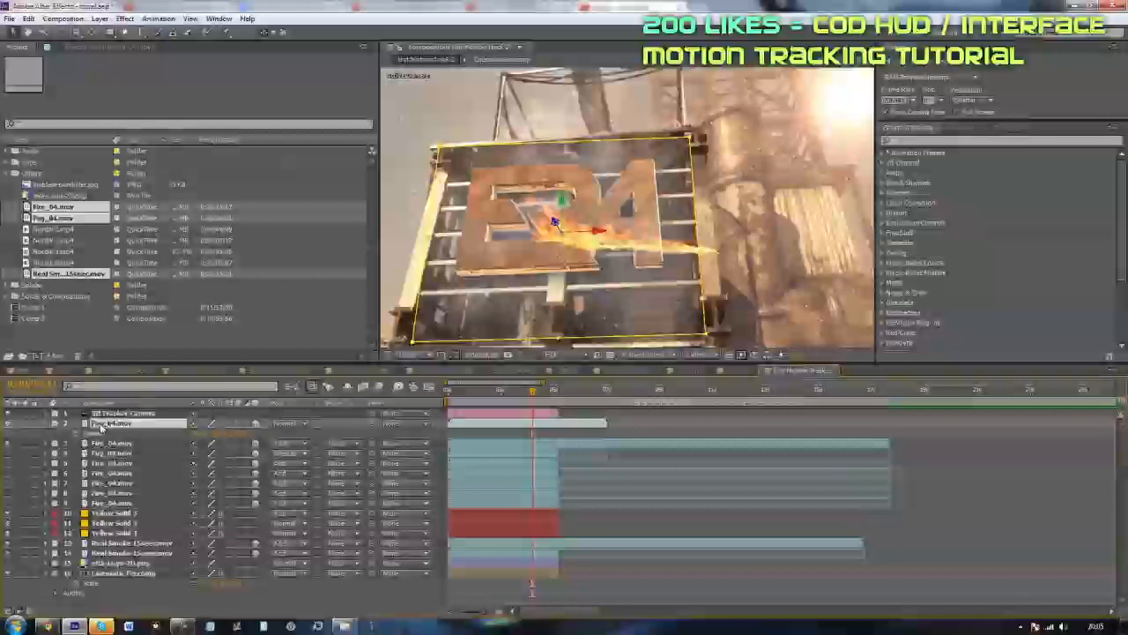
key("shift+s")
key("shift+r")
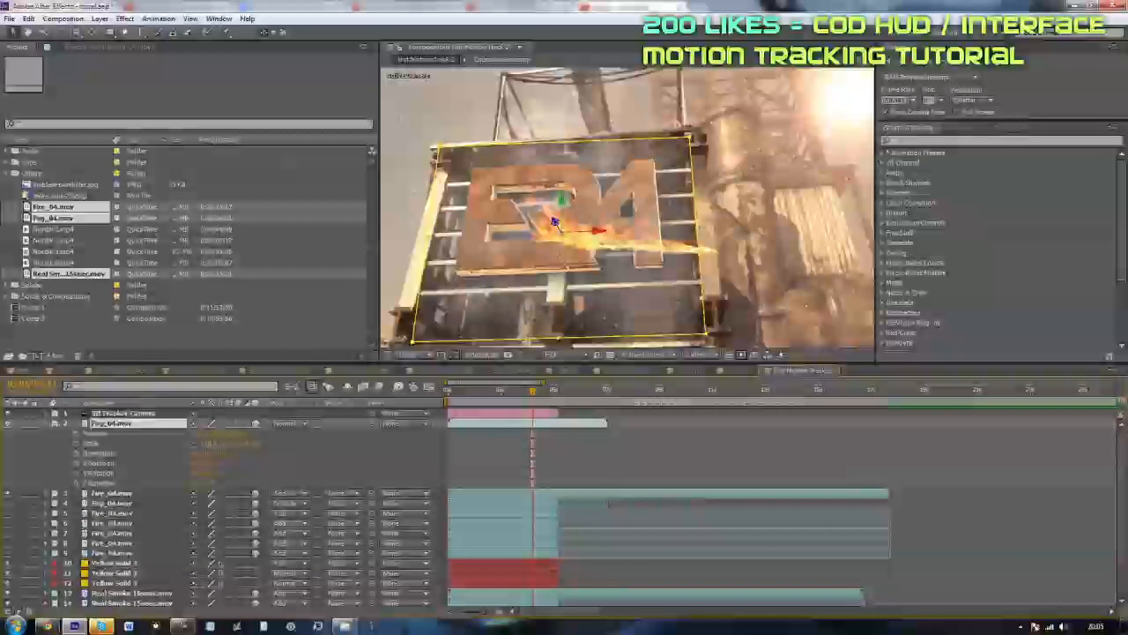
left_click_drag(210, 443, 148, 453)
key("ctrl+z")
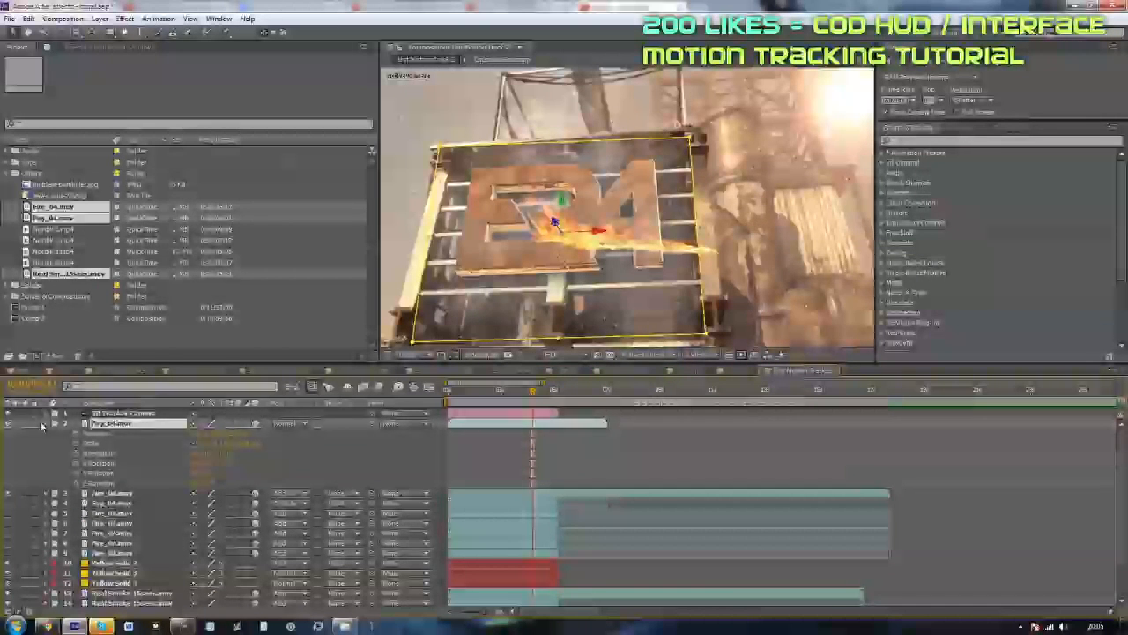
left_click(41, 426)
Step: Reveal the top Fire_04.mov layer's position, scale and rotation, shrink and rotate the fire, and place it along the E's upper edge
left_click(107, 433)
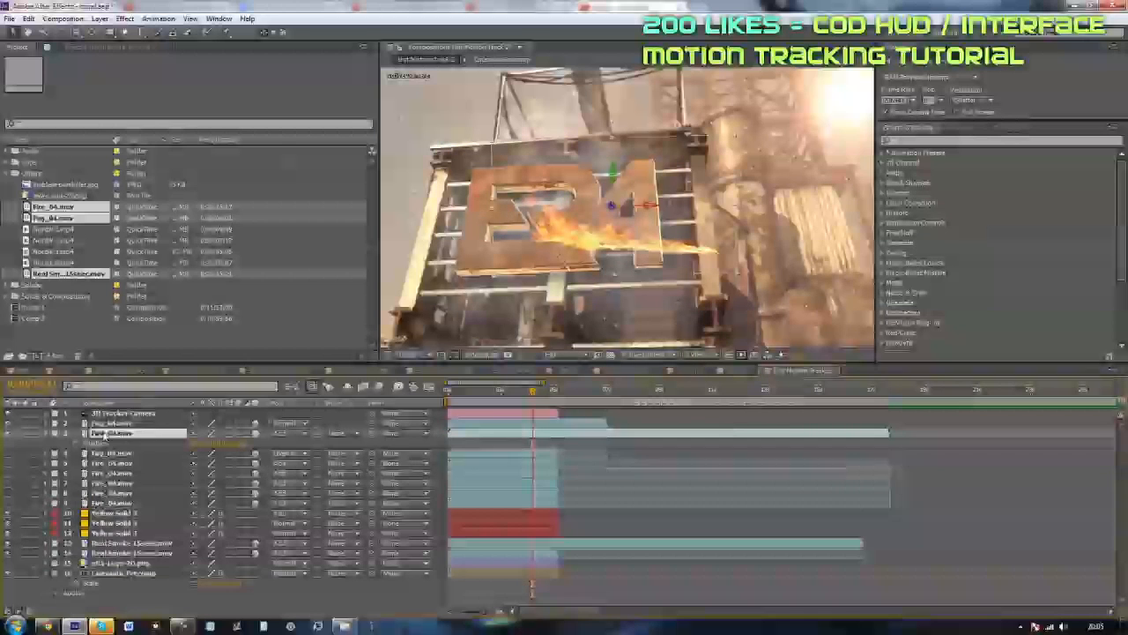
key("shift+r")
key("shift+s")
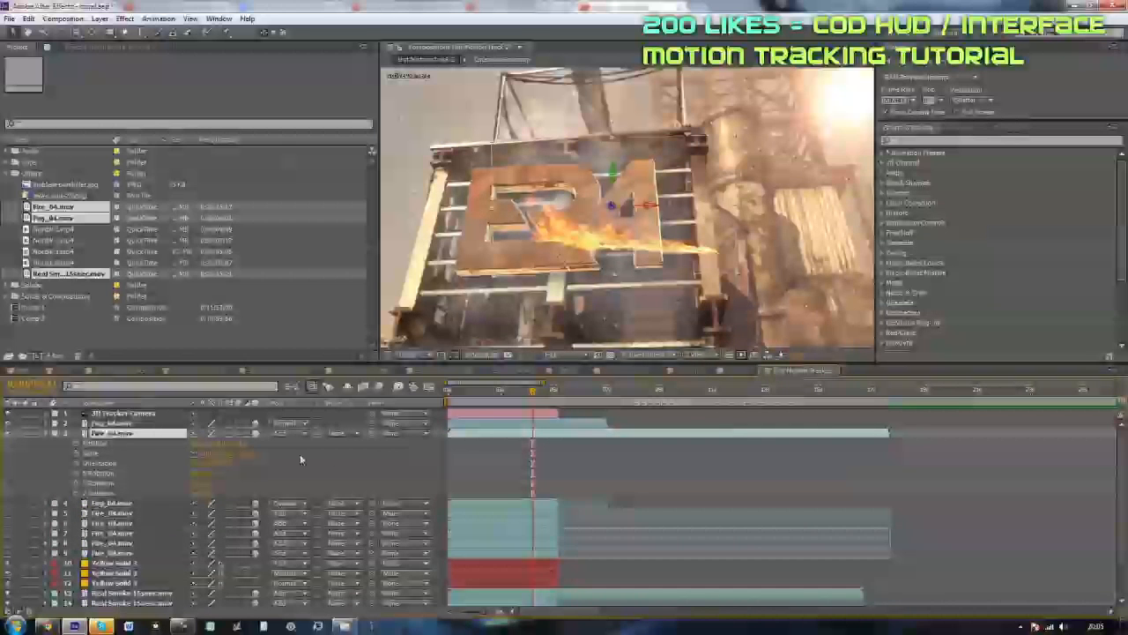
left_click_drag(216, 454, 116, 444)
left_click_drag(217, 444, 209, 495)
key("ctrl+z")
key("ctrl+z")
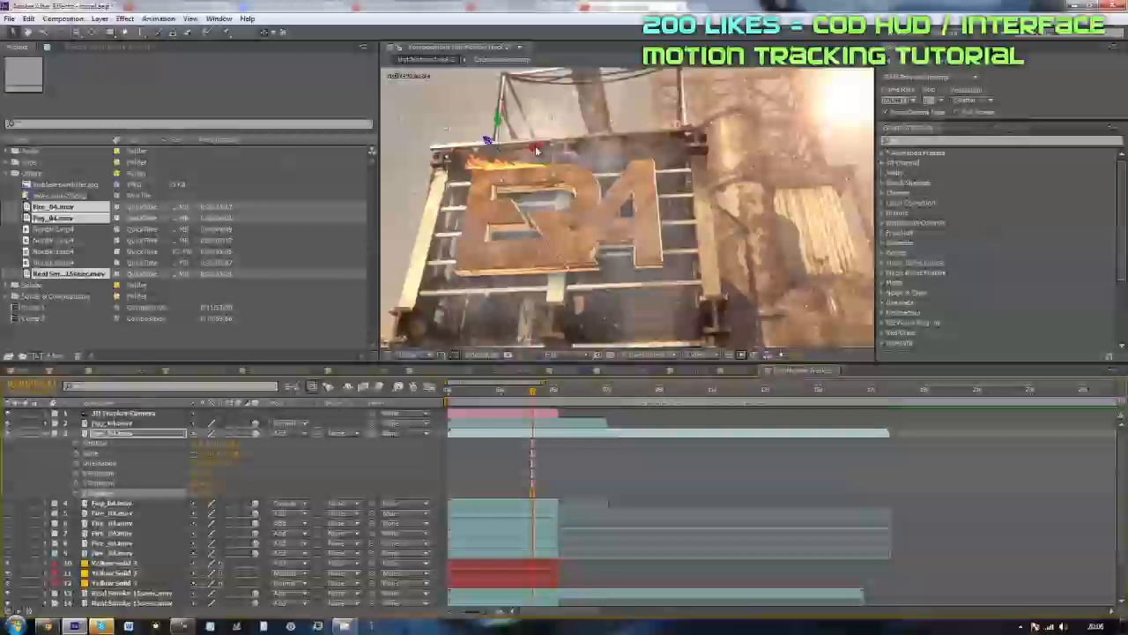
left_click_drag(535, 146, 556, 144)
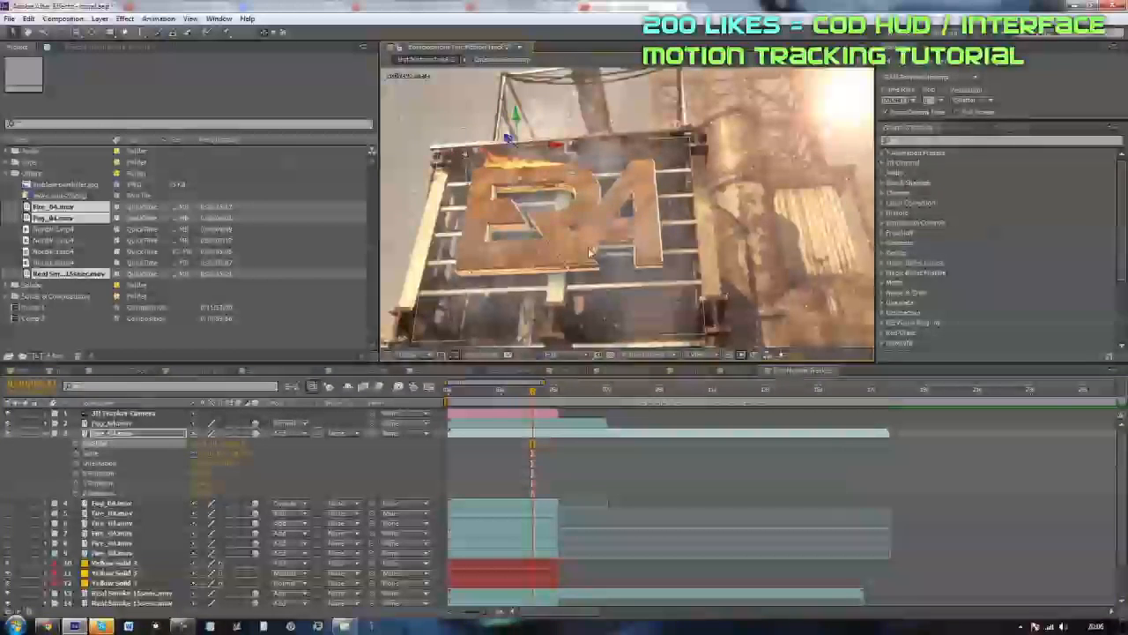
Step: Fine-tune the top Fire_04.mov layer's position at earlier and later frames so the fire follows the logo's upper edge
left_click_drag(519, 401, 474, 409)
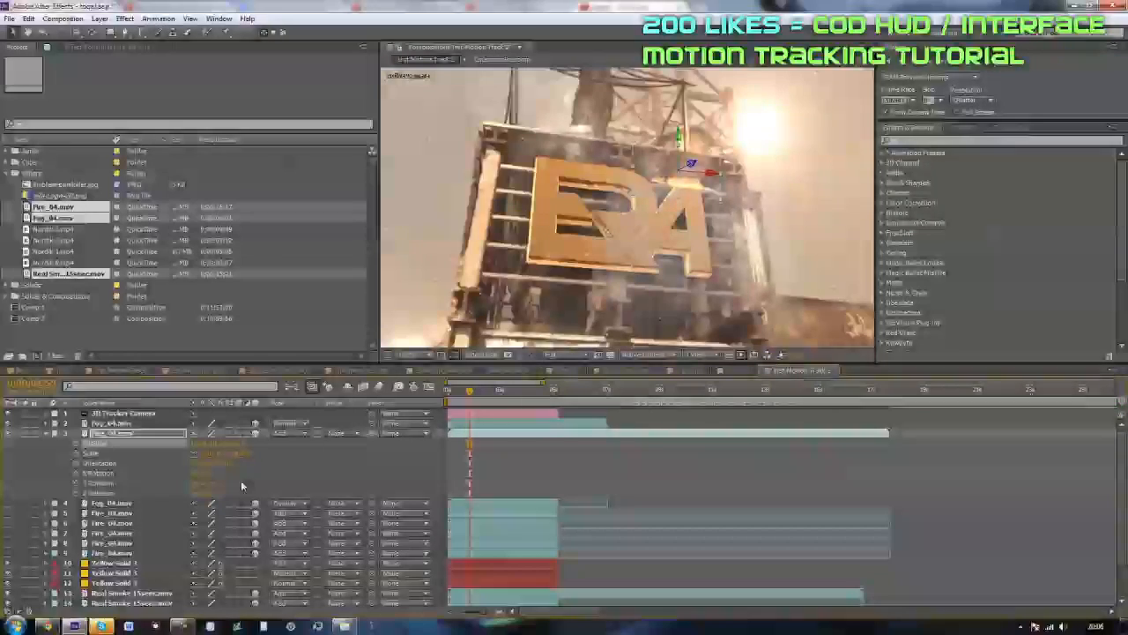
left_click_drag(236, 445, 245, 446)
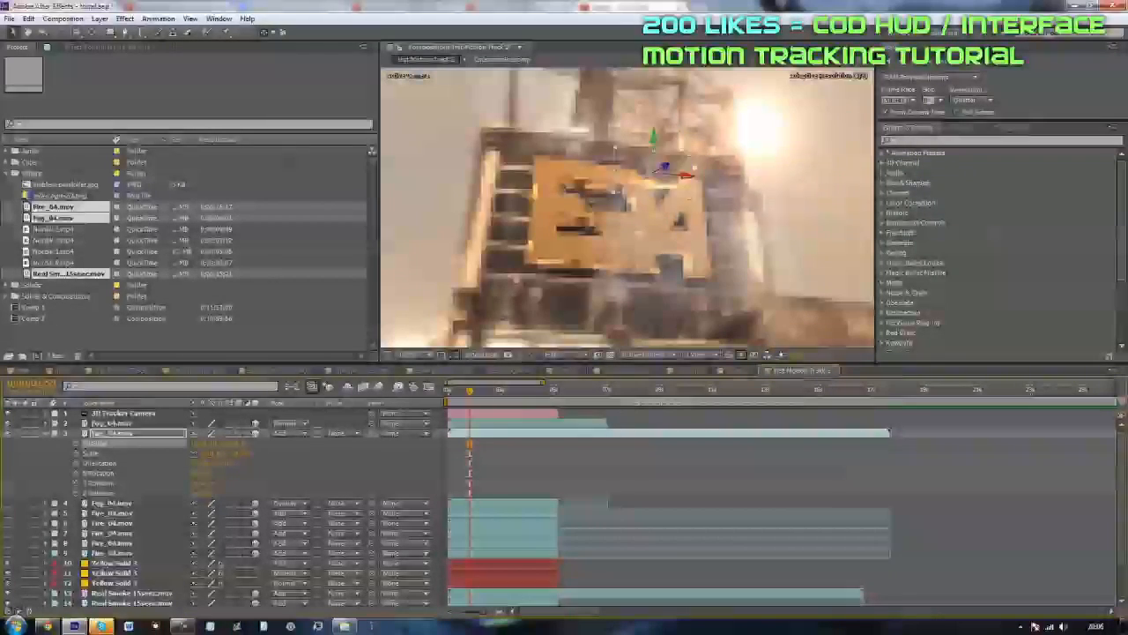
left_click_drag(472, 394, 557, 393)
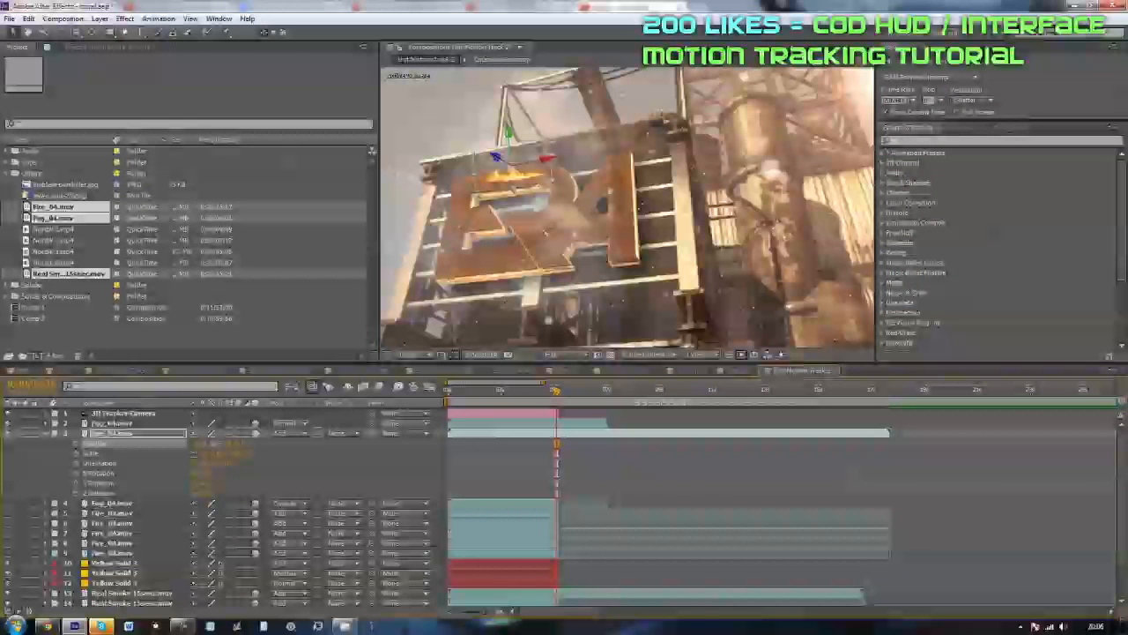
left_click_drag(214, 443, 206, 443)
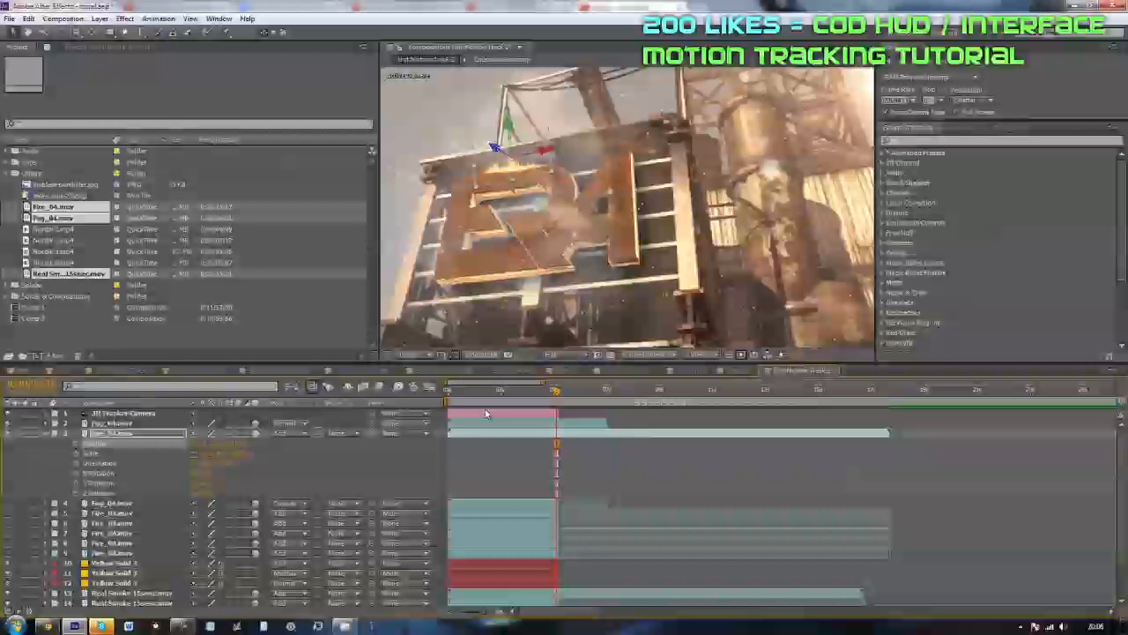
left_click_drag(201, 443, 190, 443)
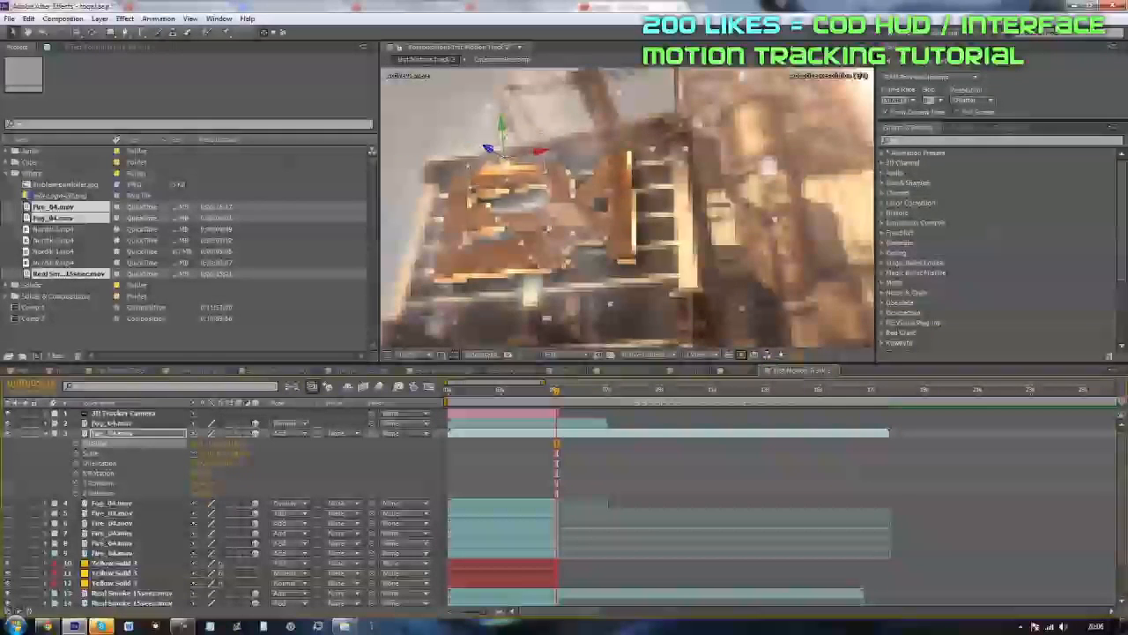
left_click_drag(547, 401, 520, 392)
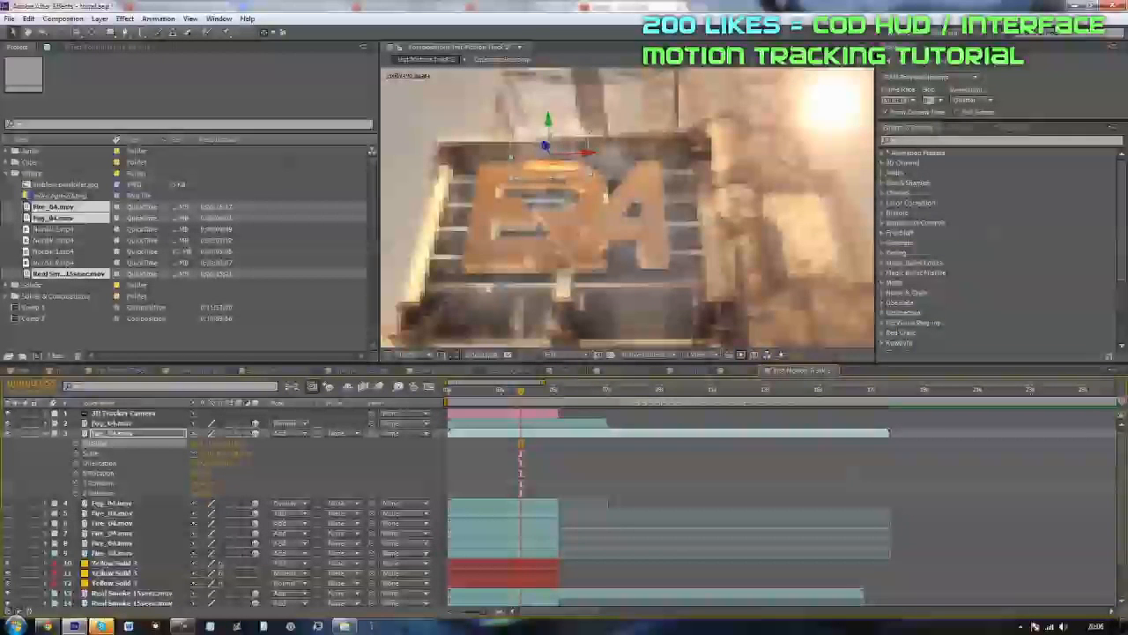
left_click(492, 402)
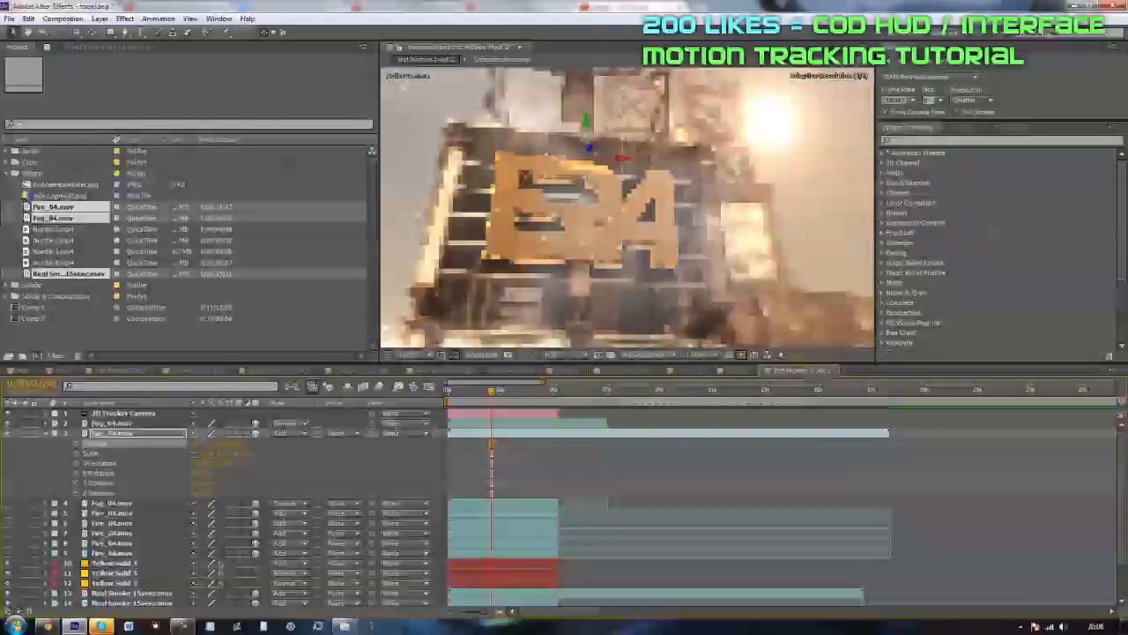
Step: Reposition the top Fire_04.mov layer along the E's upper edge, checking its alignment with the logo at several frames
left_click_drag(463, 403, 493, 402)
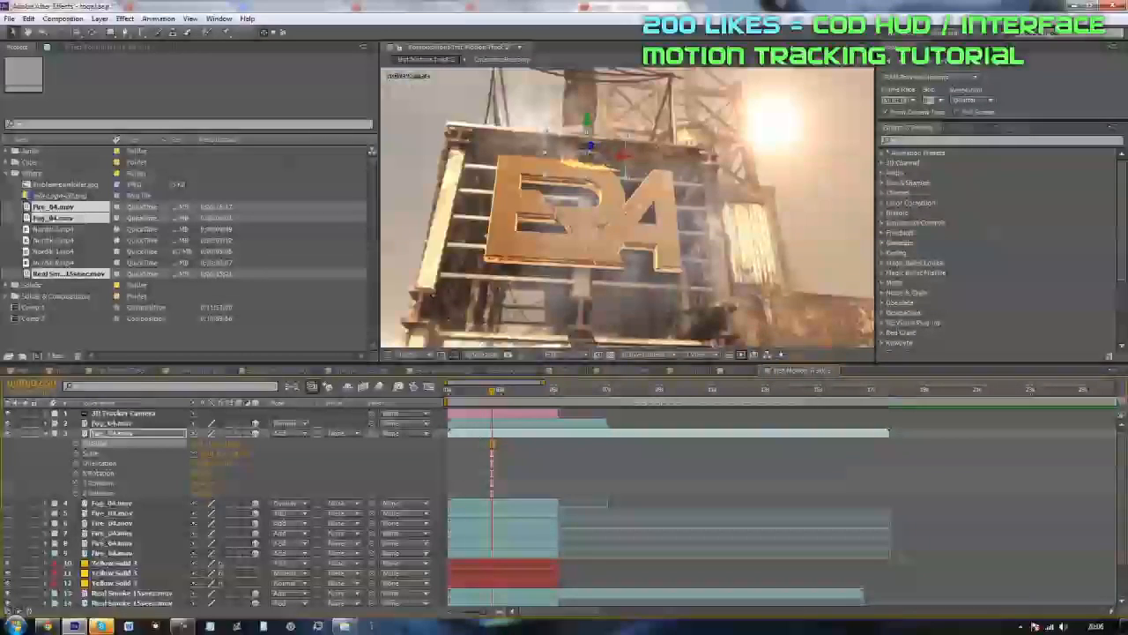
left_click_drag(221, 446, 179, 445)
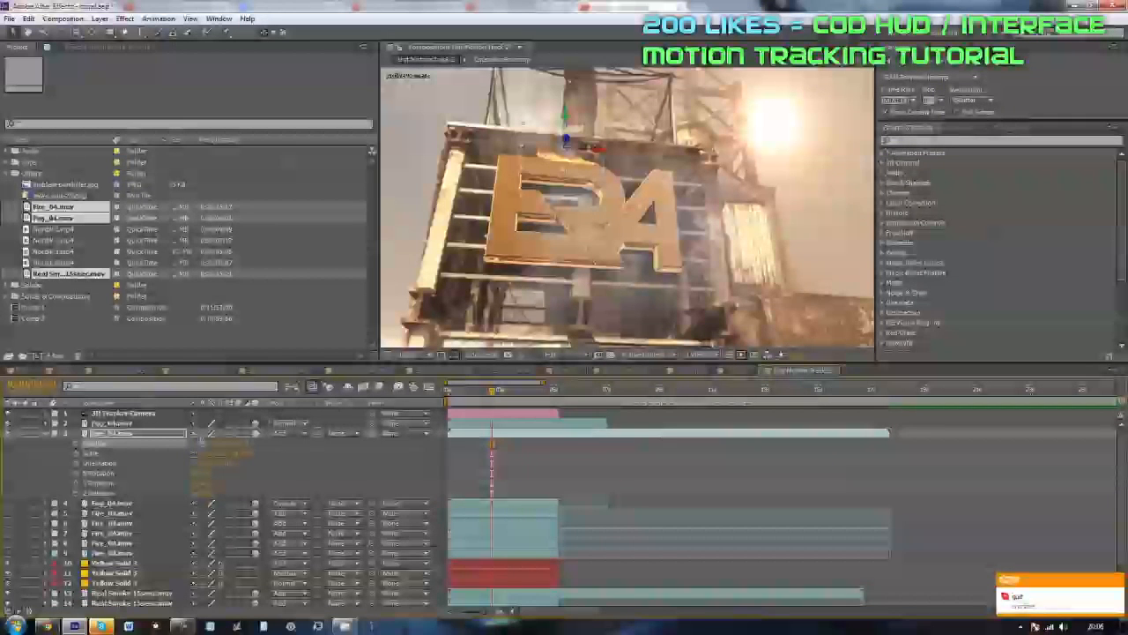
left_click_drag(204, 451, 183, 450)
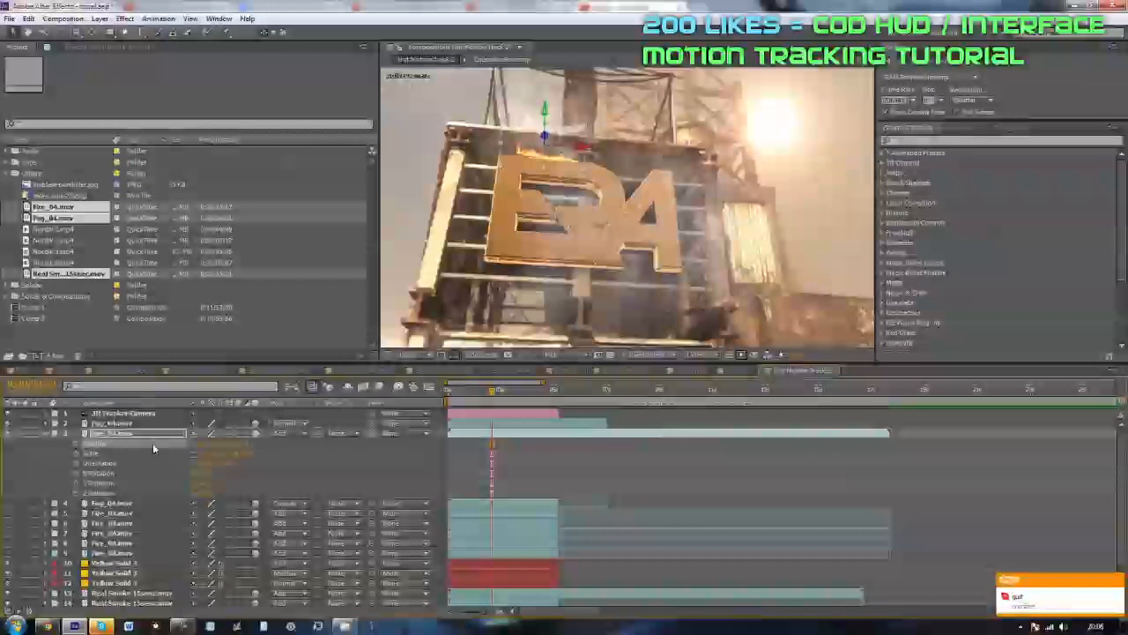
left_click_drag(493, 391, 545, 396)
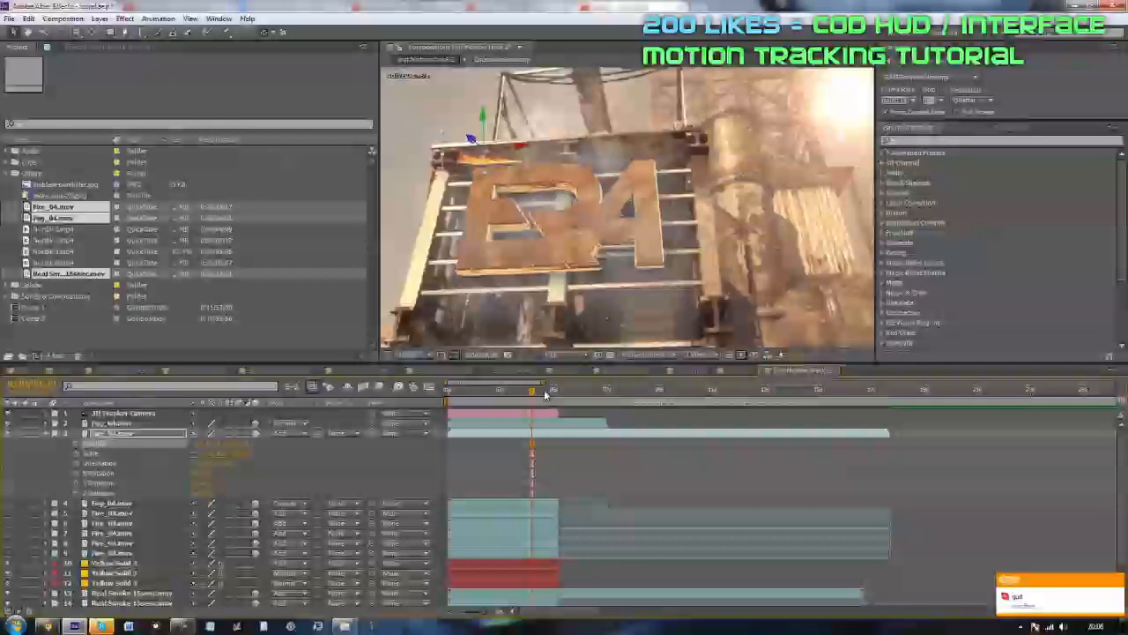
left_click_drag(230, 445, 237, 445)
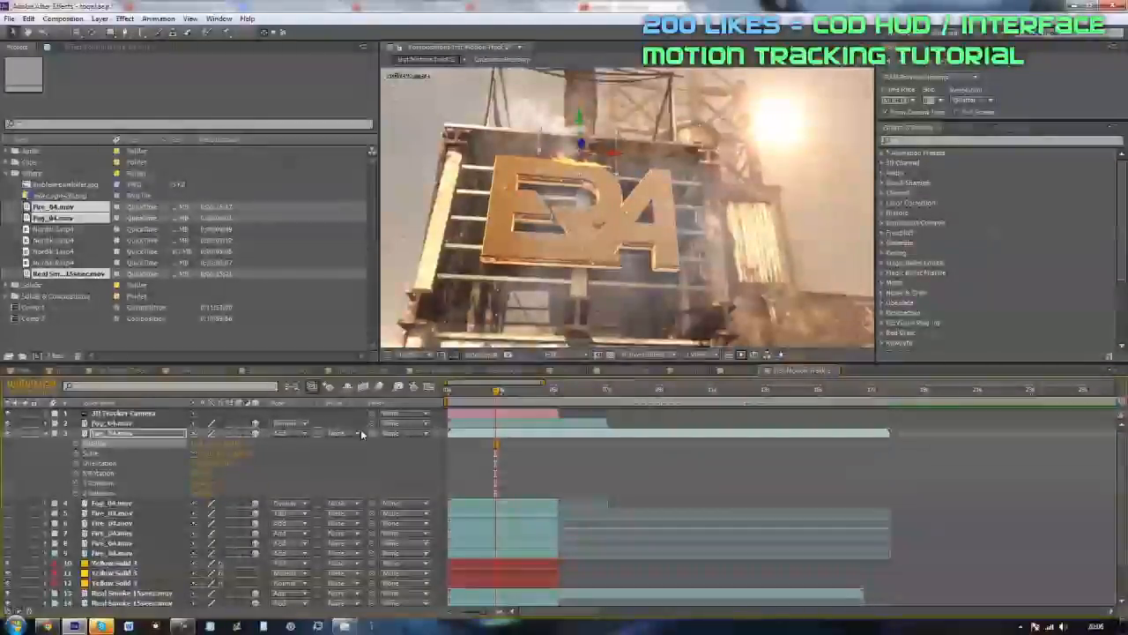
left_click(481, 390)
left_click(520, 391)
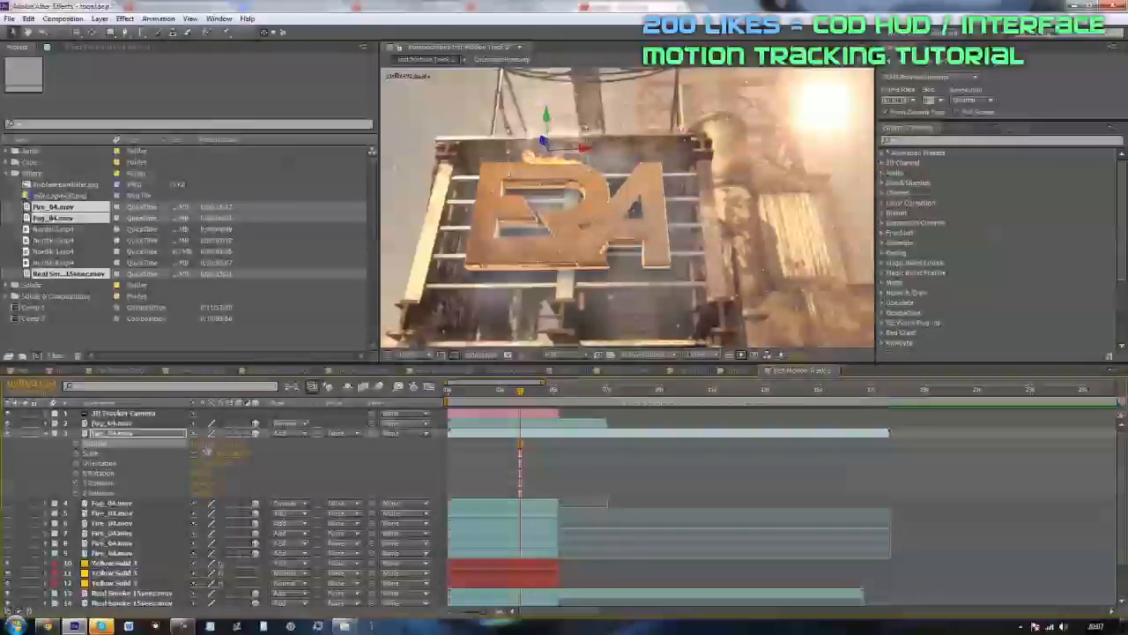
mouse_move(523, 391)
left_mouse_down()
mouse_move(534, 392)
mouse_move(481, 395)
mouse_move(574, 394)
mouse_move(544, 394)
left_mouse_up()
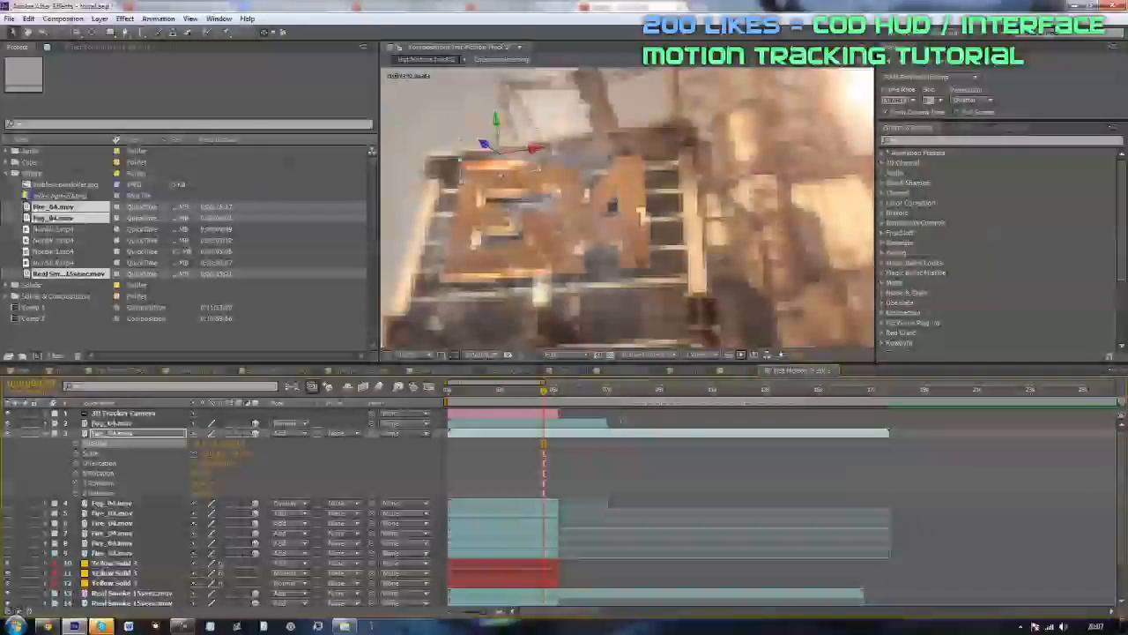
left_click_drag(217, 444, 229, 440)
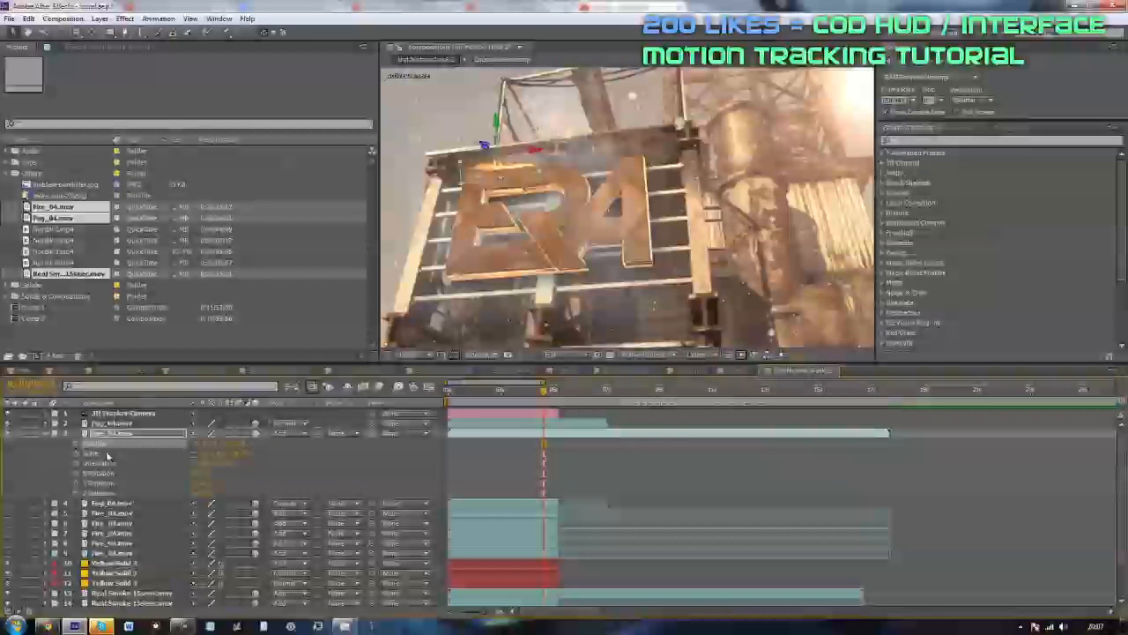
Step: Duplicate the top Fire_04.mov layer and move the copy down into the lower opening of the E
key("ctrl+d")
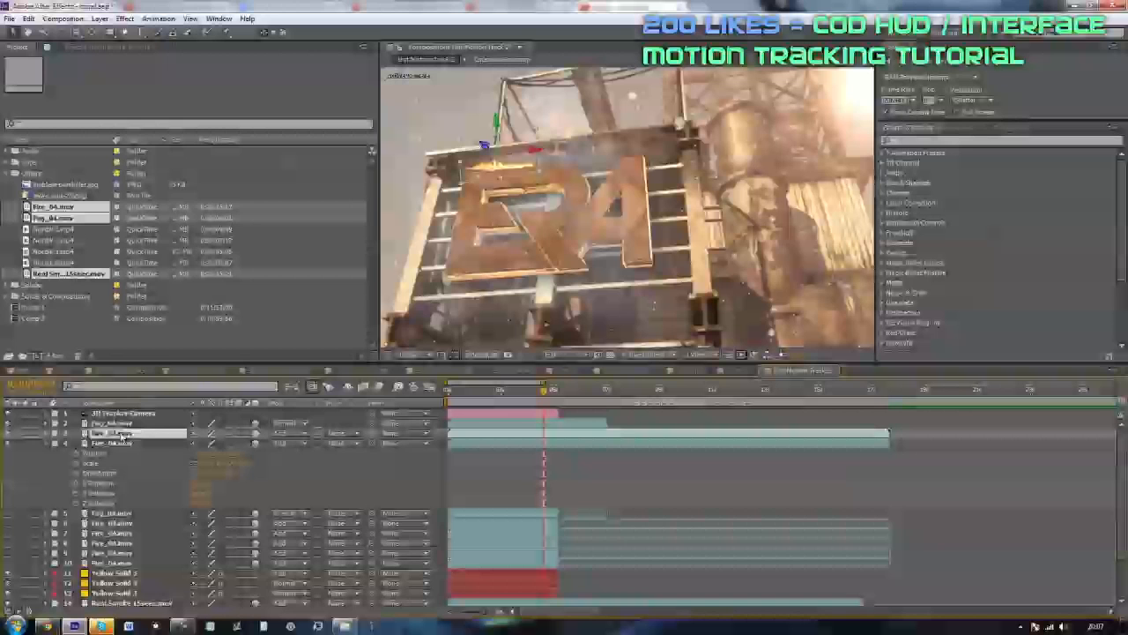
key("p")
left_click_drag(216, 444, 517, 374)
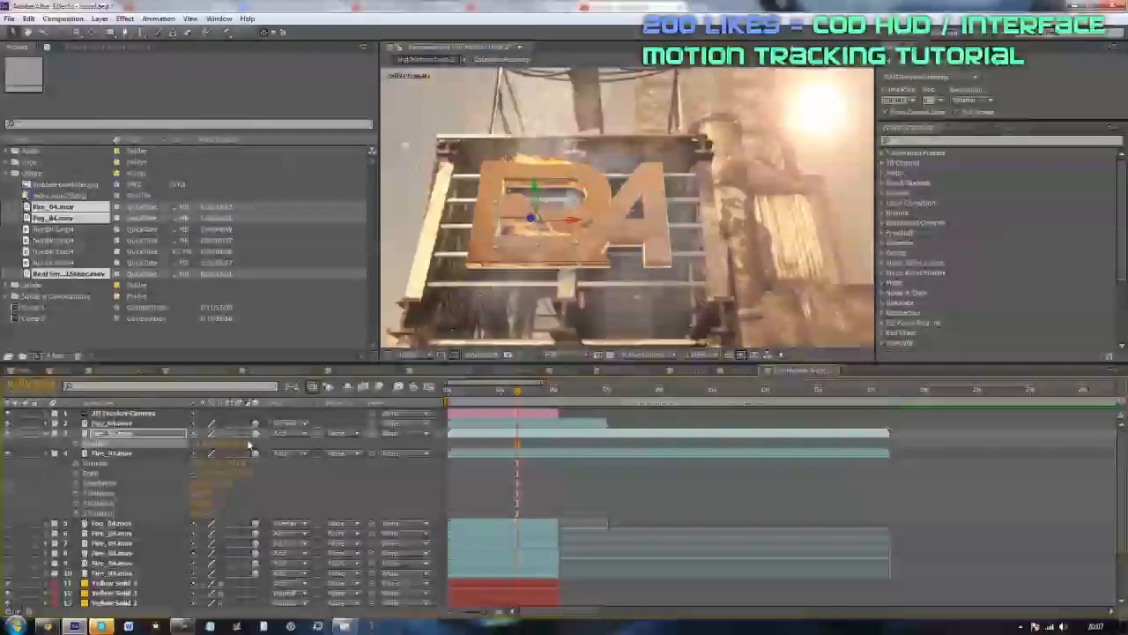
left_click_drag(202, 444, 85, 564)
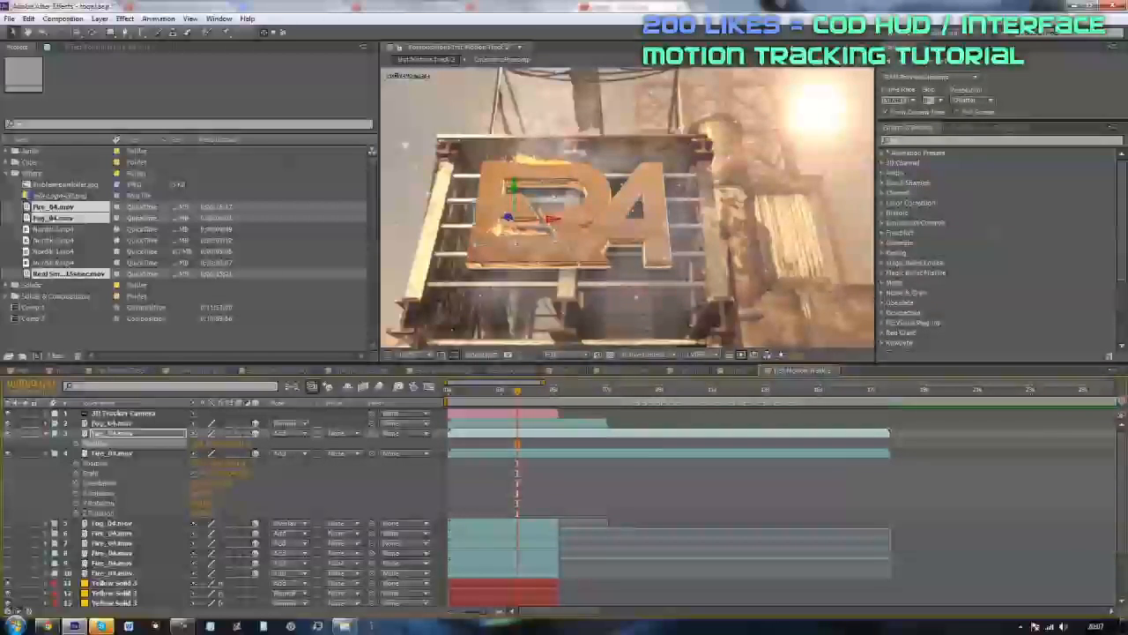
Step: Draw a four-point Pen mask on the duplicated fire layer around the lower opening of the E
scroll(508, 234, "up", 1)
key("space")
left_click_drag(530, 253, 753, 245)
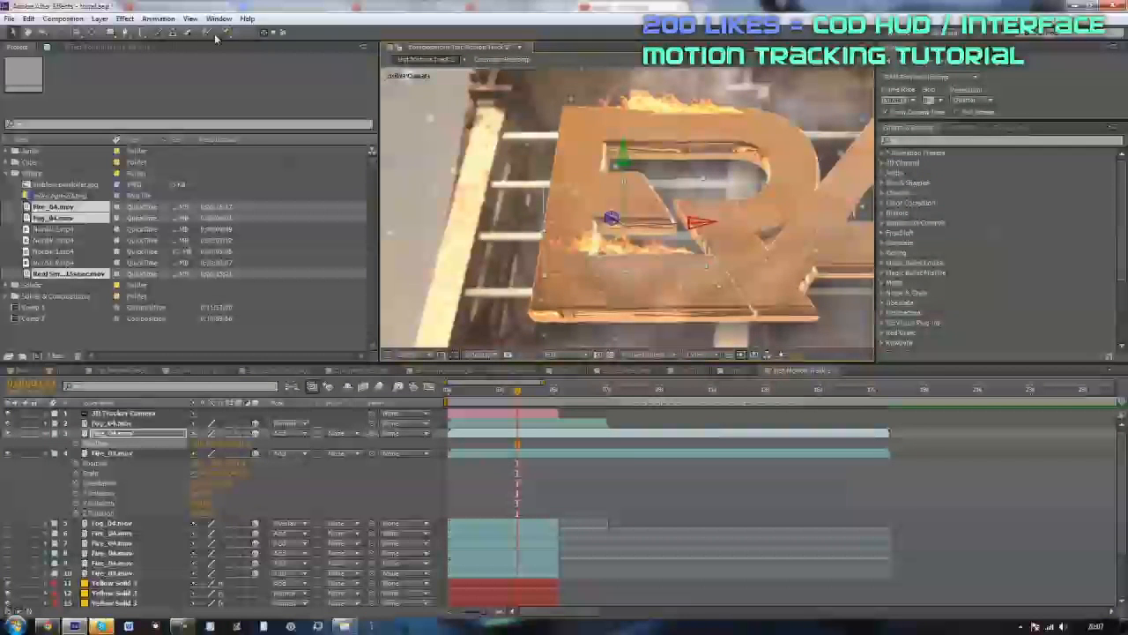
left_click(126, 33)
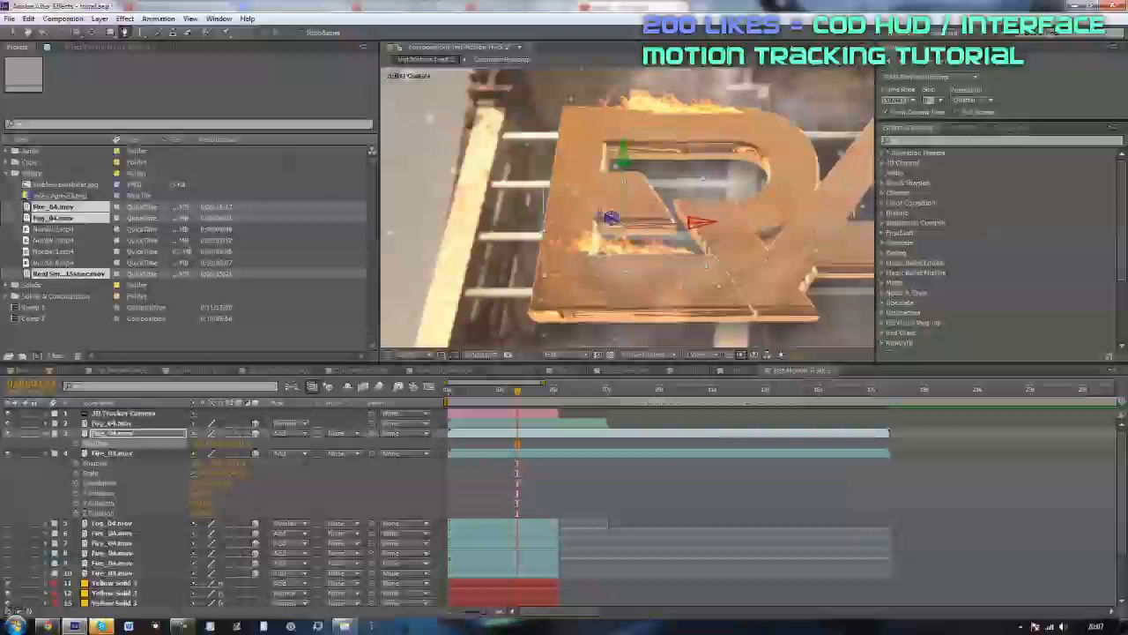
left_click(598, 208)
left_click(685, 206)
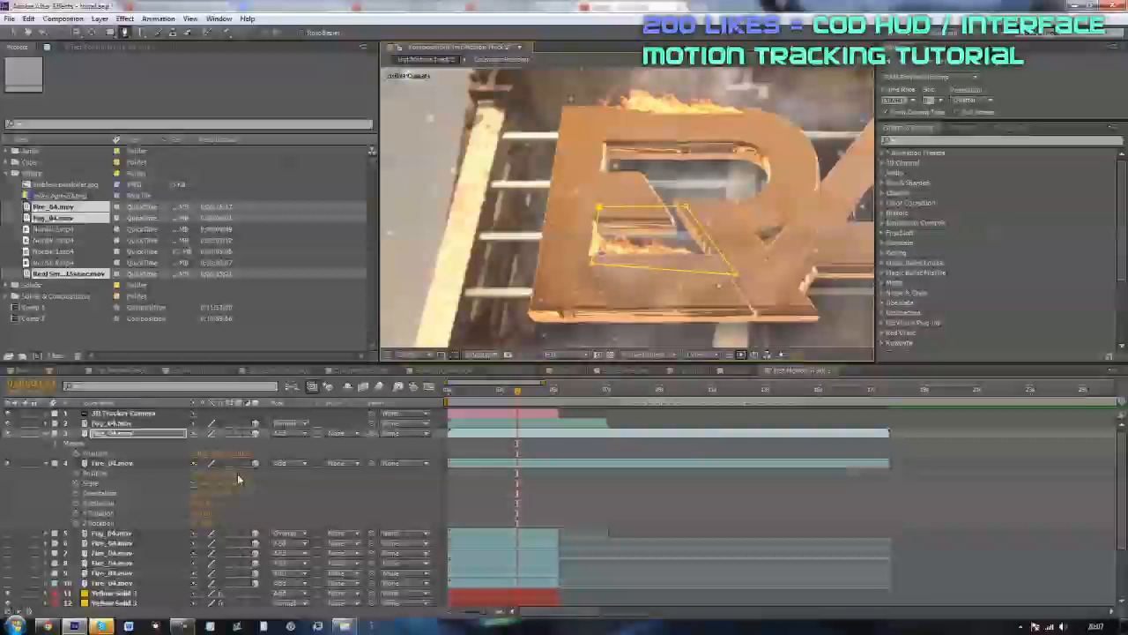
Step: Expand the fire mask's properties, try its feather, expansion and opacity settings, undo the opacity change, and collapse the layer
left_click(77, 447)
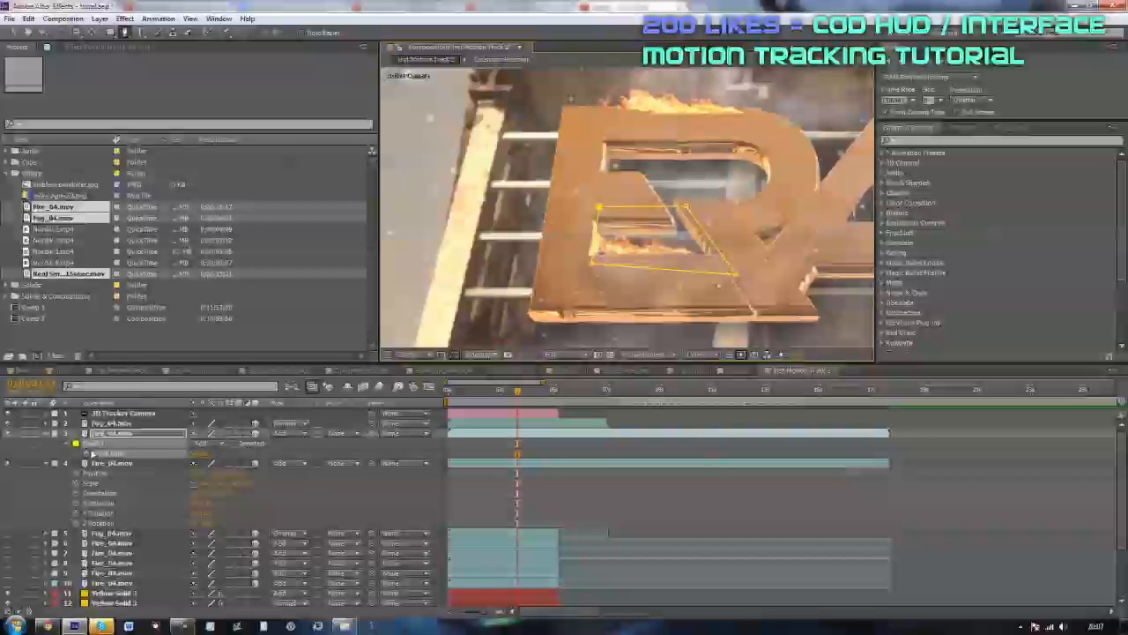
left_click(86, 452)
mouse_move(204, 463)
left_mouse_down()
mouse_move(237, 474)
mouse_move(204, 483)
left_mouse_up()
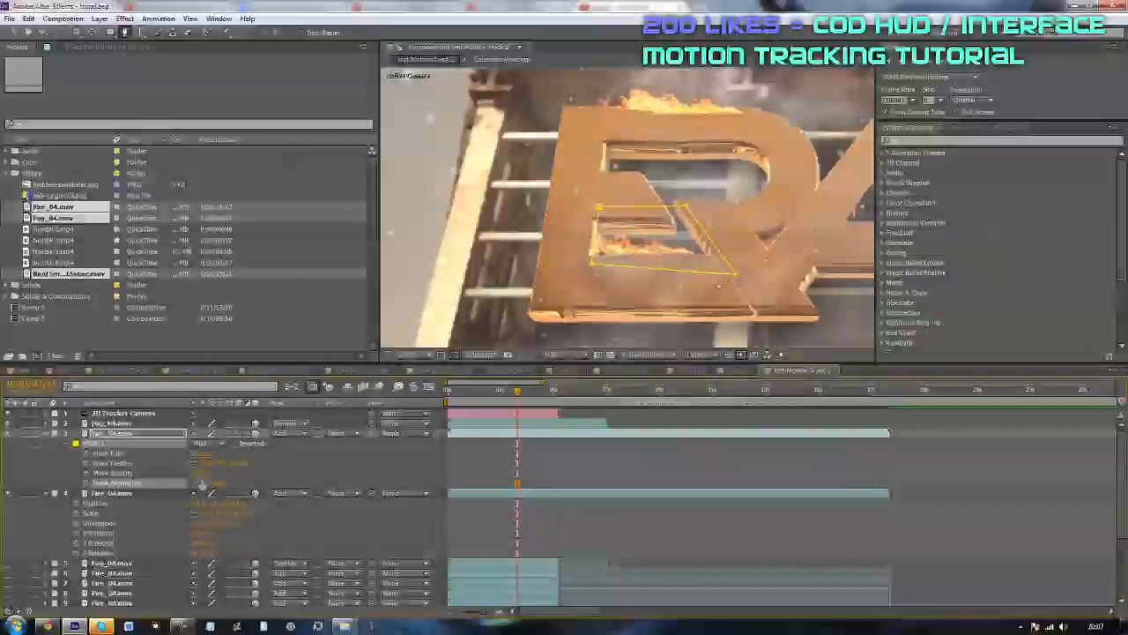
left_click_drag(205, 473, 138, 471)
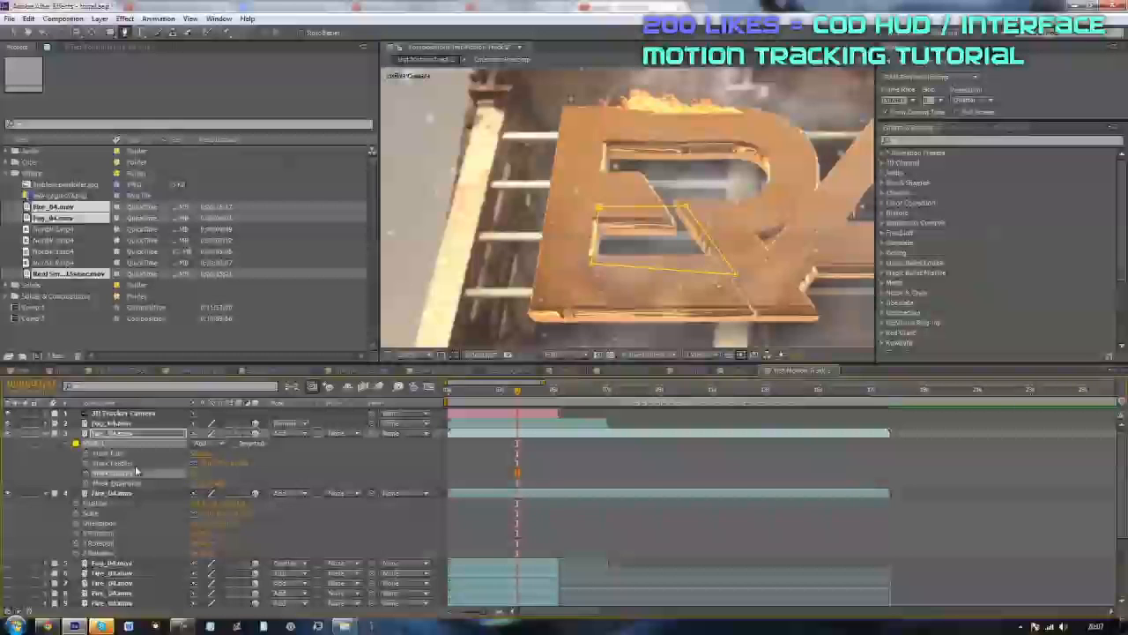
key("ctrl+z")
left_click(55, 433)
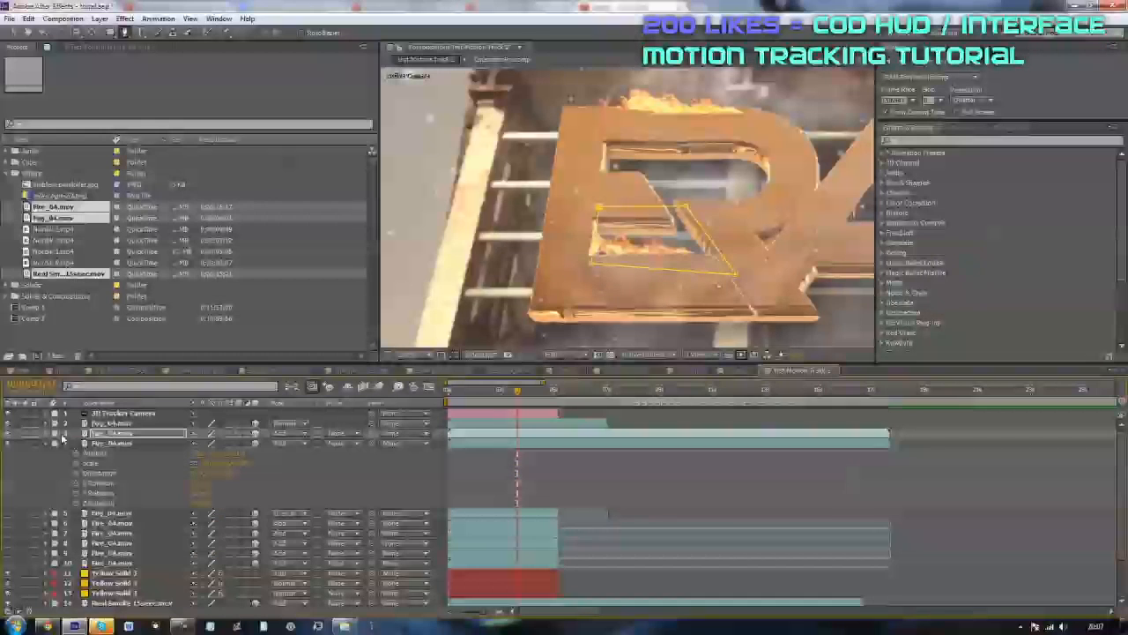
scroll(628, 209, "up", 1)
key("v")
left_click(778, 207)
left_click(494, 196)
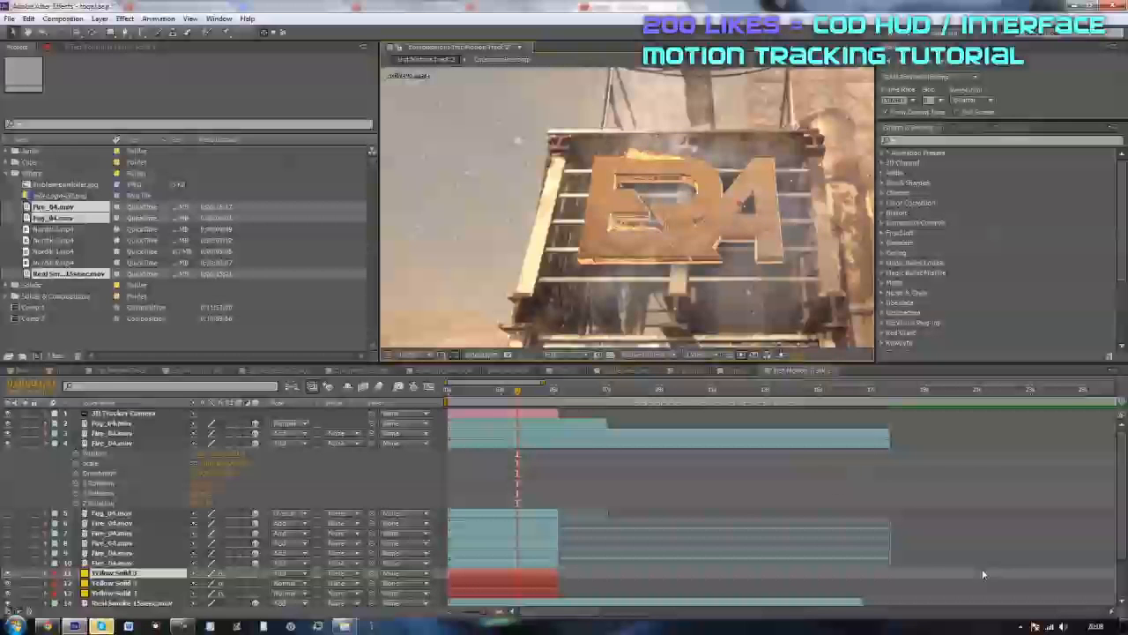
left_click(344, 626)
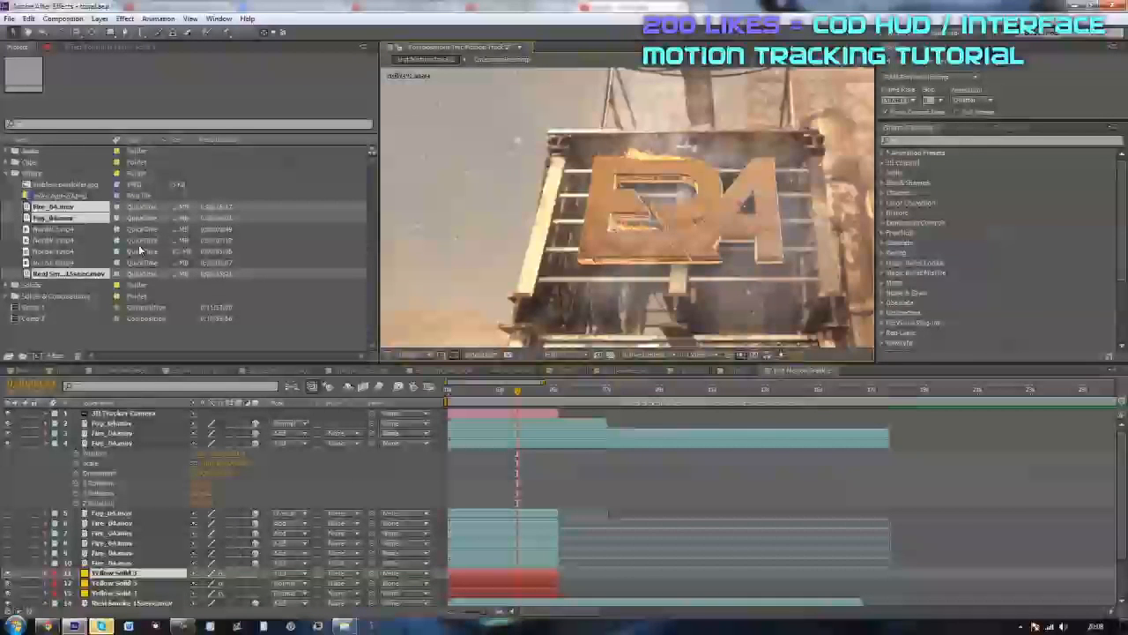
left_click(150, 340)
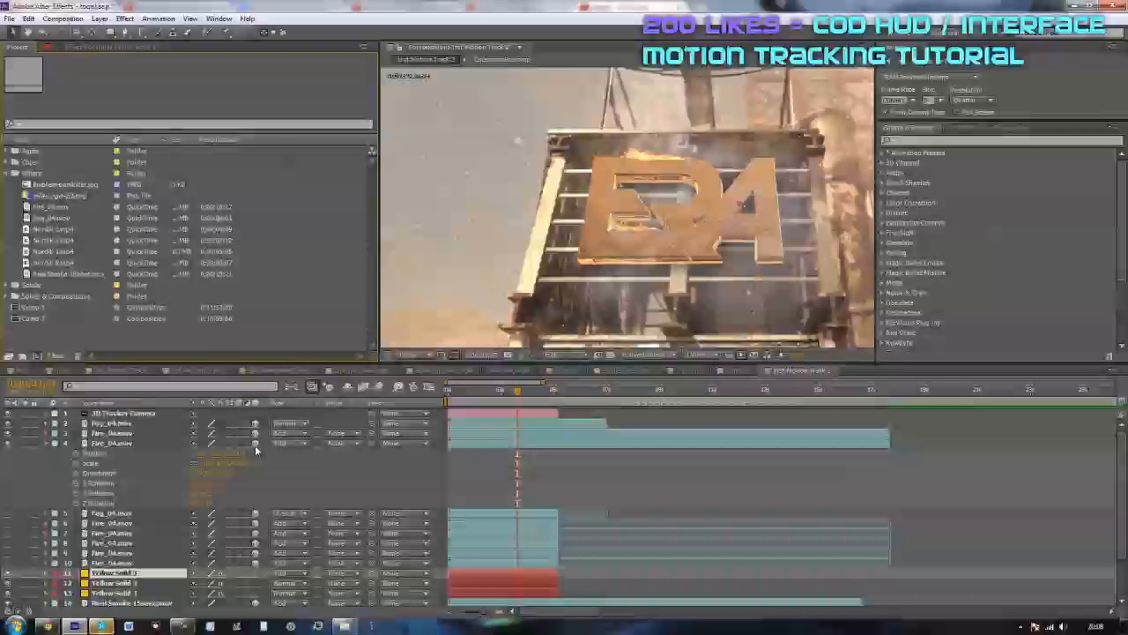
left_click(140, 413)
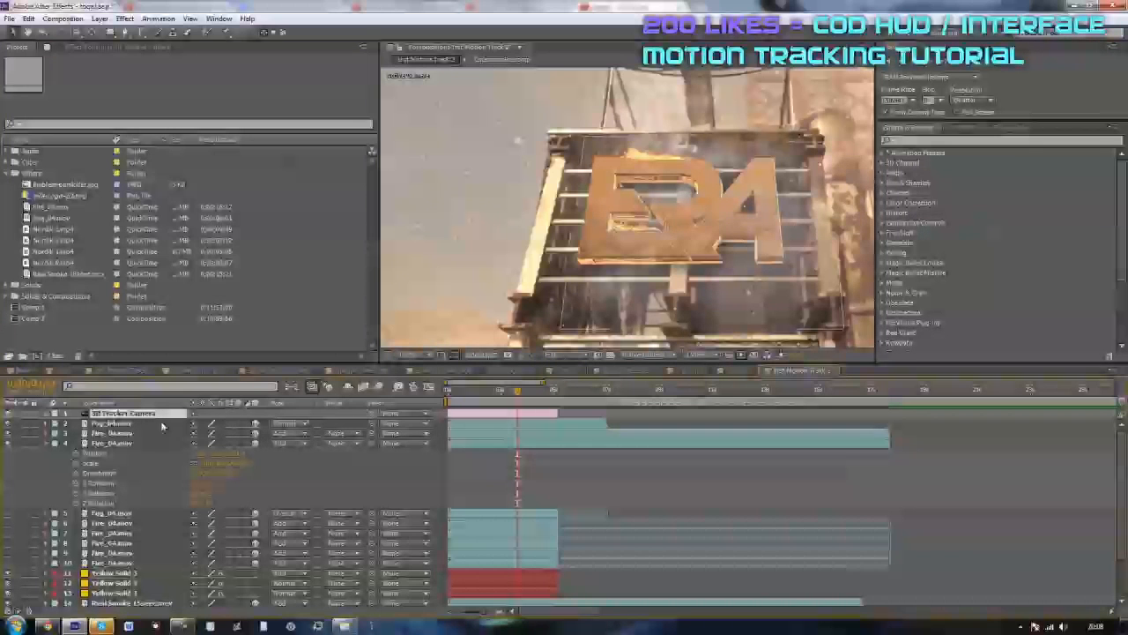
left_click(131, 459)
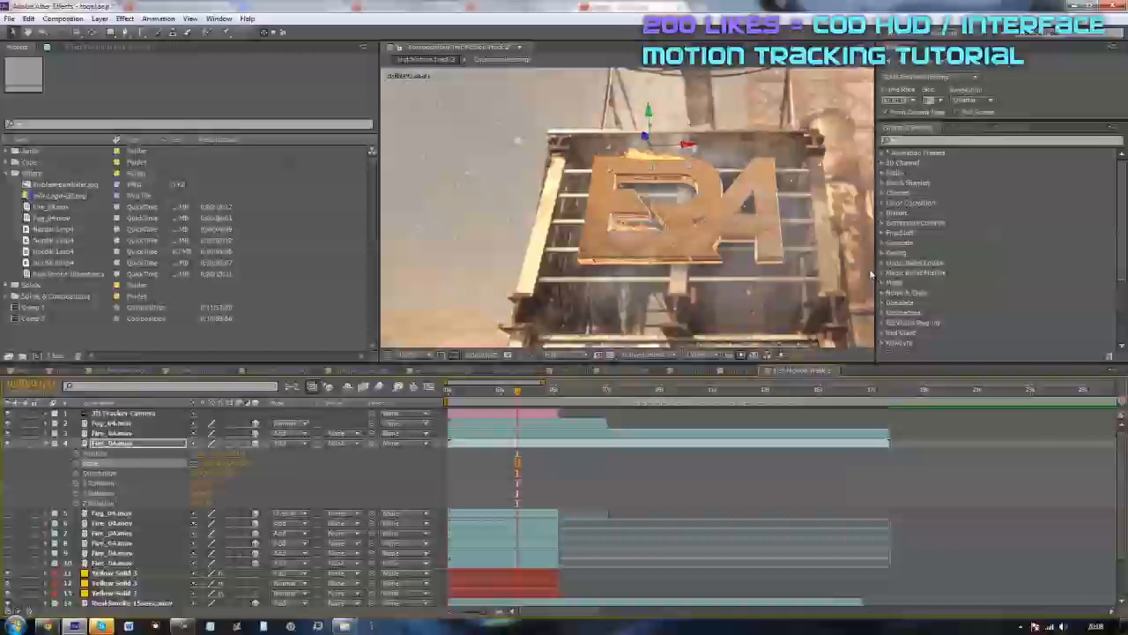
scroll(791, 204, "down", 2)
scroll(792, 204, "up", 1)
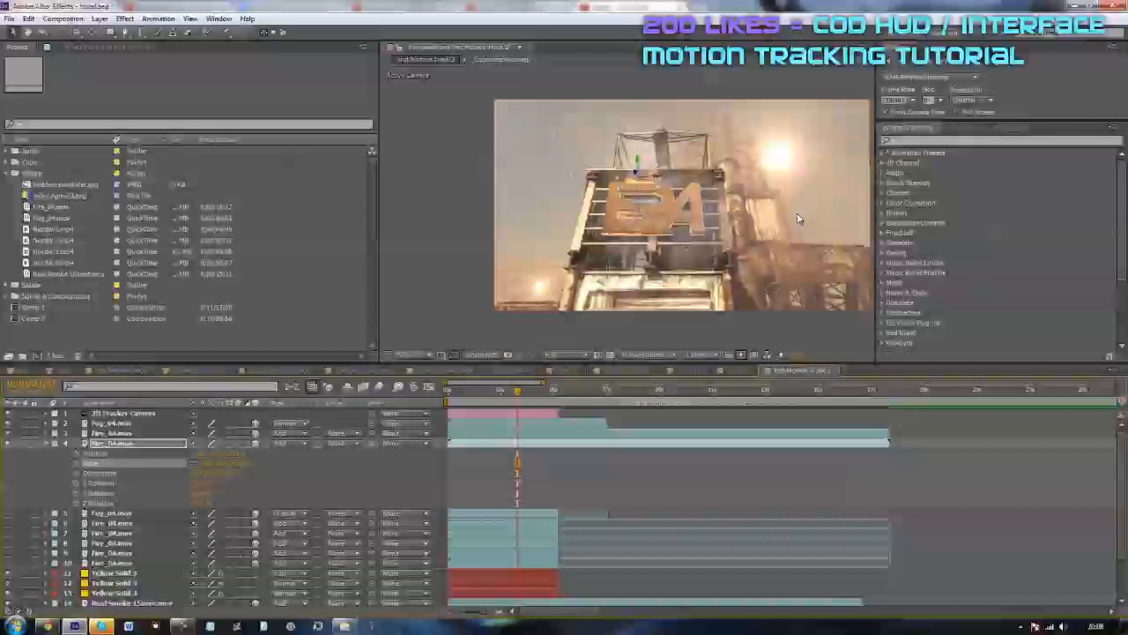
scroll(704, 214, "up", 1)
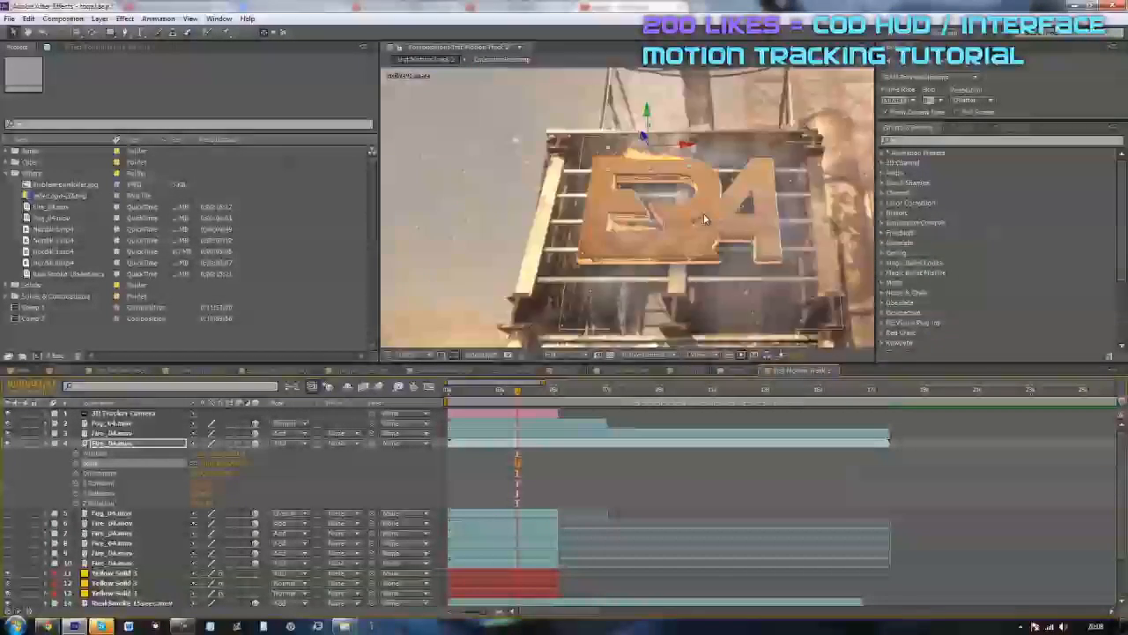
scroll(704, 213, "down", 1)
left_click(431, 230)
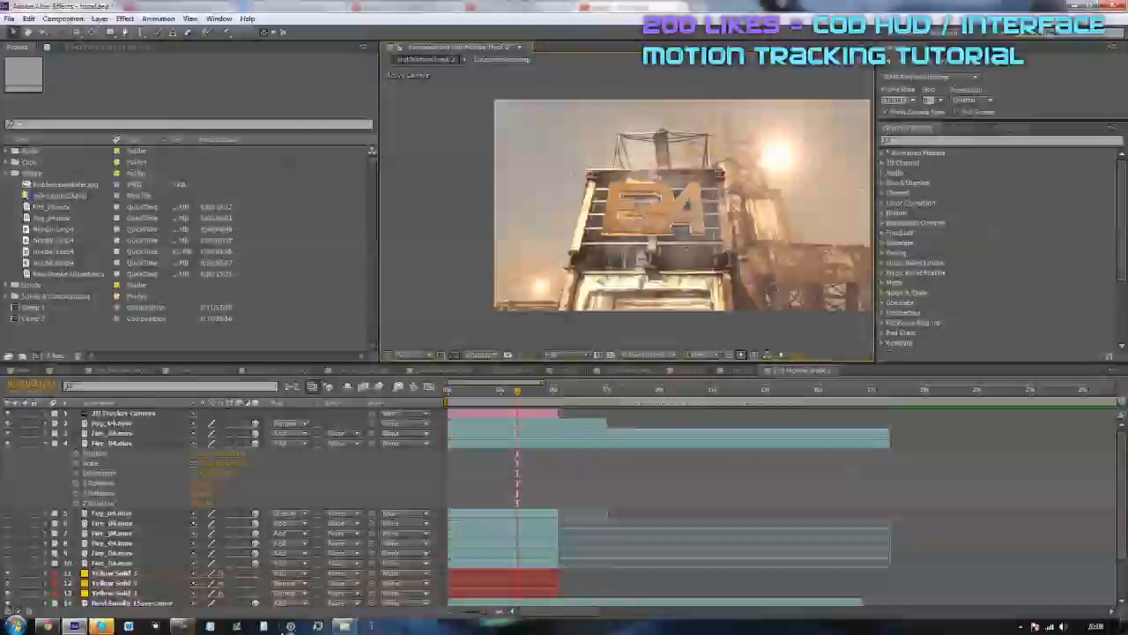
left_click(184, 627)
left_click(184, 627)
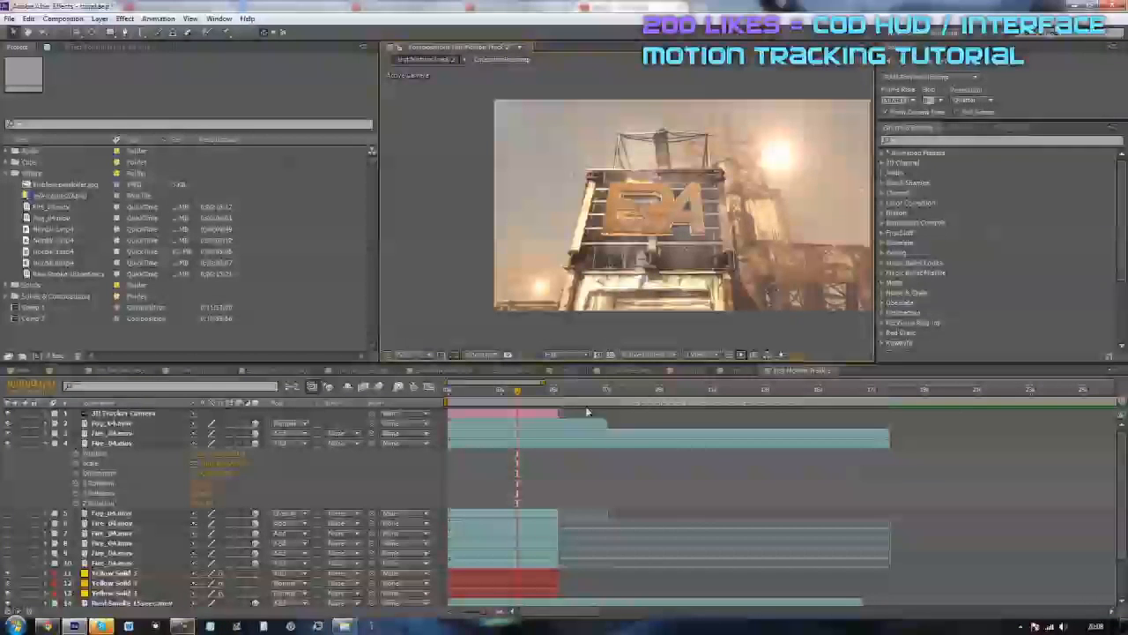
key("space")
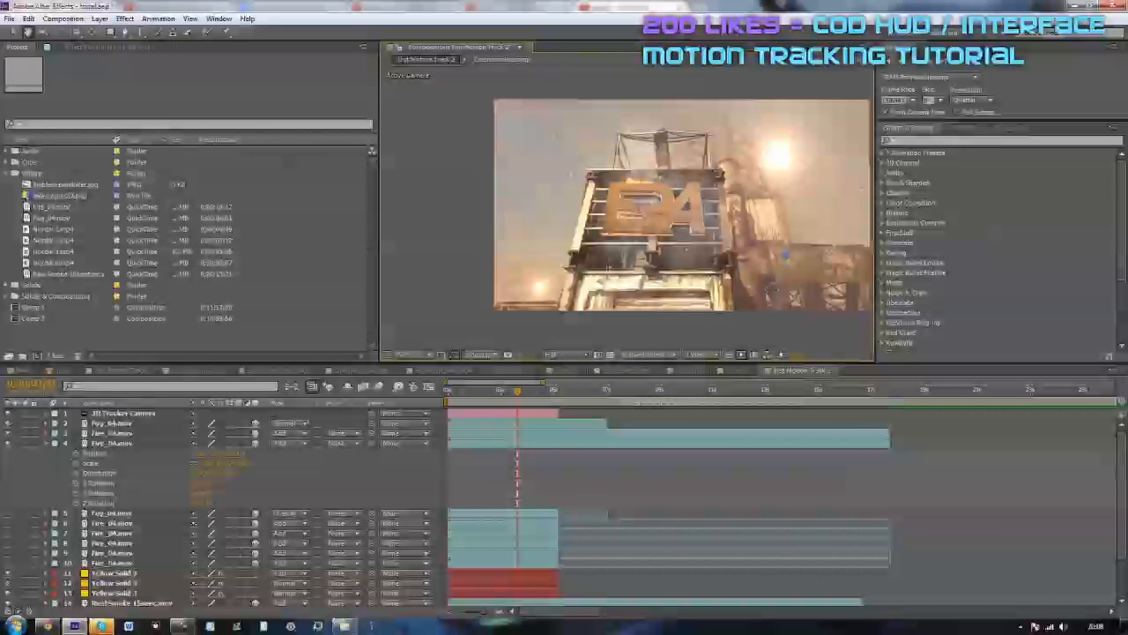
left_click_drag(786, 254, 692, 254)
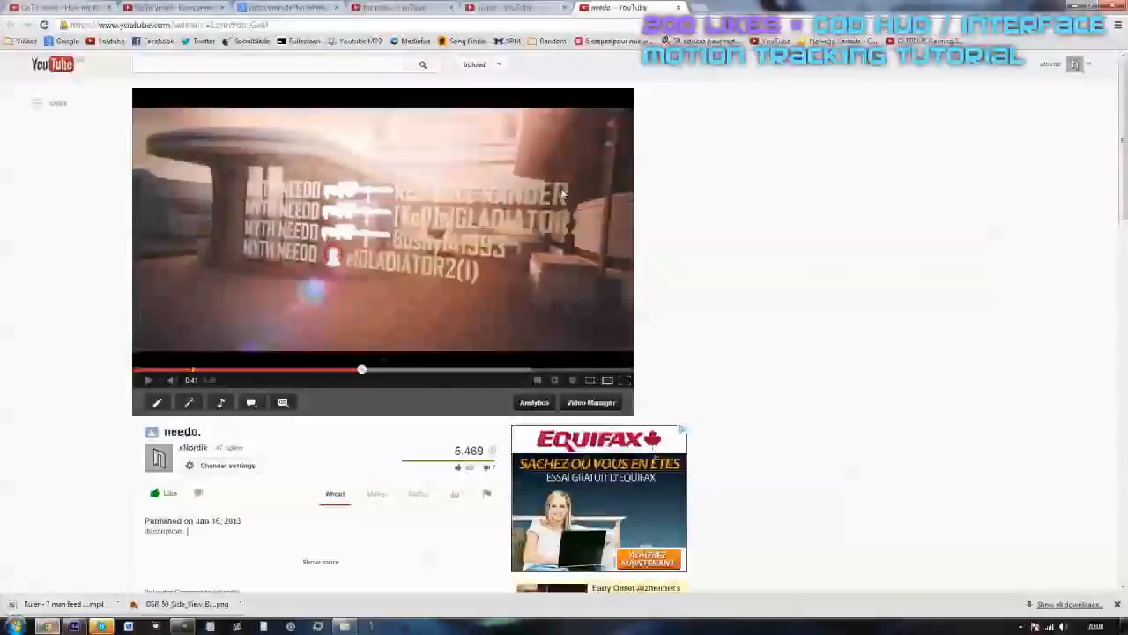